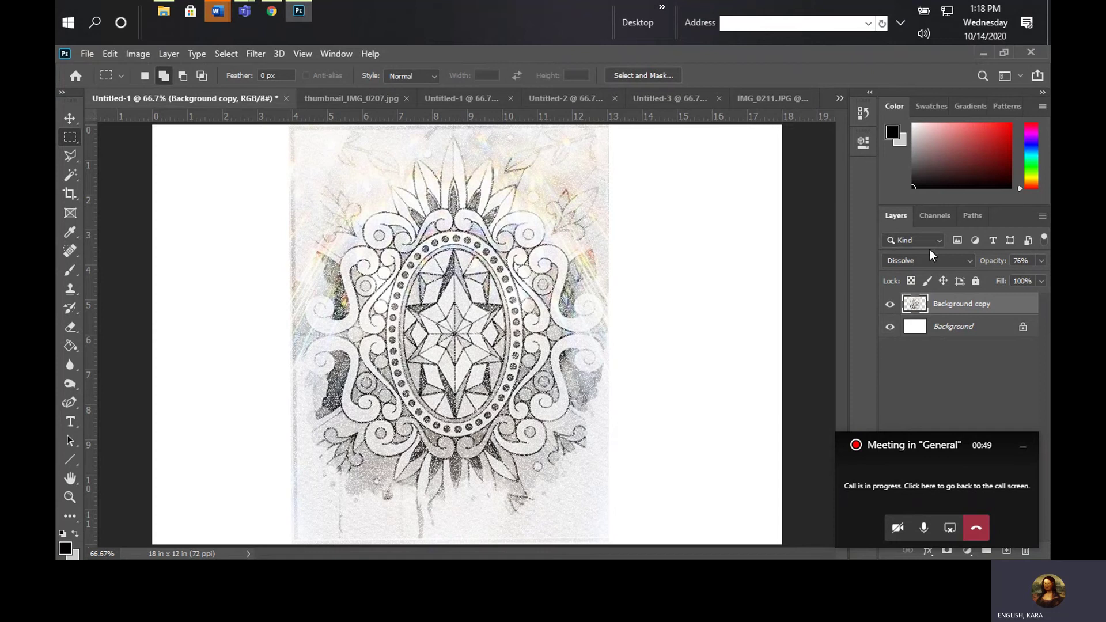
# Toggle the Background copy layer's visibility to check what it contributes, leave it shown, and minimise the meeting window.
pyautogui.click(890, 303)
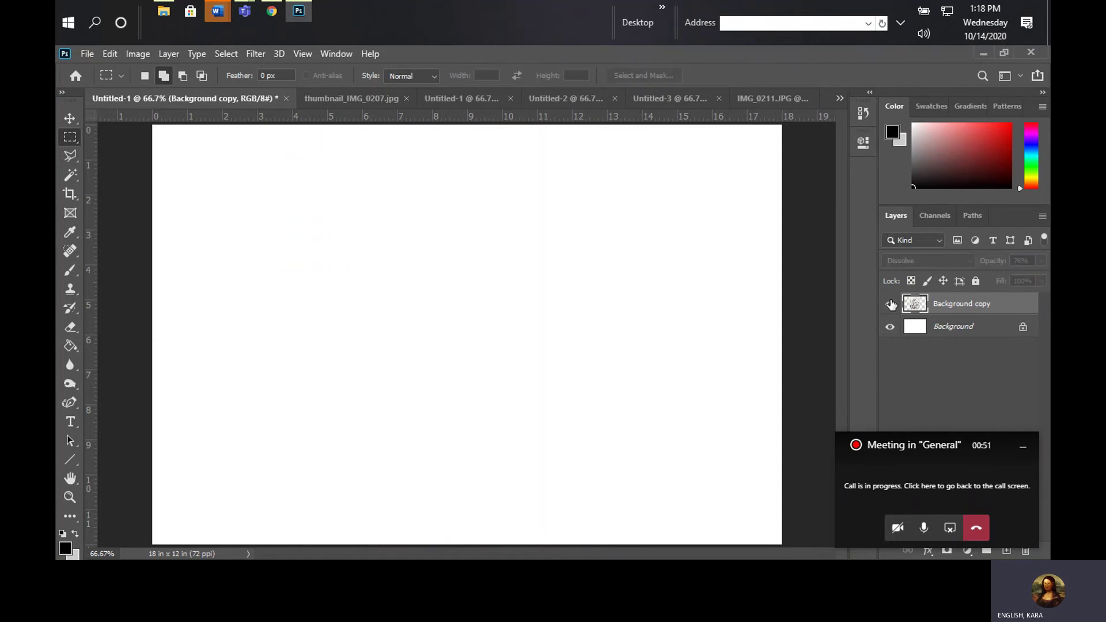
pyautogui.click(892, 304)
pyautogui.click(892, 305)
pyautogui.click(892, 304)
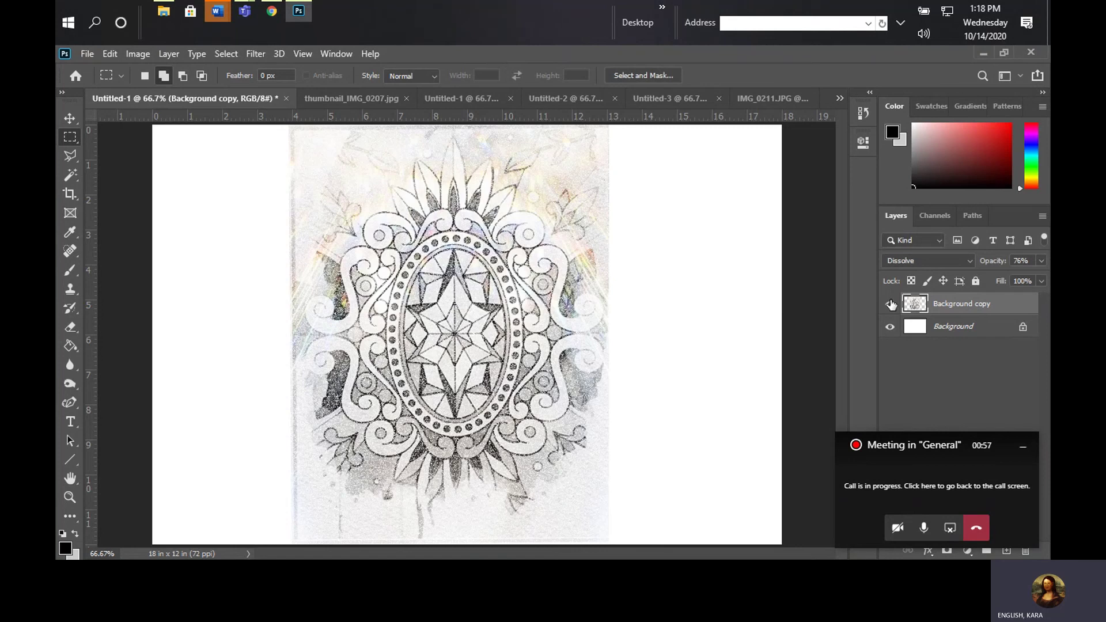
pyautogui.click(1023, 447)
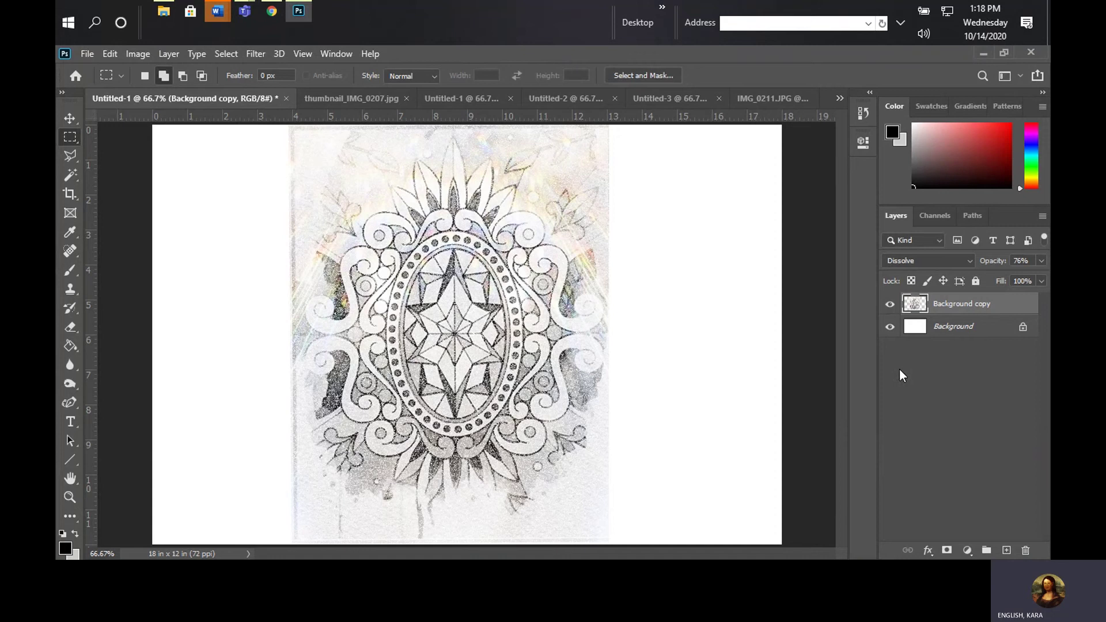
# Look through the other open documents and compare the different versions of the portrait of the woman with flowers.
pyautogui.click(374, 95)
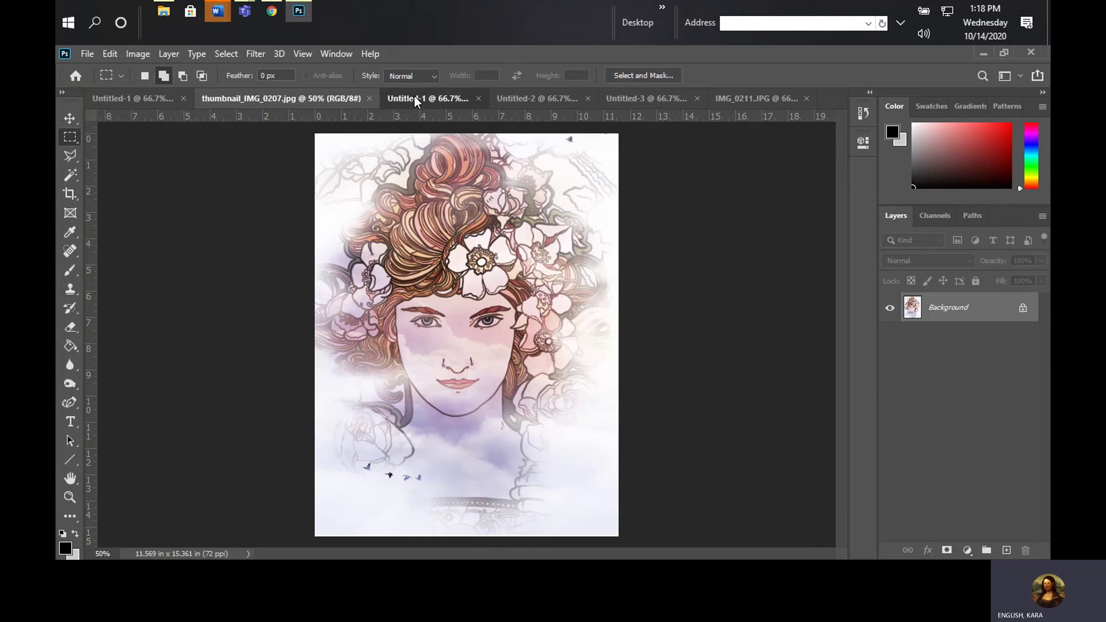
pyautogui.click(413, 98)
pyautogui.click(495, 103)
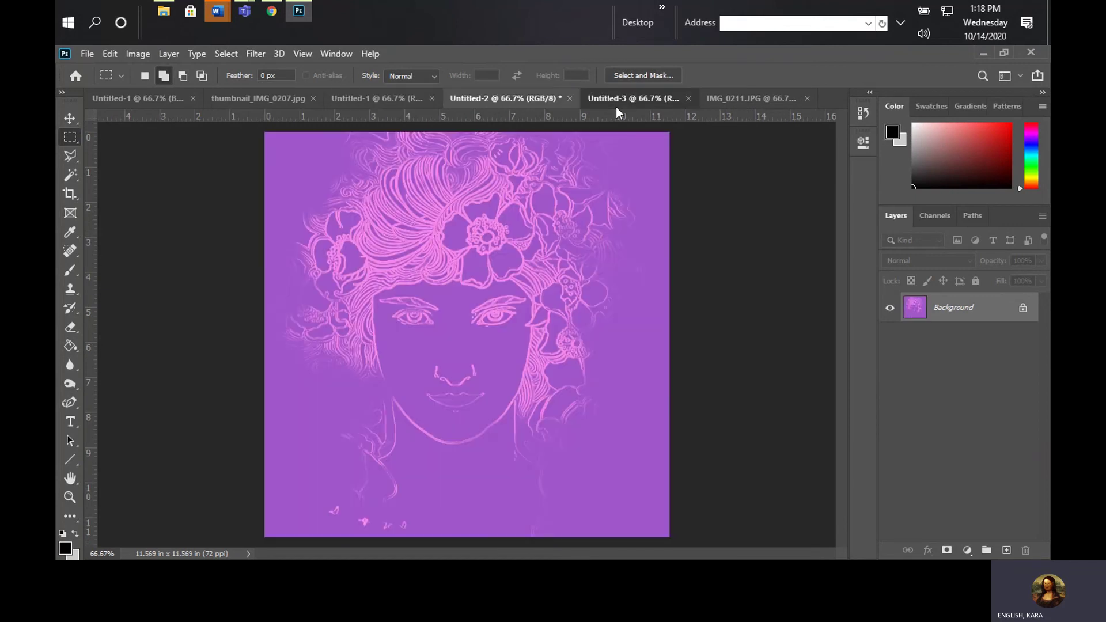
pyautogui.click(616, 103)
pyautogui.click(738, 98)
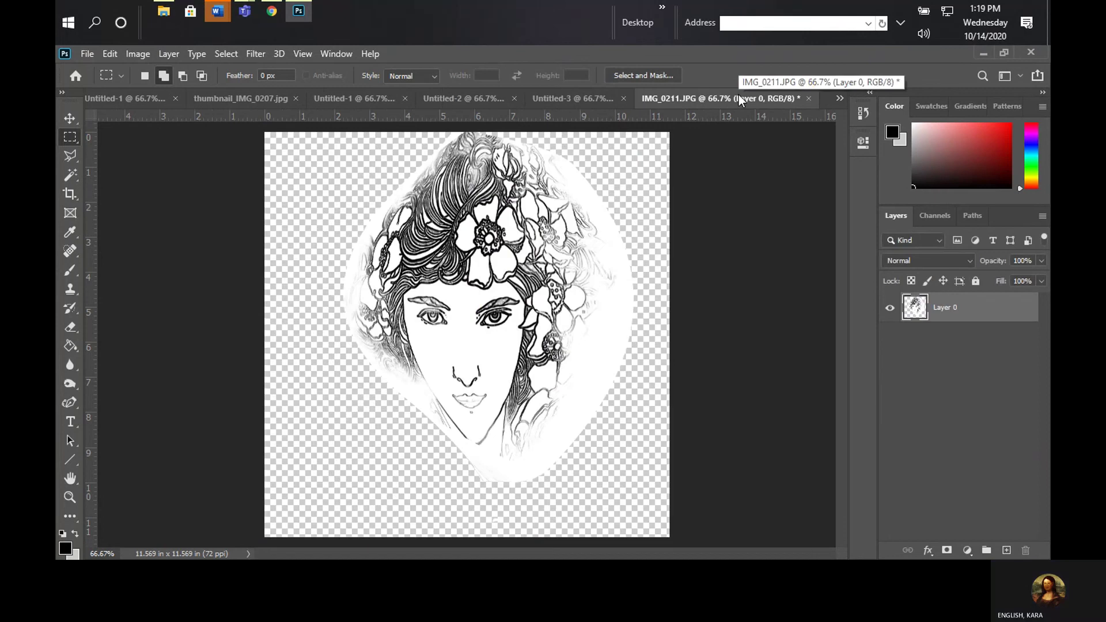
pyautogui.click(594, 94)
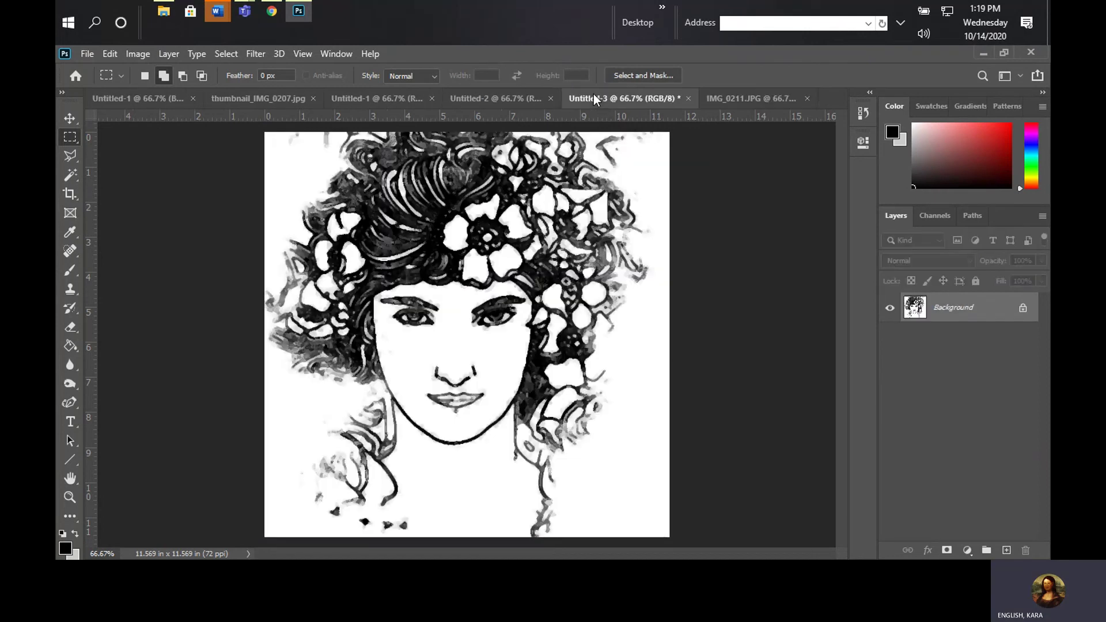
pyautogui.click(503, 97)
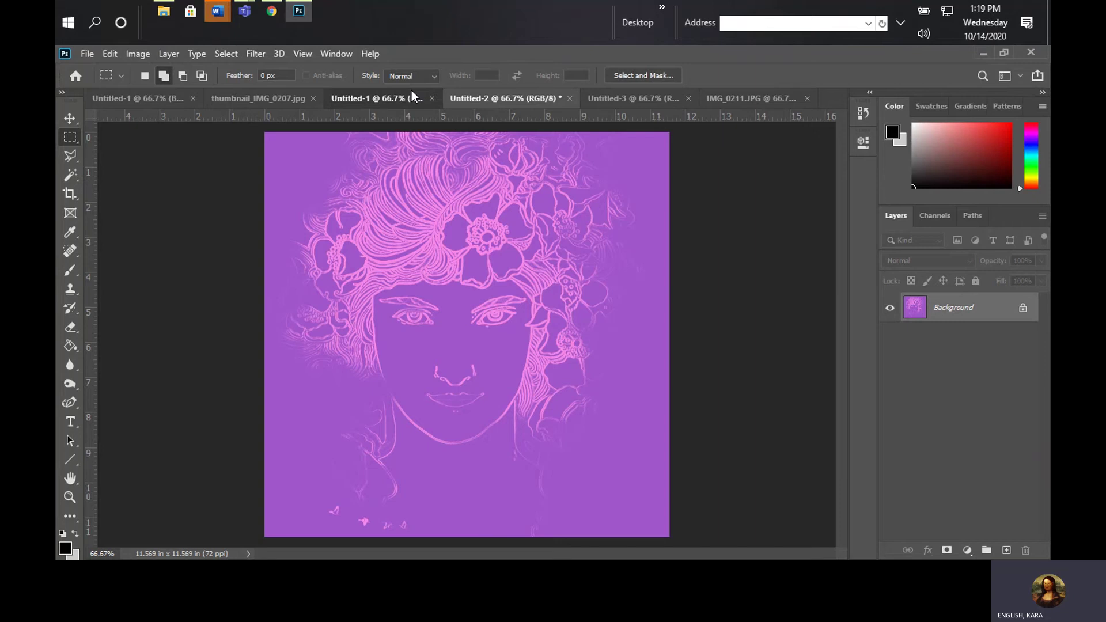
pyautogui.click(411, 94)
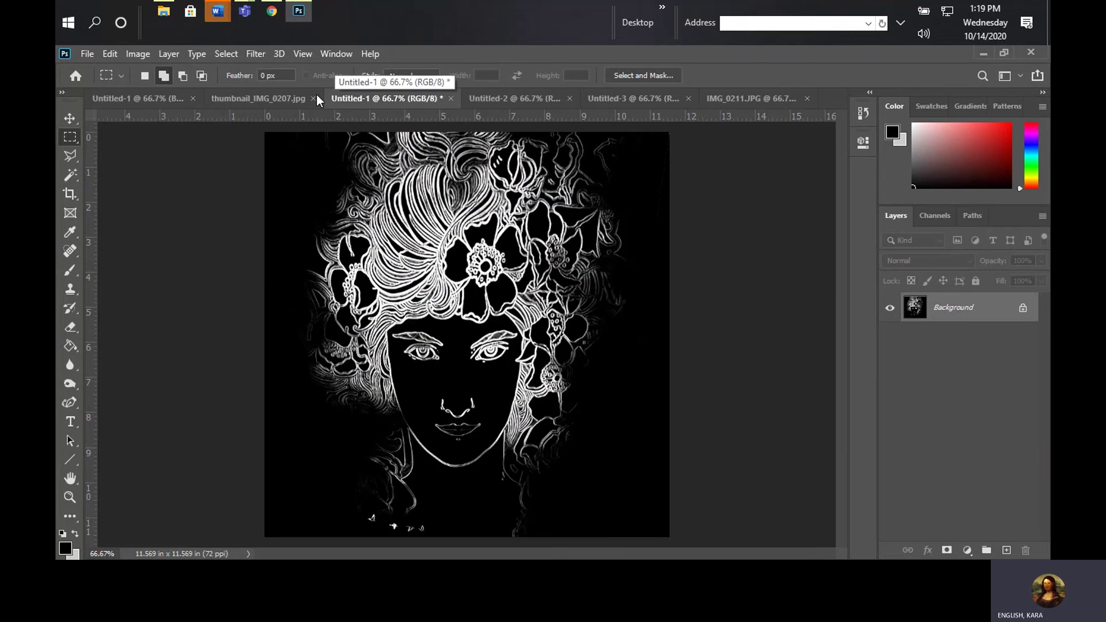
pyautogui.click(282, 98)
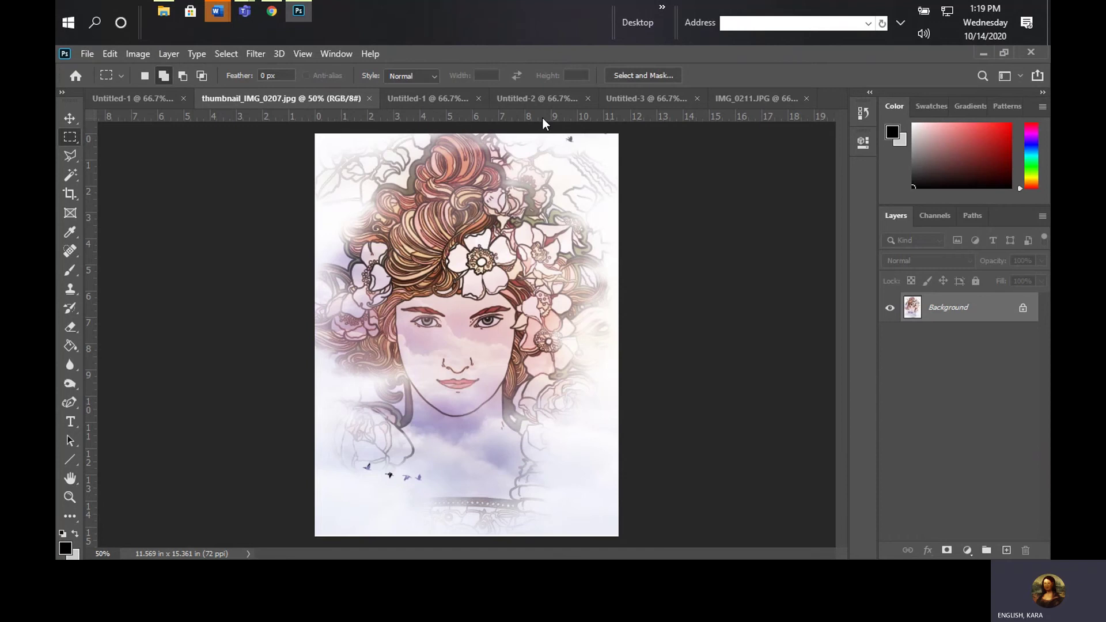
pyautogui.click(657, 98)
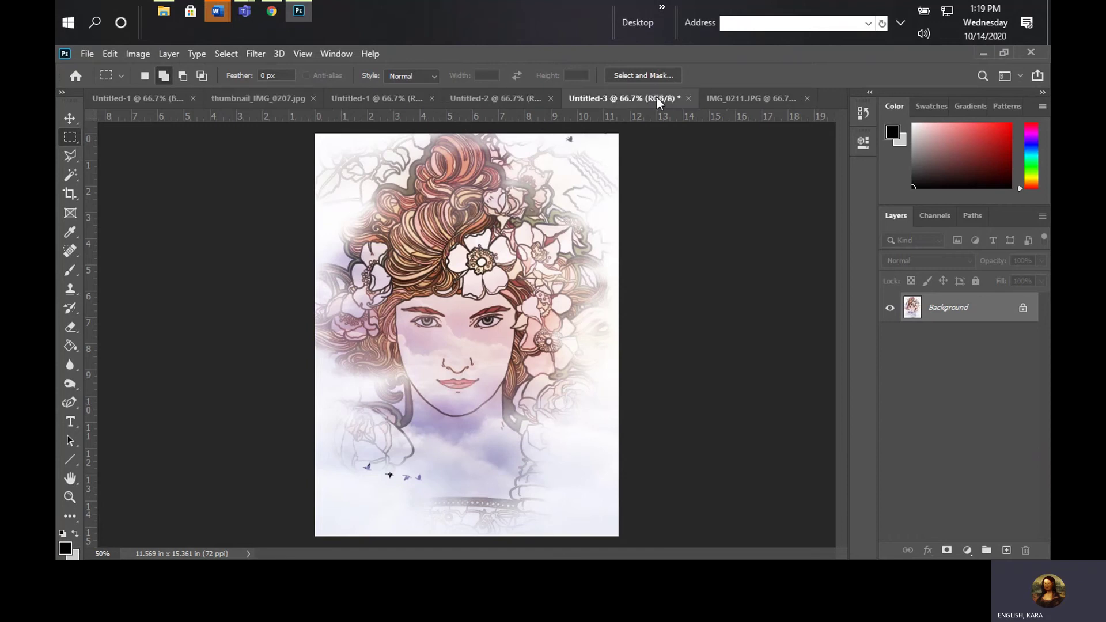
pyautogui.click(735, 97)
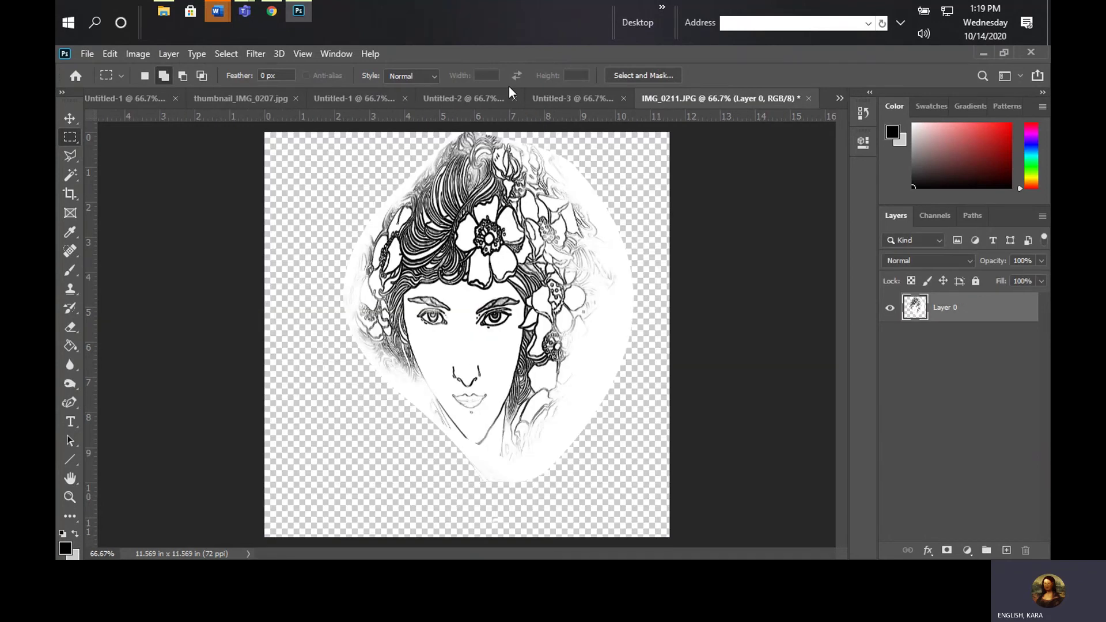
# Switch to the purple Untitled-2 portrait and unlock its Background layer, leaving the layer style options unchanged.
pyautogui.click(477, 96)
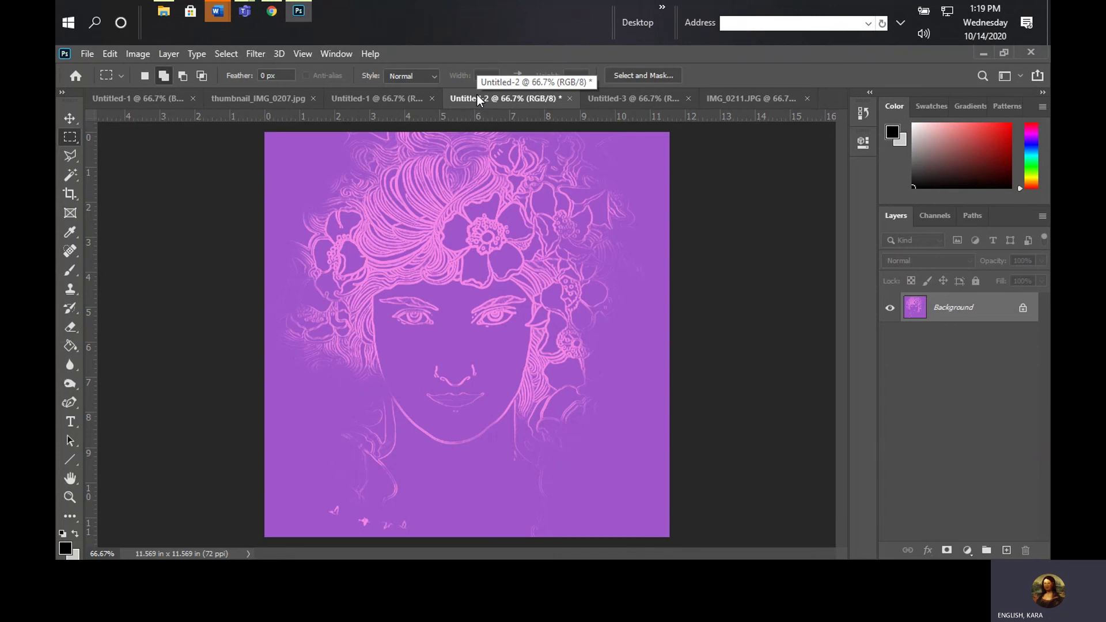
pyautogui.click(1022, 307)
pyautogui.doubleClick(1024, 309)
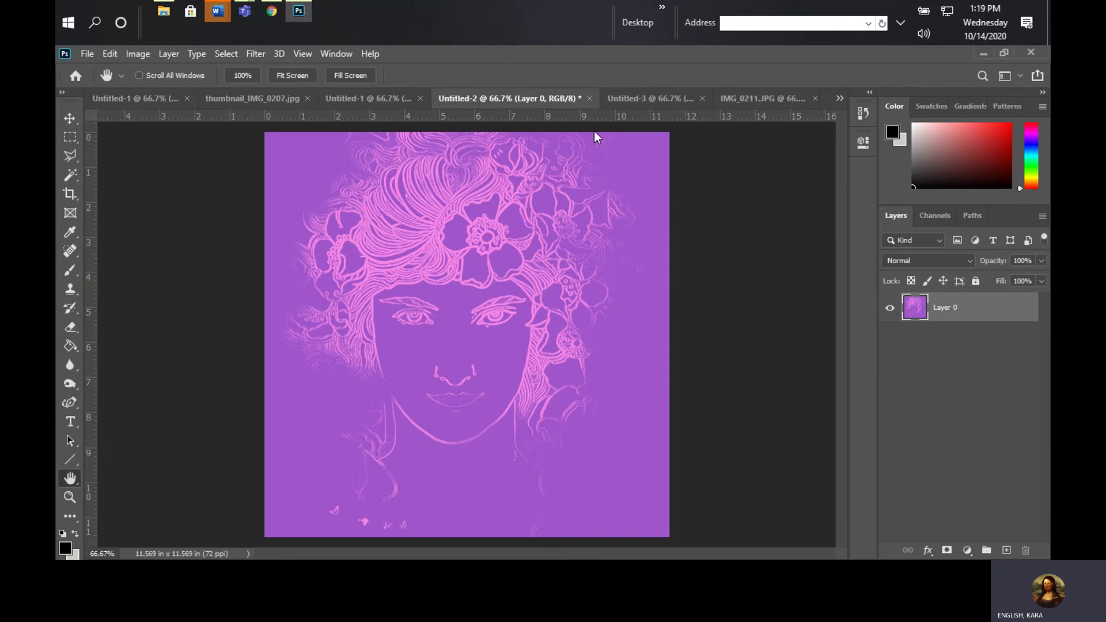
pyautogui.click(794, 90)
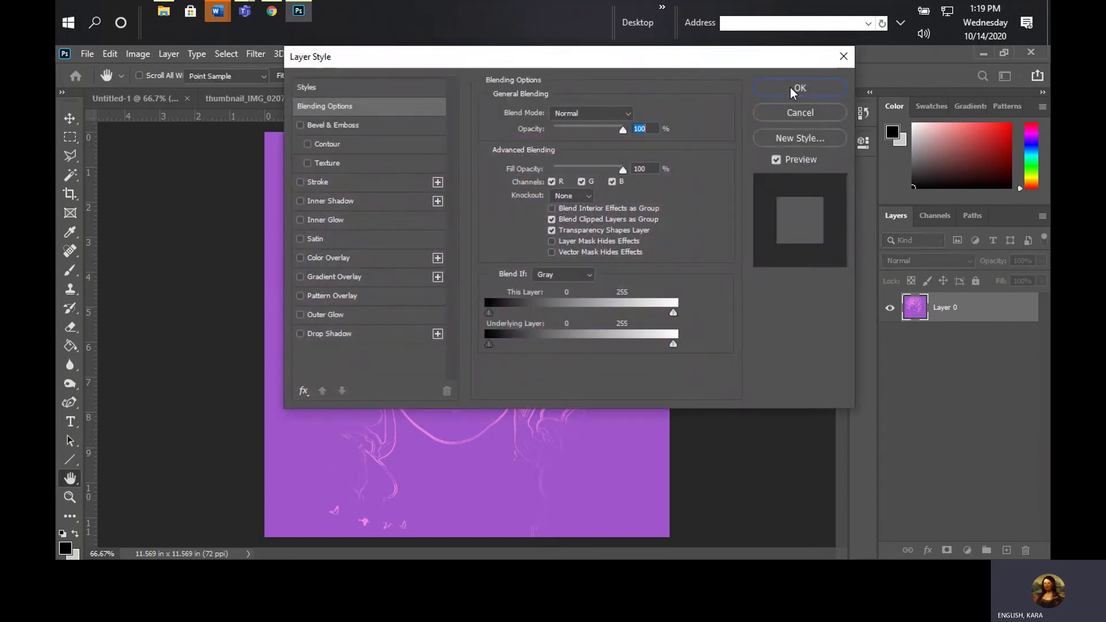
# Select the whole canvas and skew the portrait, moving its two left corners inward vertically about 2 in each and its lower-right corner slightly down.
pyautogui.click(239, 51)
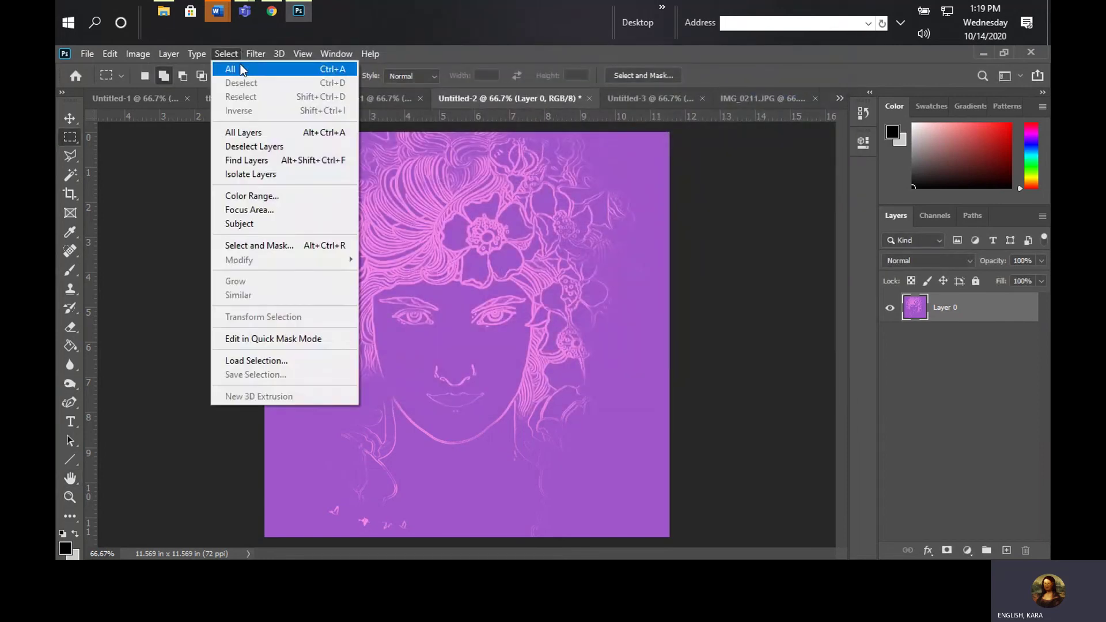
pyautogui.click(240, 64)
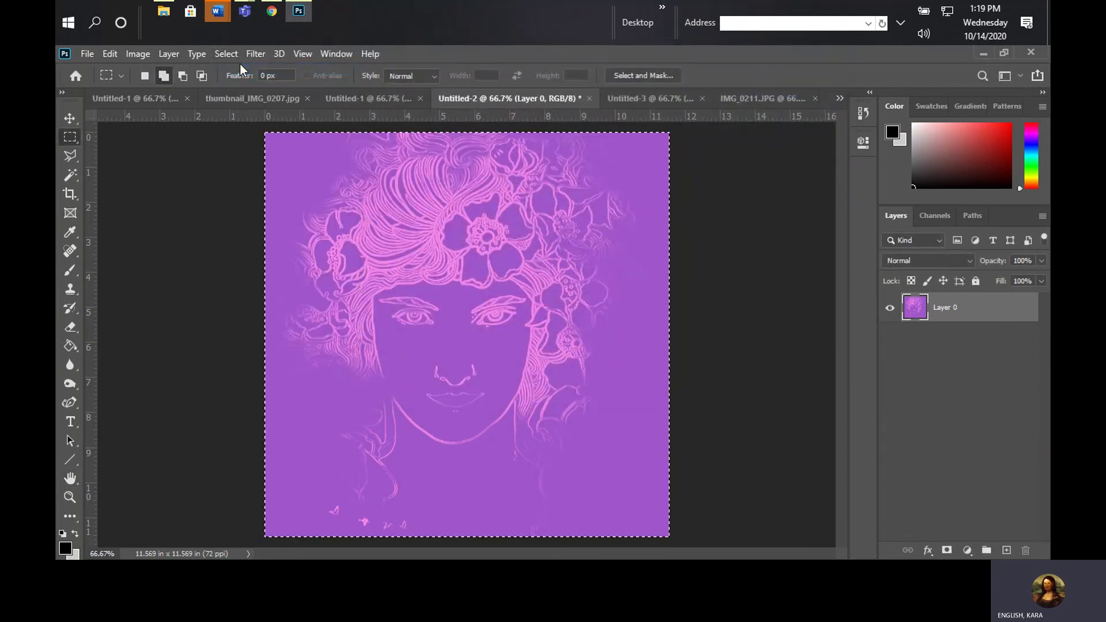
pyautogui.click(118, 51)
pyautogui.moveTo(171, 387)
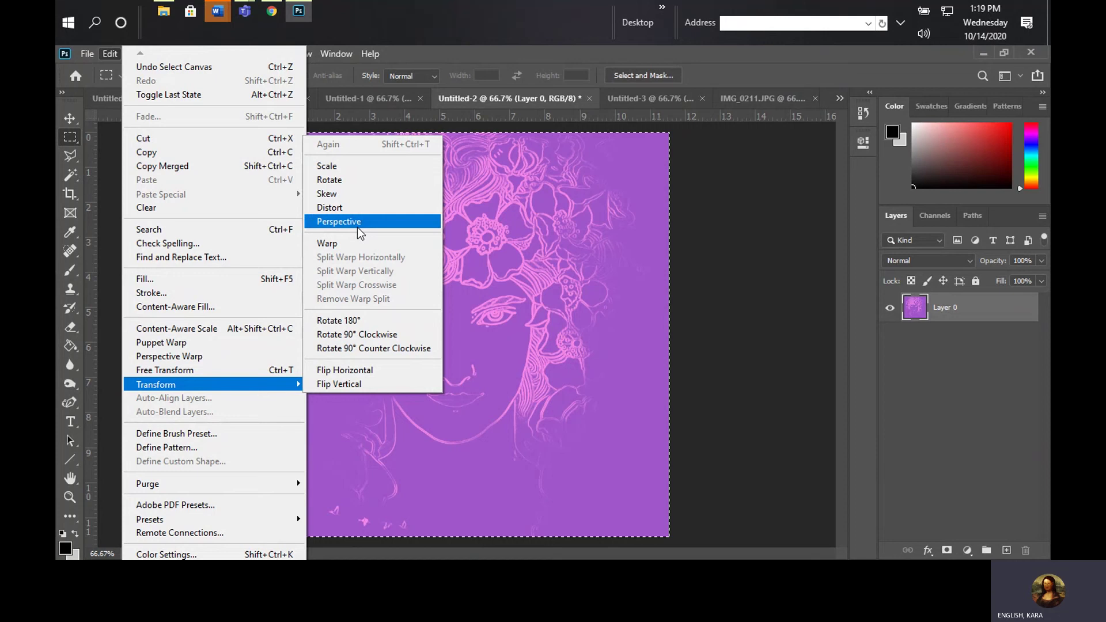
pyautogui.click(350, 199)
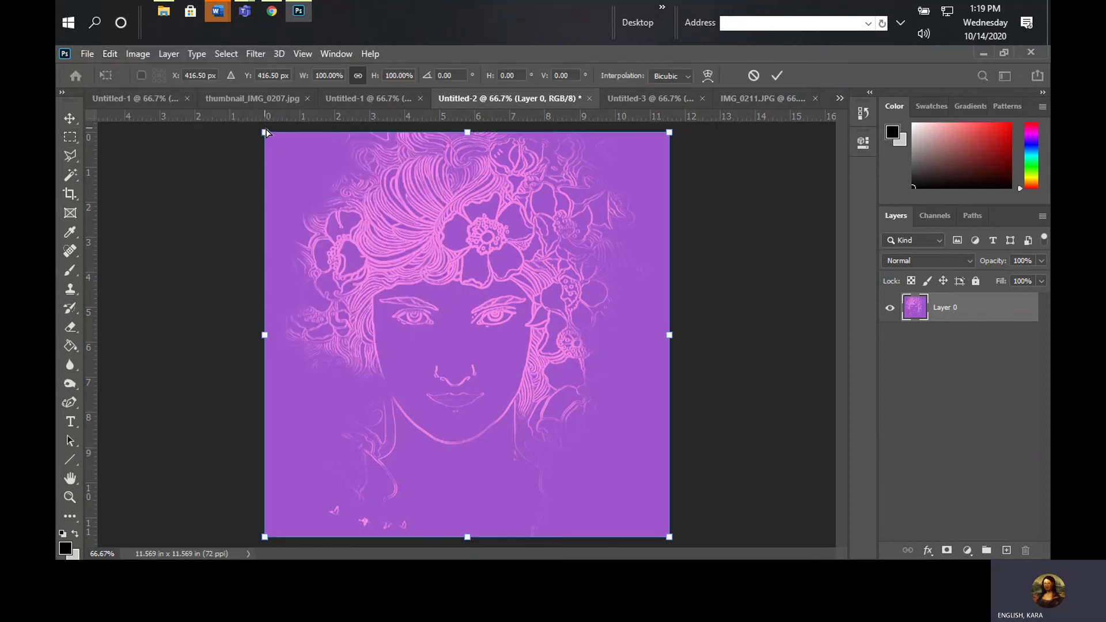
pyautogui.moveTo(265, 129); pyautogui.dragTo(314, 195)
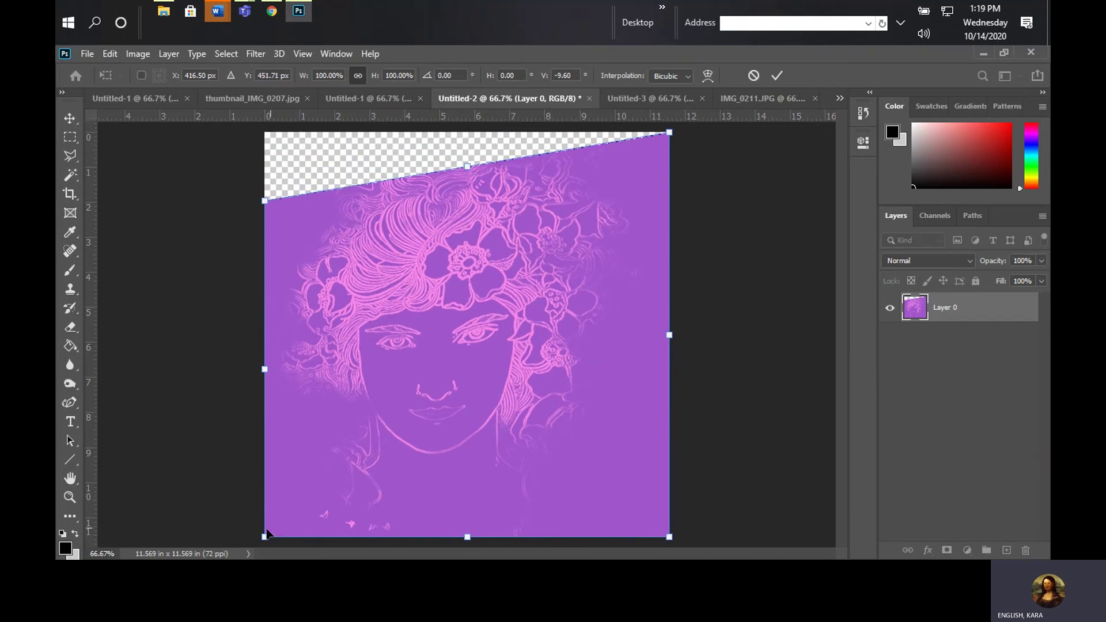
pyautogui.moveTo(264, 535); pyautogui.dragTo(275, 483)
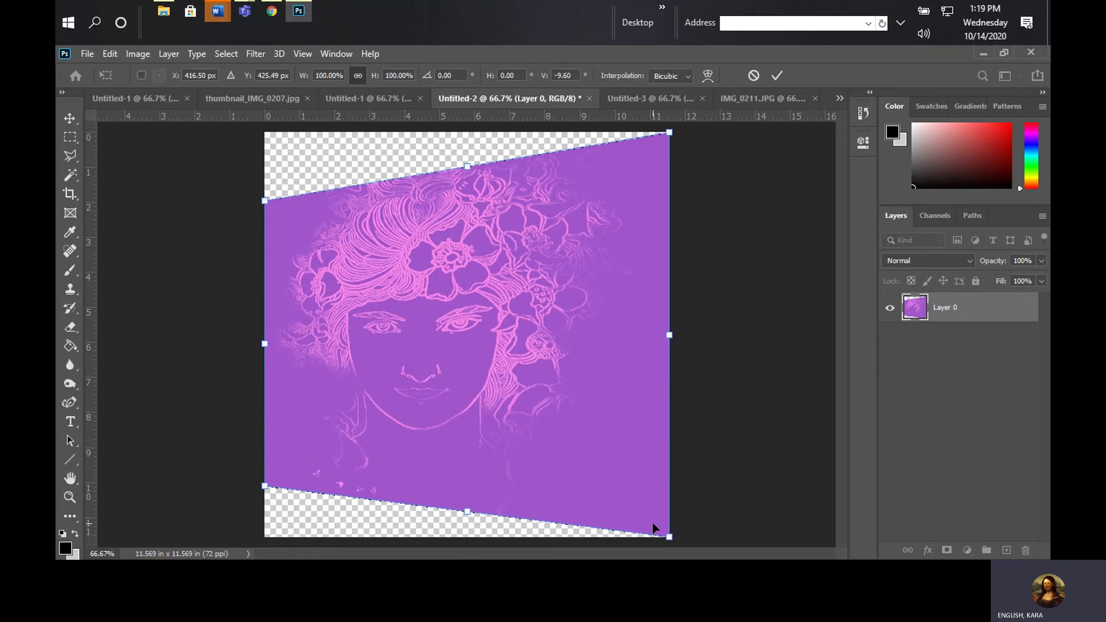
pyautogui.moveTo(669, 537)
pyautogui.mouseDown()
pyautogui.moveTo(670, 510)
pyautogui.moveTo(670, 552)
pyautogui.mouseUp()
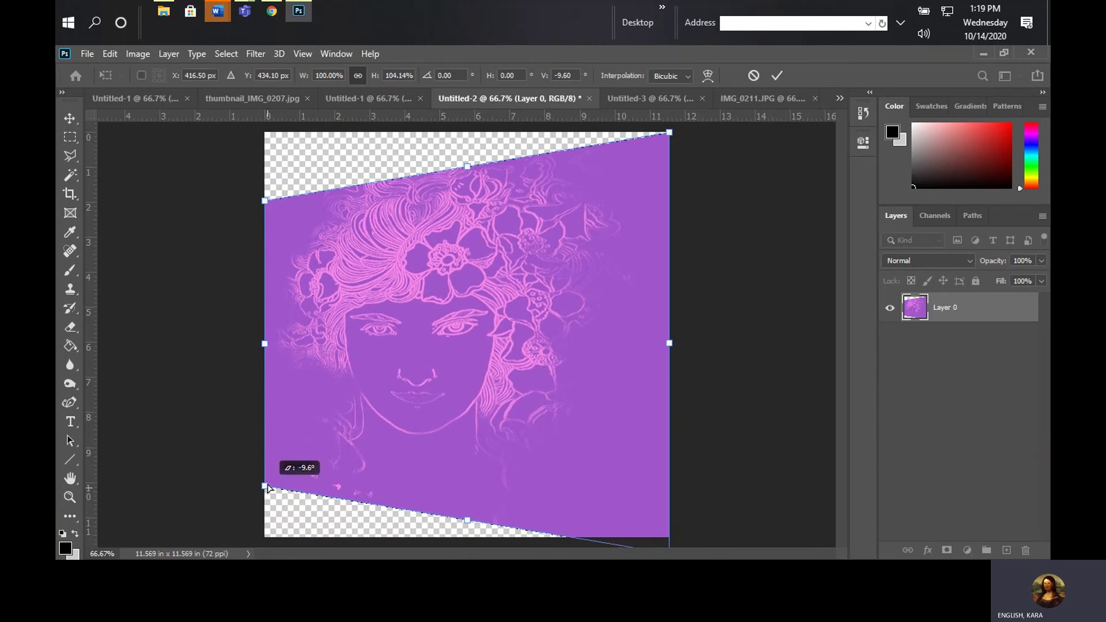
pyautogui.moveTo(268, 487); pyautogui.dragTo(265, 473)
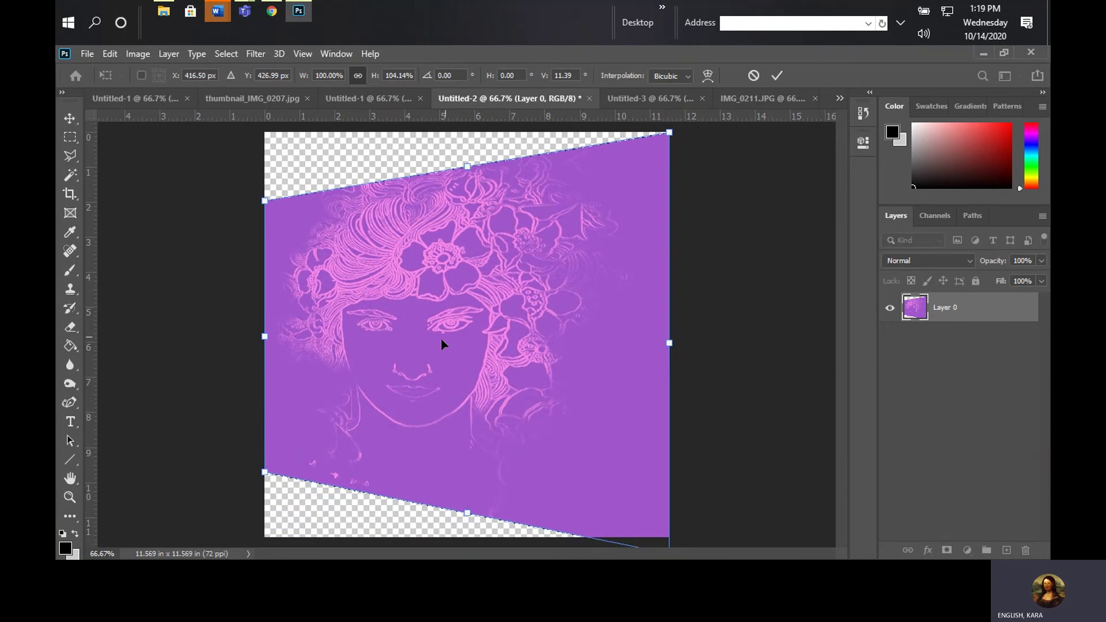
pyautogui.click(777, 76)
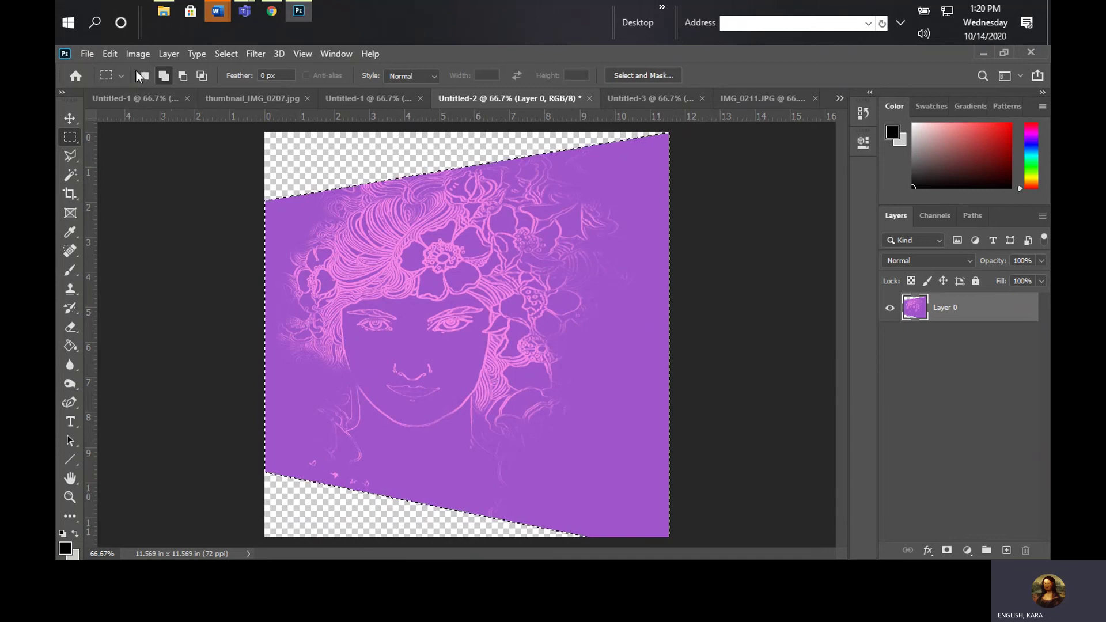
# Warp the skewed portrait so the left part of its top edge curves downward, and apply the warp.
pyautogui.click(116, 58)
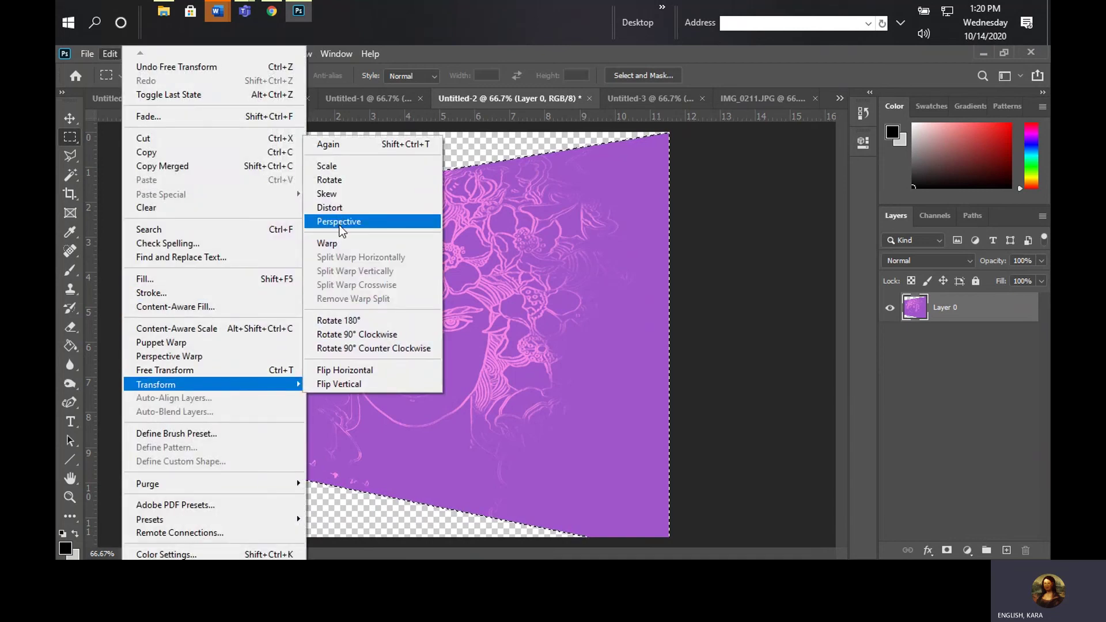
pyautogui.click(340, 243)
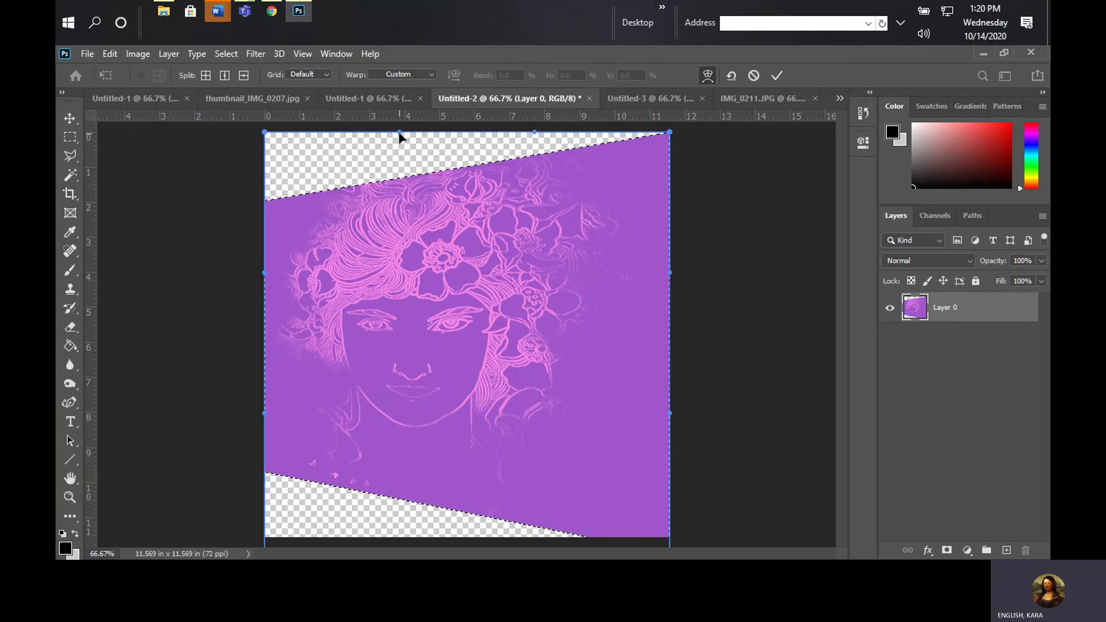
pyautogui.moveTo(399, 133); pyautogui.dragTo(420, 215)
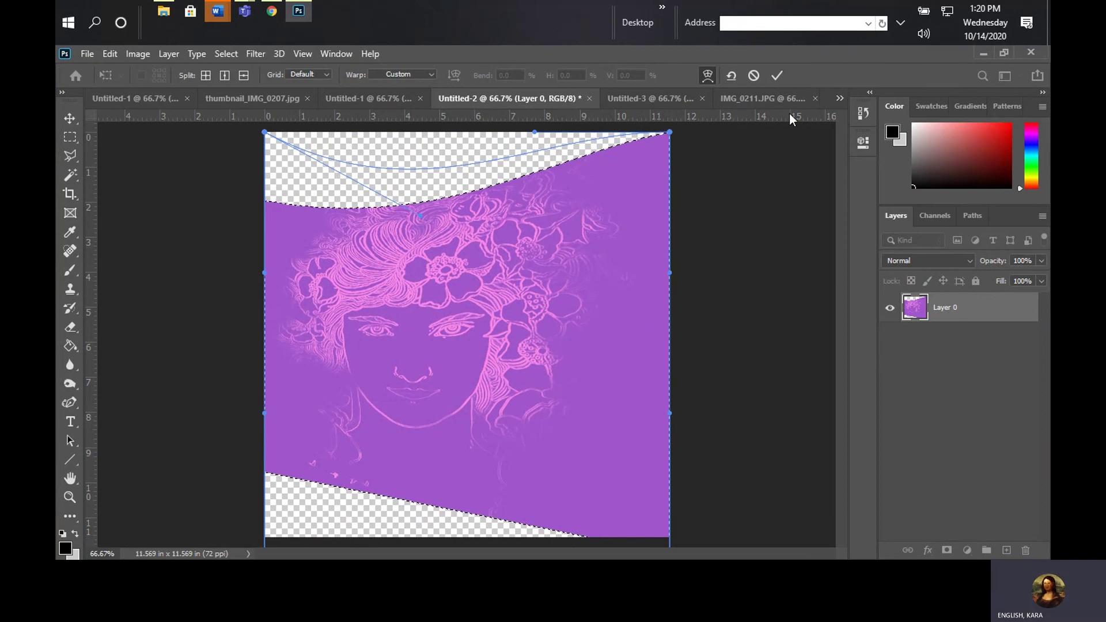
pyautogui.click(778, 77)
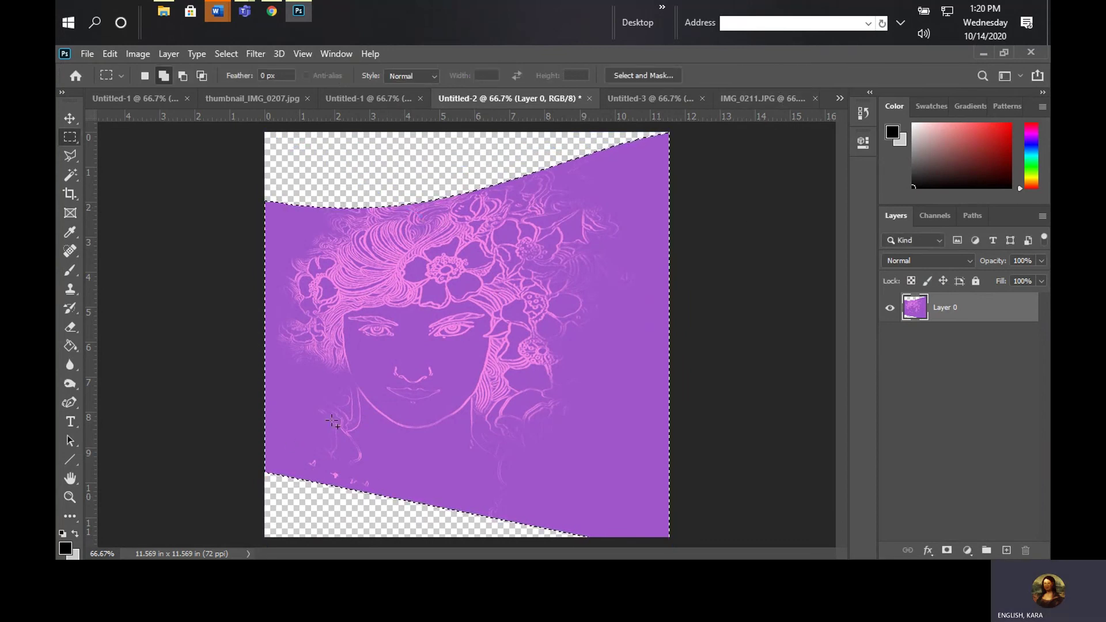
# Start another warp on the portrait and pull the left part of its lower edge upward into a curve.
pyautogui.click(110, 54)
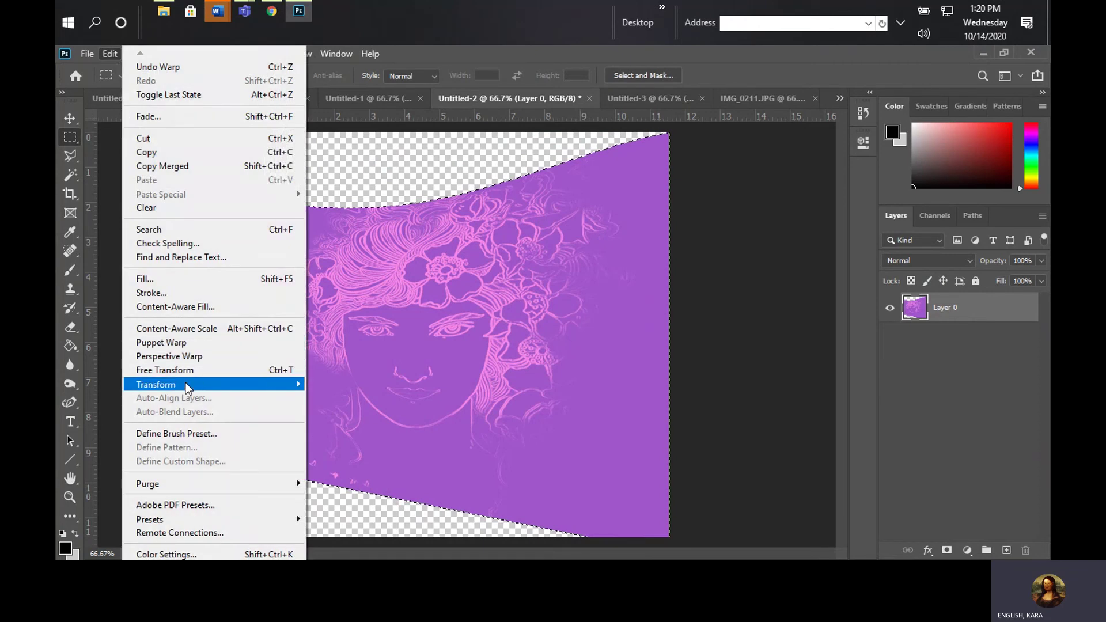
pyautogui.moveTo(187, 387)
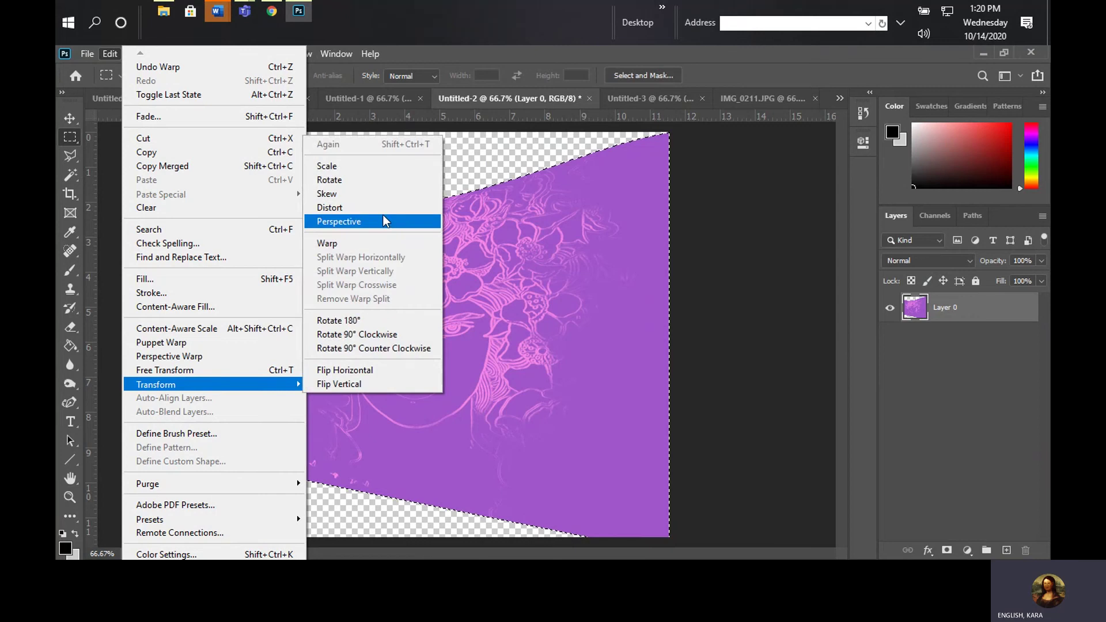
pyautogui.click(383, 244)
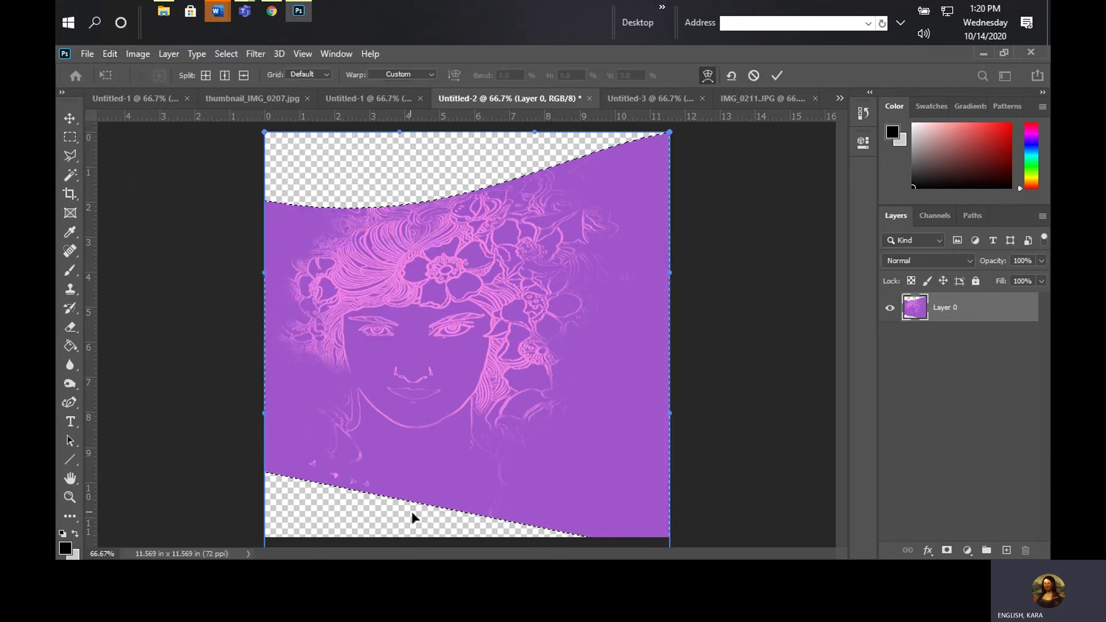
pyautogui.click(304, 57)
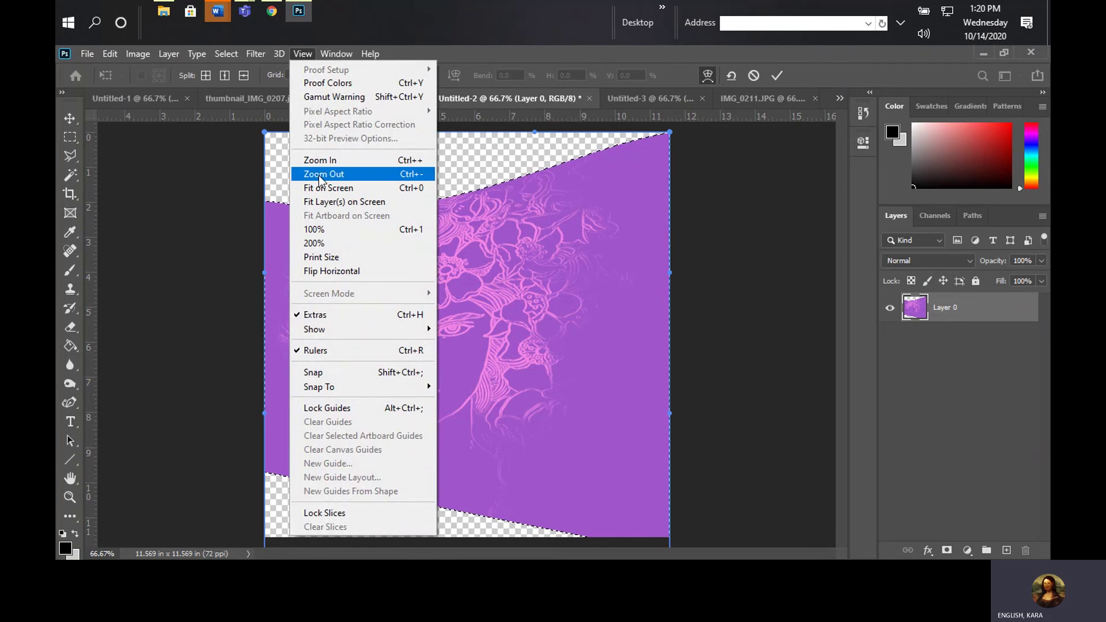
pyautogui.click(320, 175)
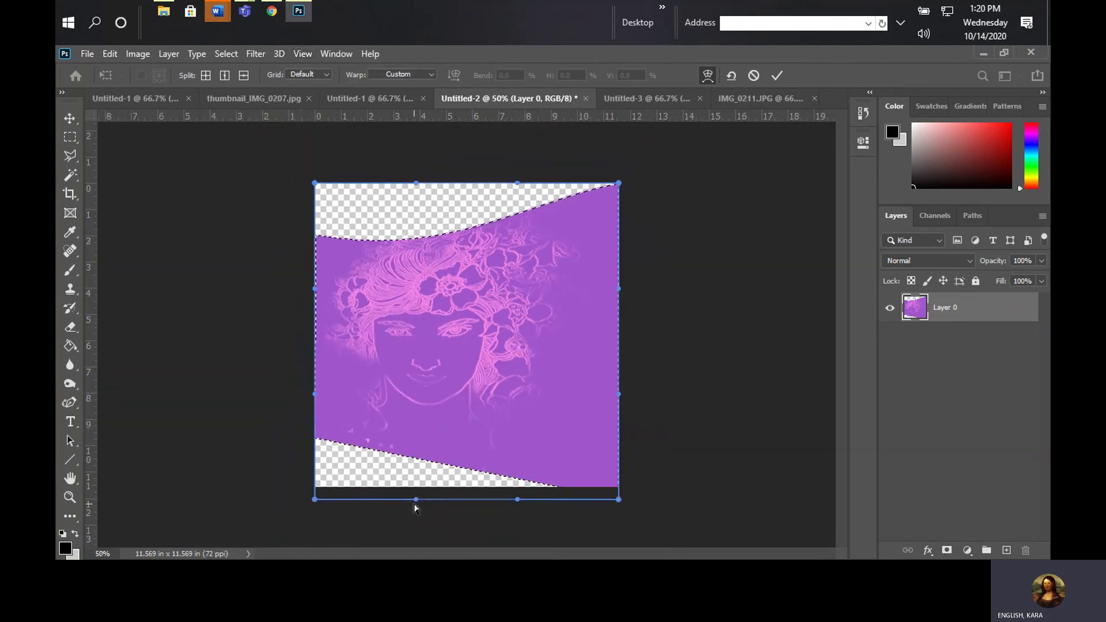
pyautogui.moveTo(415, 499); pyautogui.dragTo(419, 440)
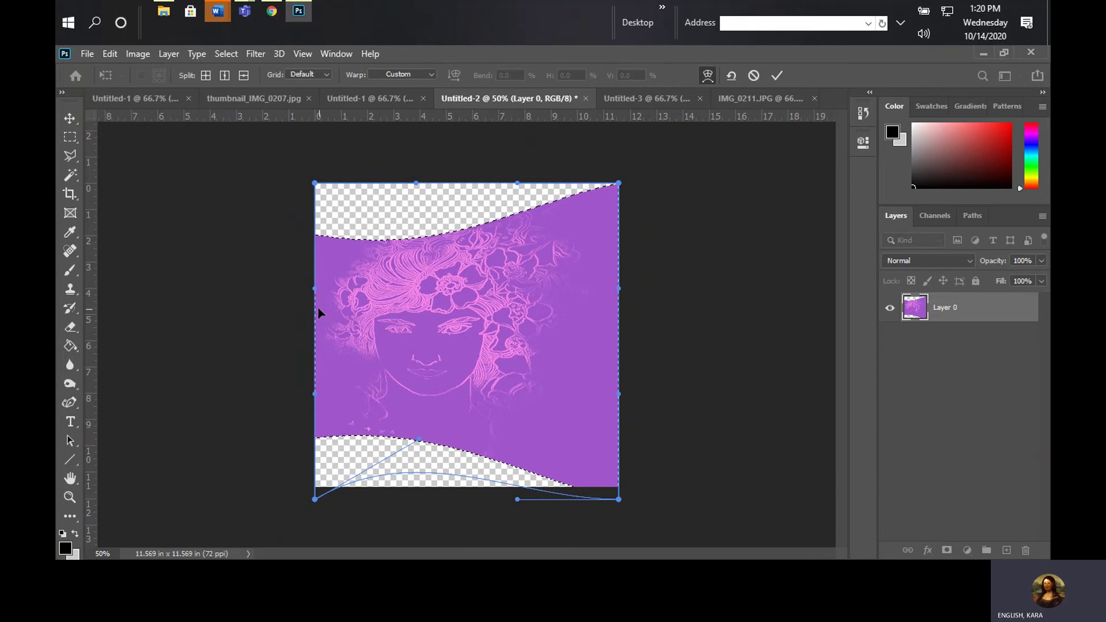
# Bend both side edges of the portrait inward, pull its upper-left warp corner inward, apply the warp and deselect.
pyautogui.moveTo(314, 297); pyautogui.dragTo(355, 336)
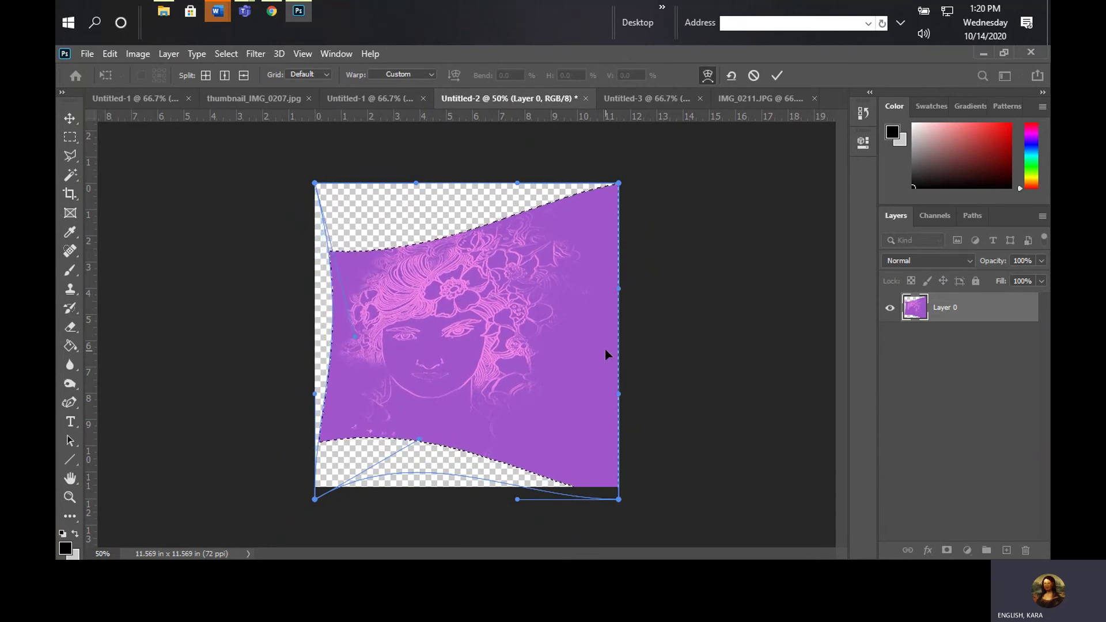
pyautogui.moveTo(618, 290); pyautogui.dragTo(586, 288)
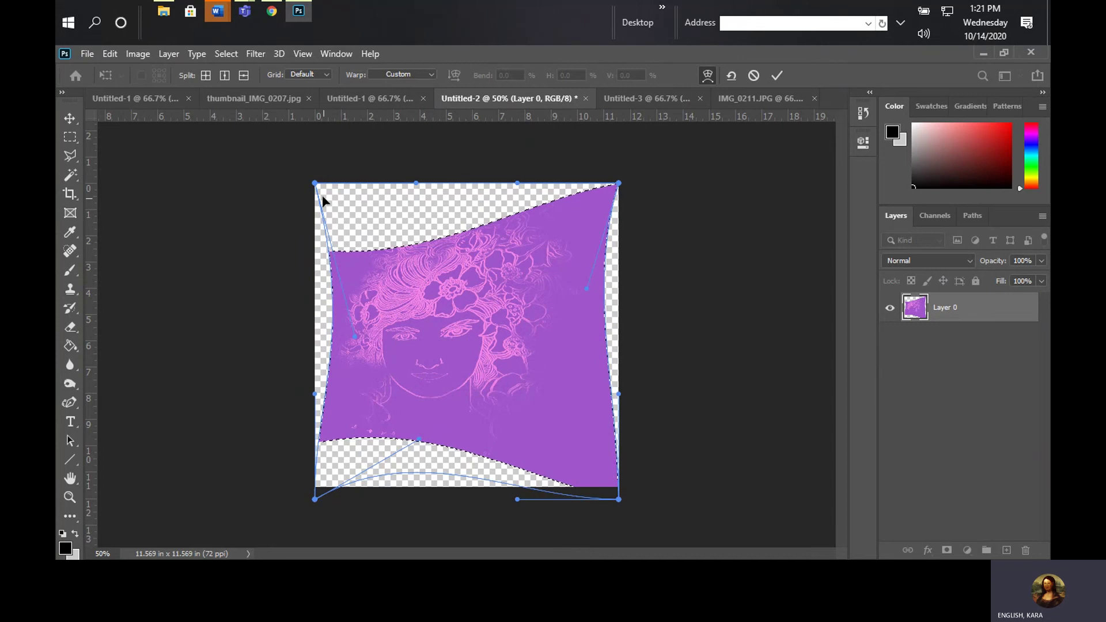
pyautogui.moveTo(316, 185); pyautogui.dragTo(344, 200)
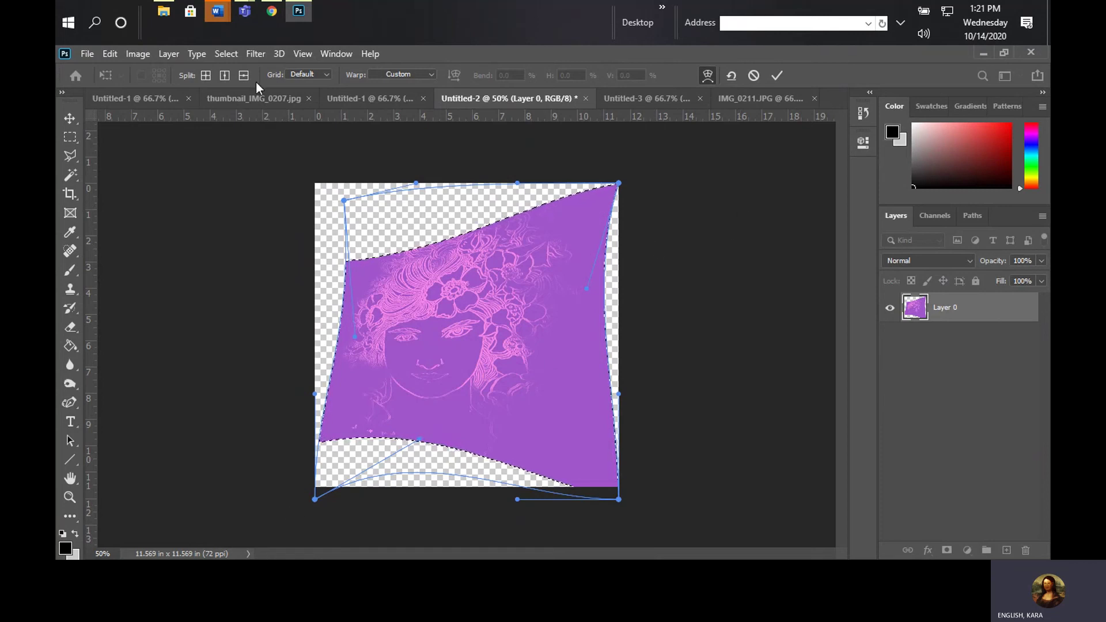
pyautogui.click(773, 77)
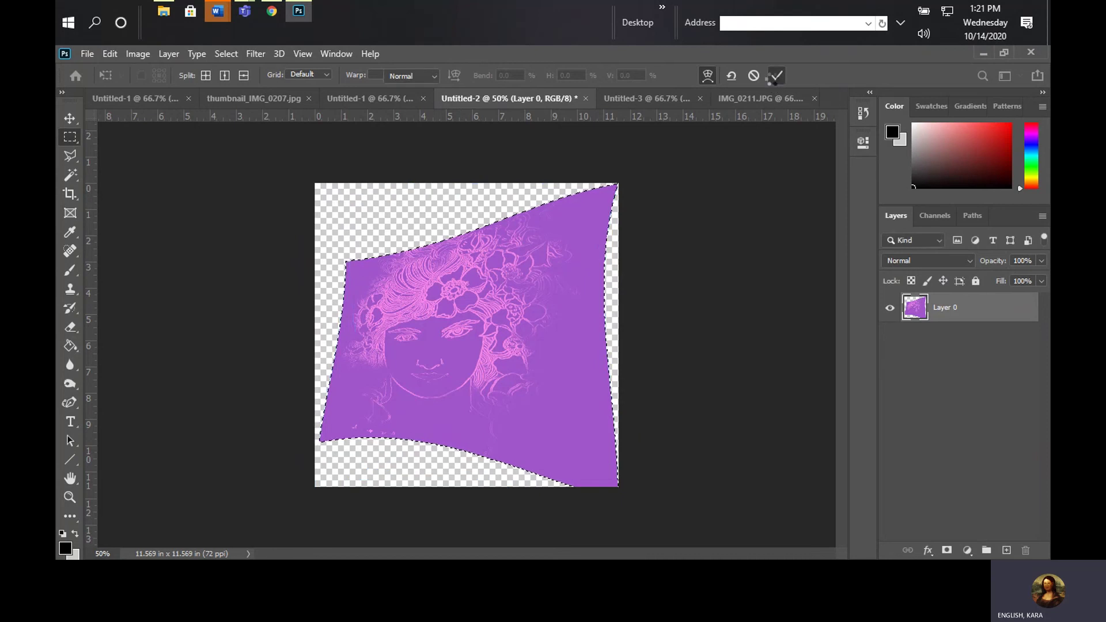
pyautogui.click(228, 54)
pyautogui.click(231, 84)
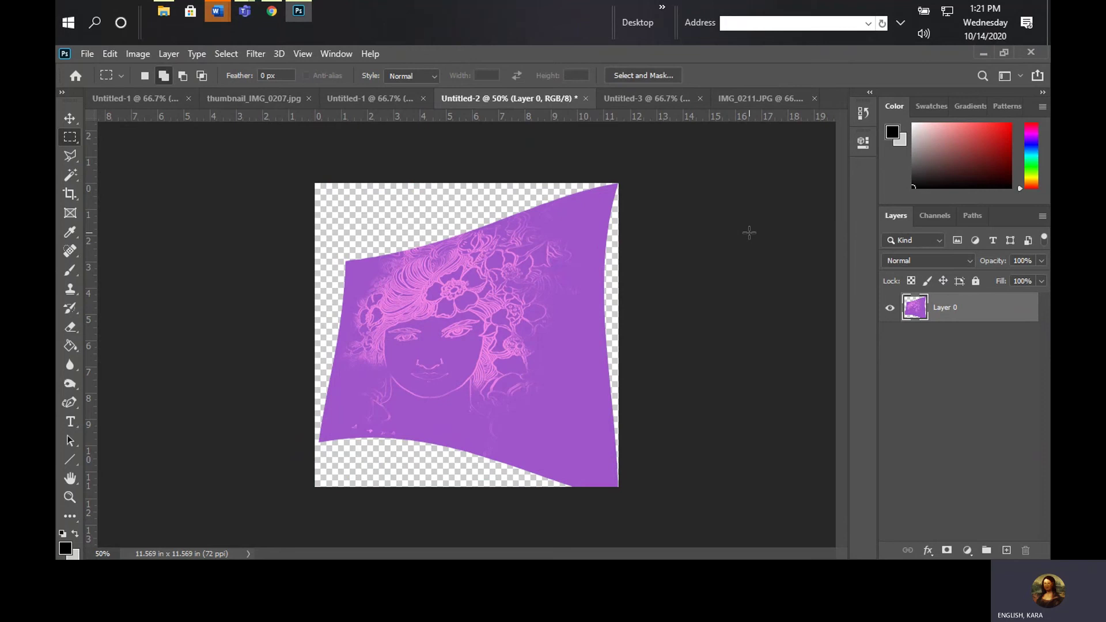
# Duplicate the Background layer of the black line-art portrait into the Untitled-1 document with the ornamental medallion.
pyautogui.click(177, 95)
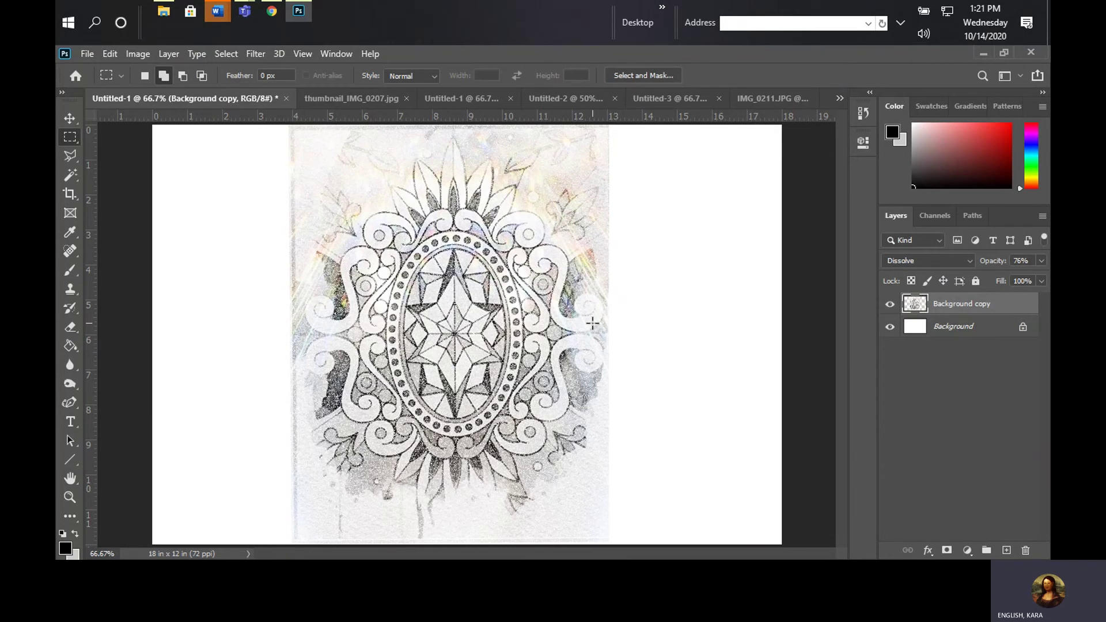
pyautogui.click(341, 101)
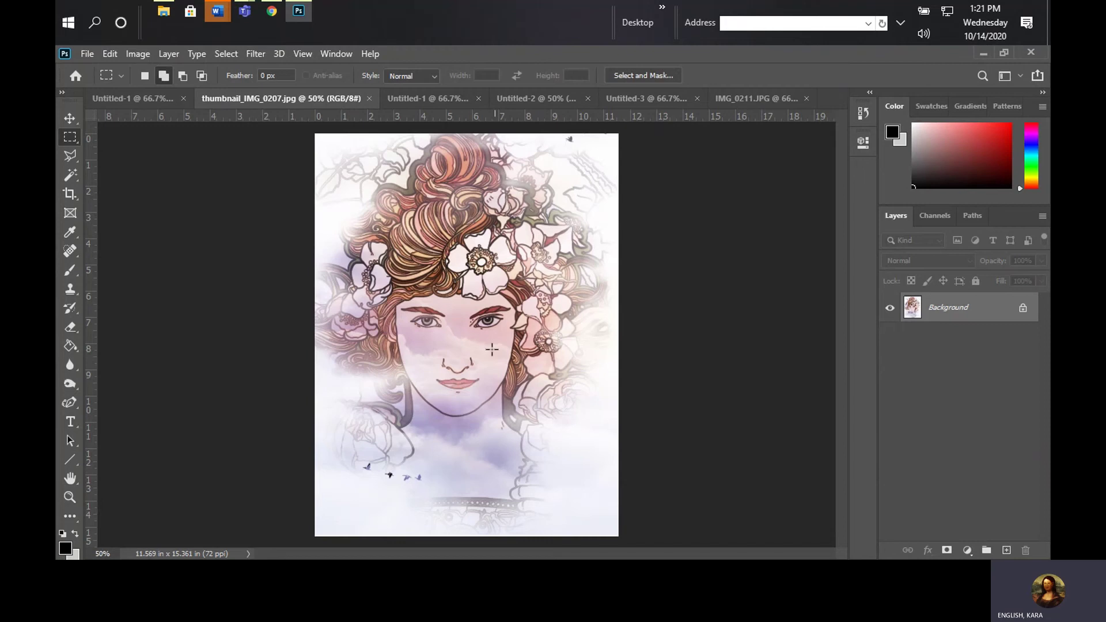
pyautogui.click(431, 94)
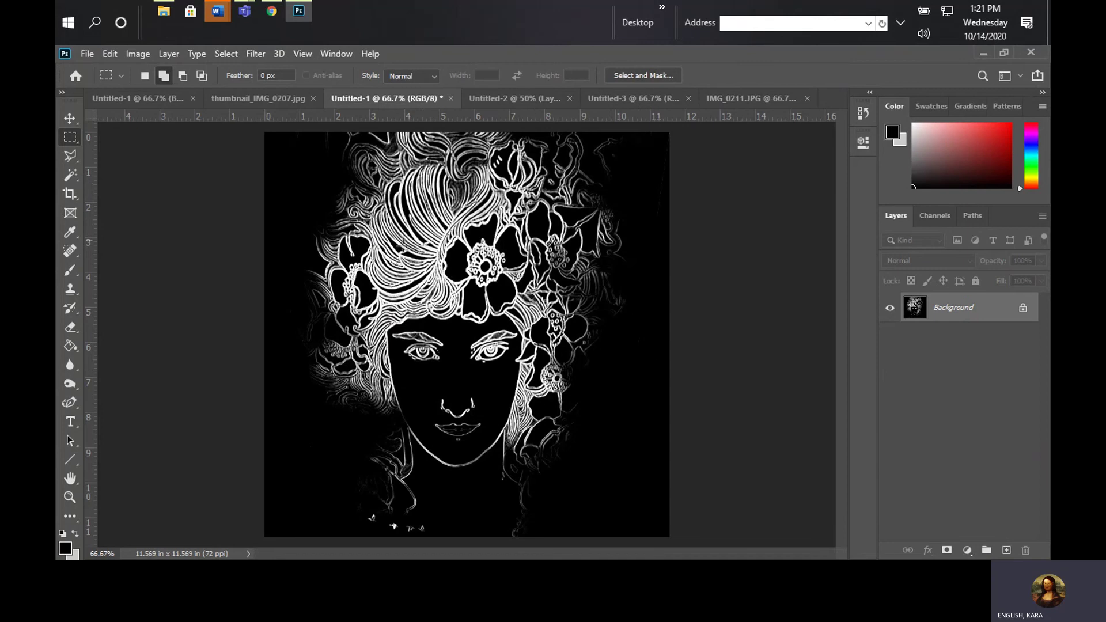
pyautogui.rightClick(964, 314)
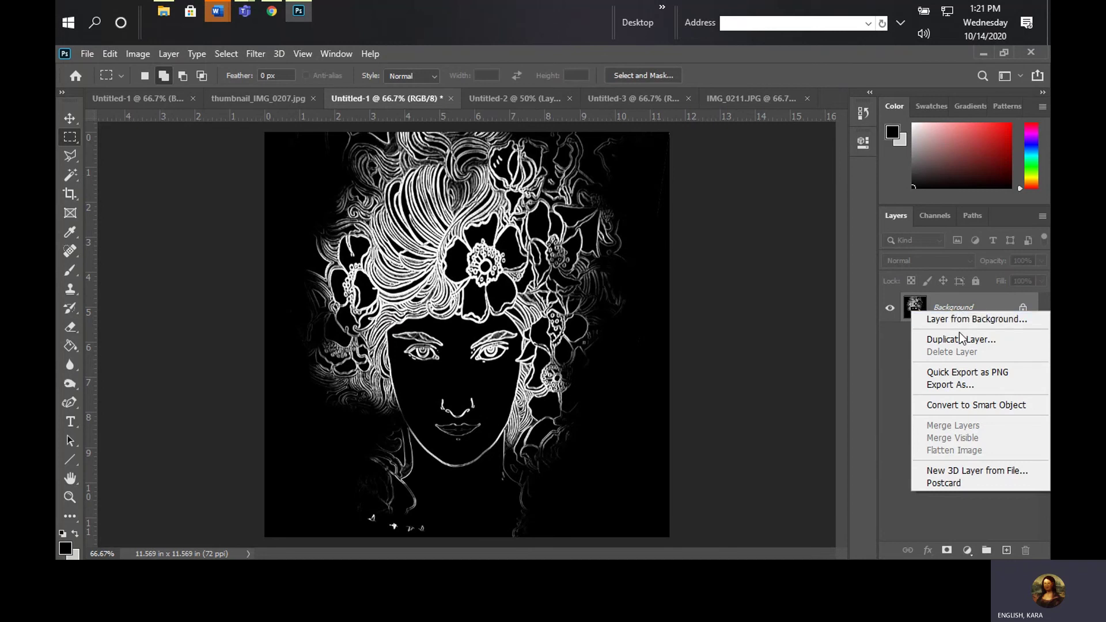
pyautogui.click(961, 339)
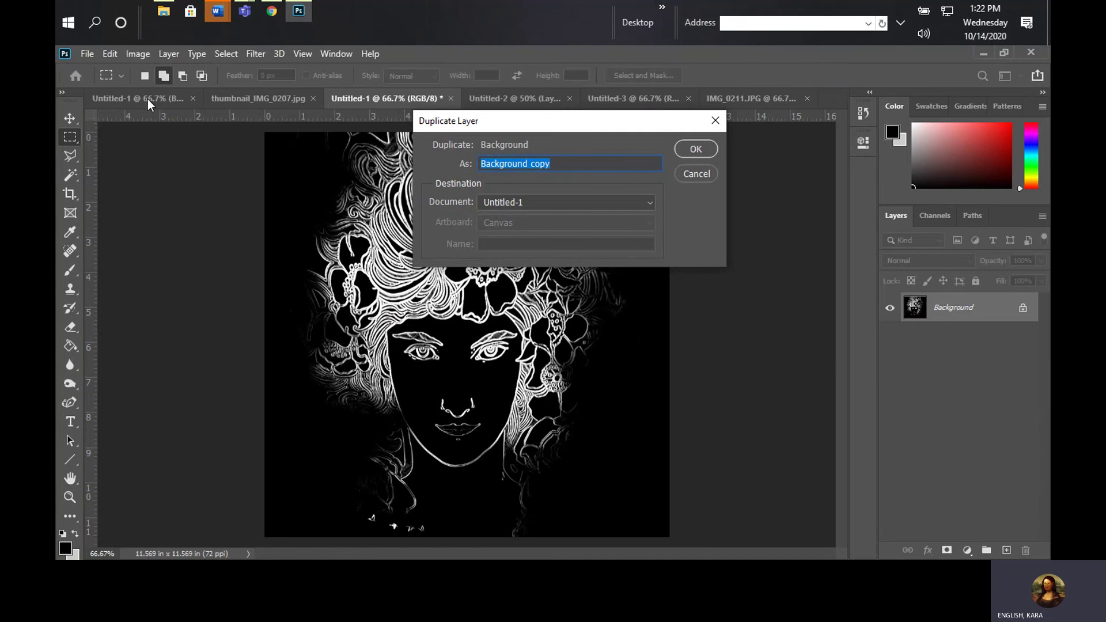
pyautogui.click(593, 202)
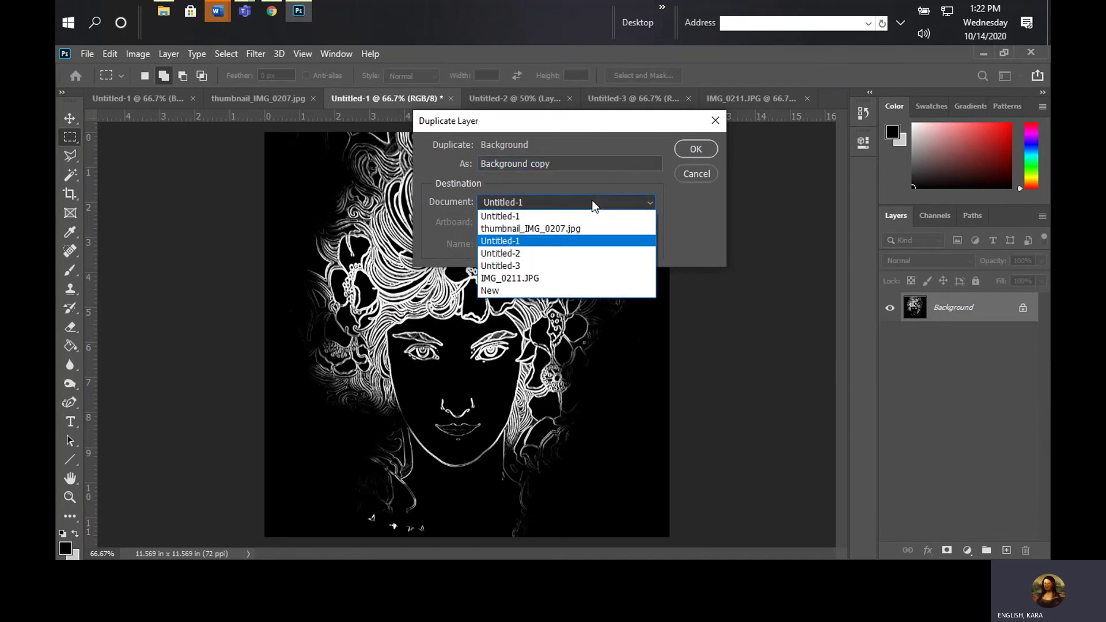
pyautogui.click(546, 217)
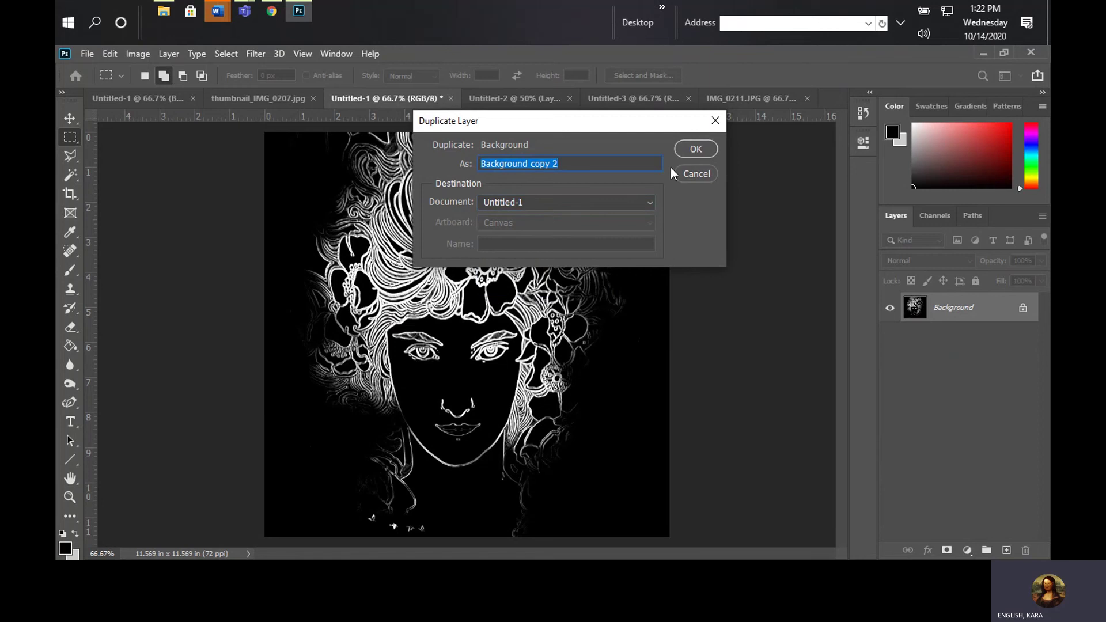
pyautogui.click(698, 150)
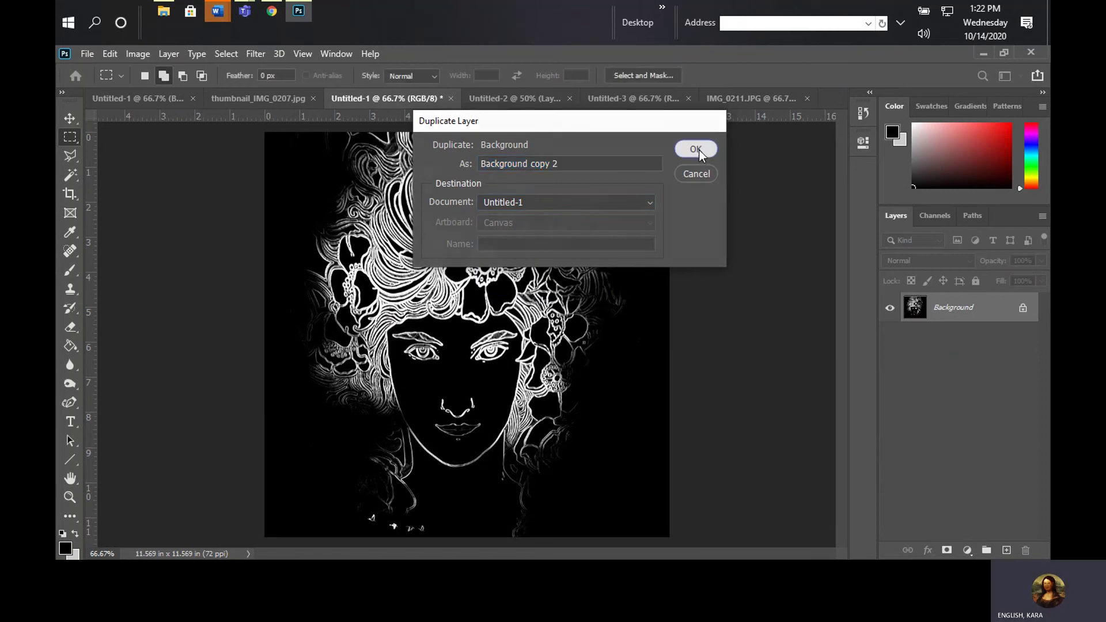
# In the medallion document, scale the black portrait to about 60% and place it over the medallion's right edge.
pyautogui.click(158, 99)
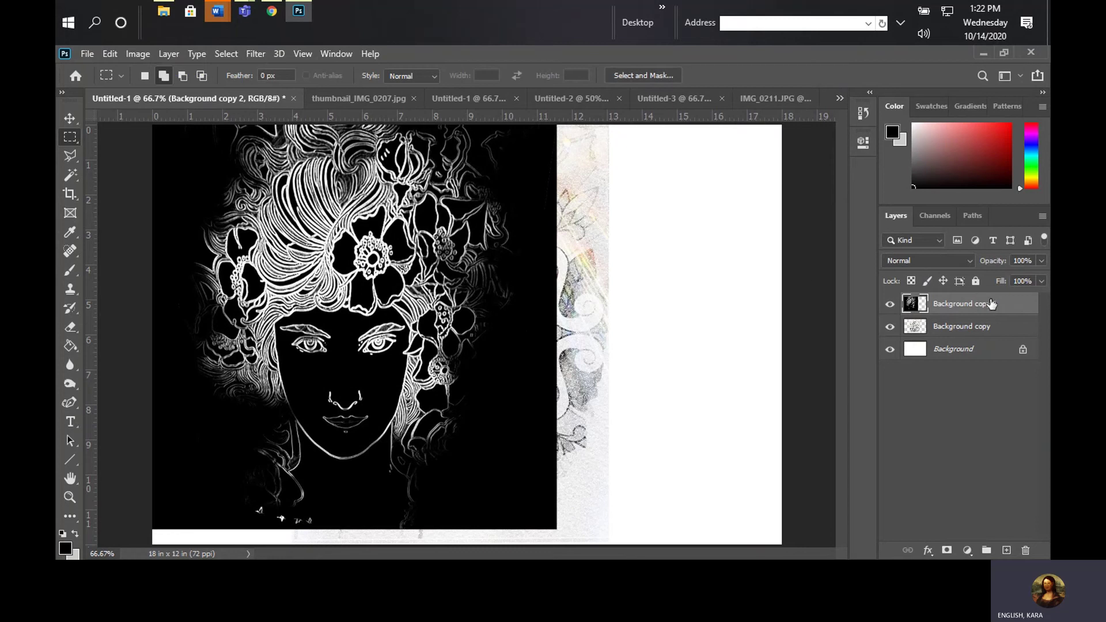
pyautogui.click(69, 119)
pyautogui.moveTo(242, 214); pyautogui.dragTo(454, 220)
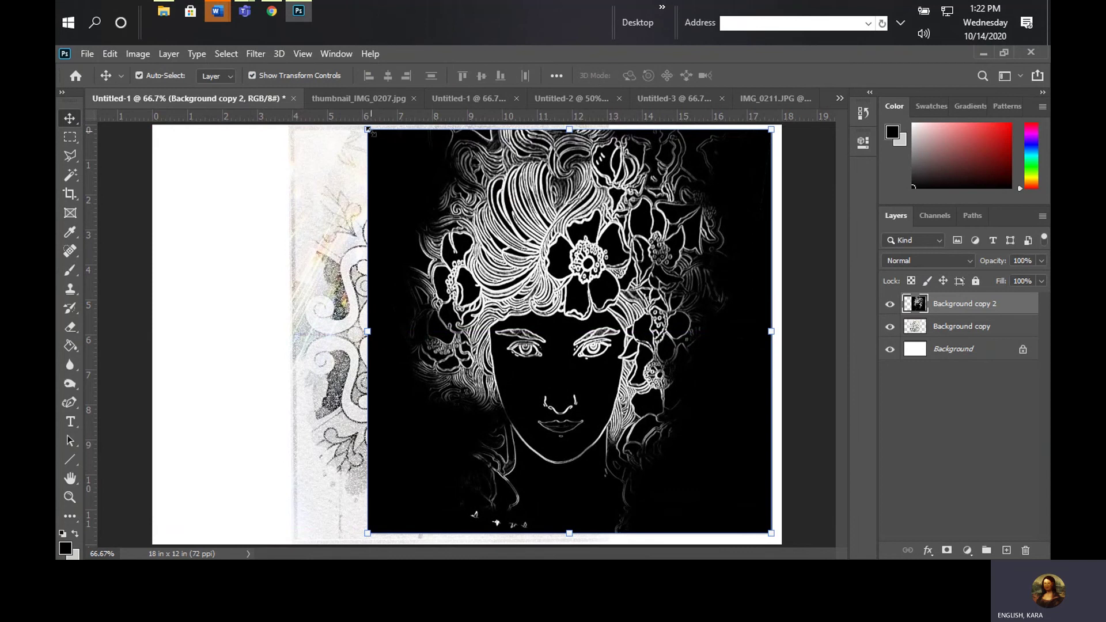
pyautogui.moveTo(369, 130); pyautogui.dragTo(554, 270)
pyautogui.moveTo(587, 365); pyautogui.dragTo(598, 236)
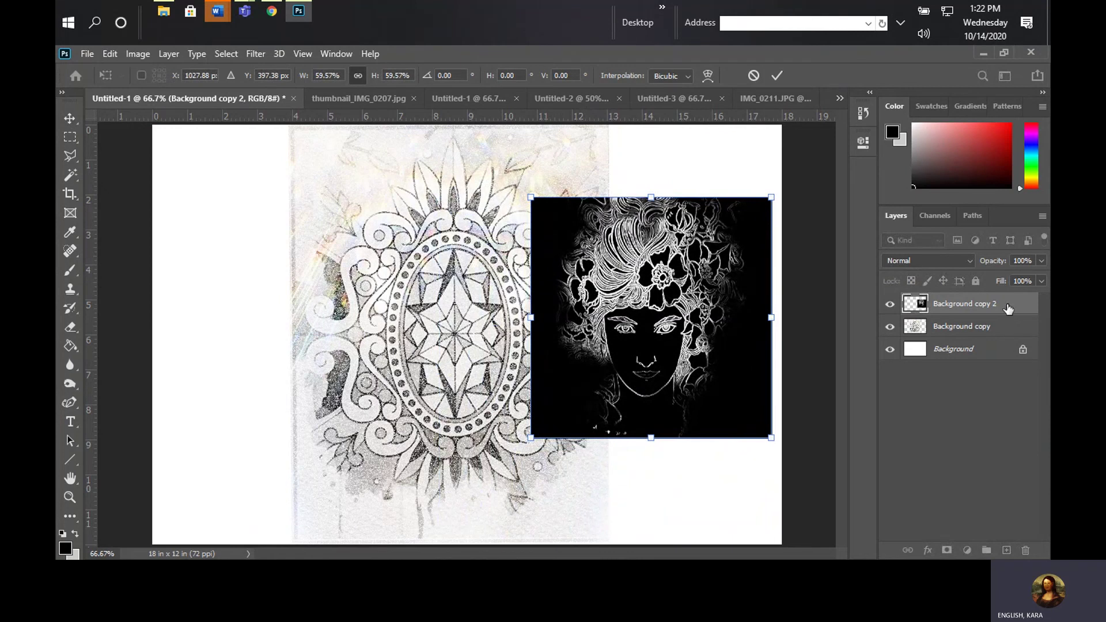
pyautogui.press('Return')
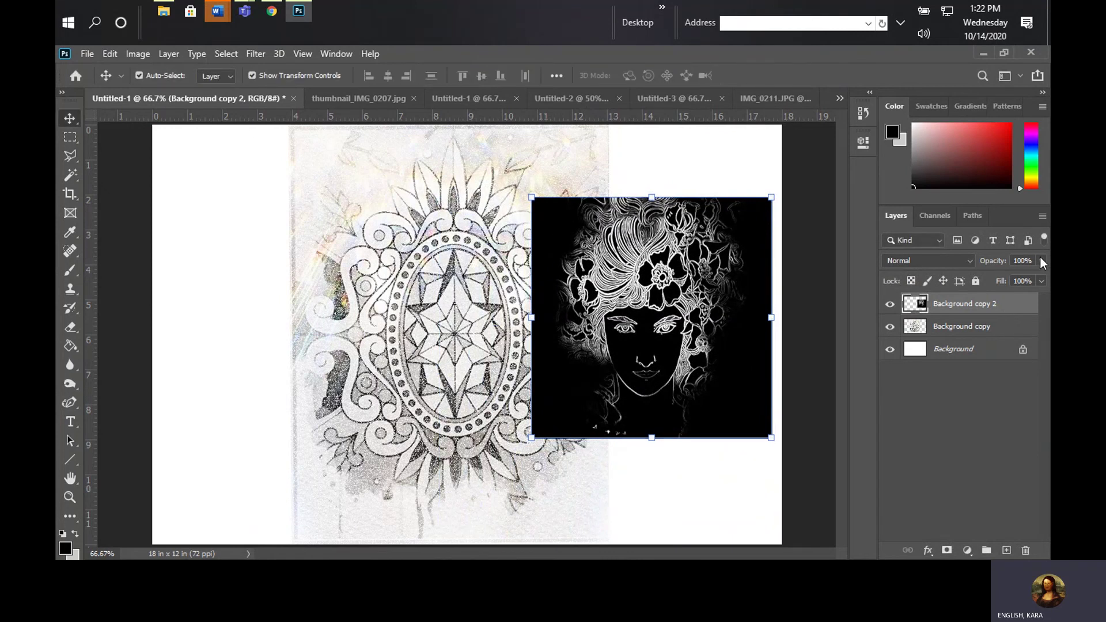
# Try different opacities on the black portrait layer, keeping its blend mode Normal, and set the opacity to 66%.
pyautogui.click(1041, 261)
pyautogui.moveTo(1014, 281); pyautogui.dragTo(1003, 294)
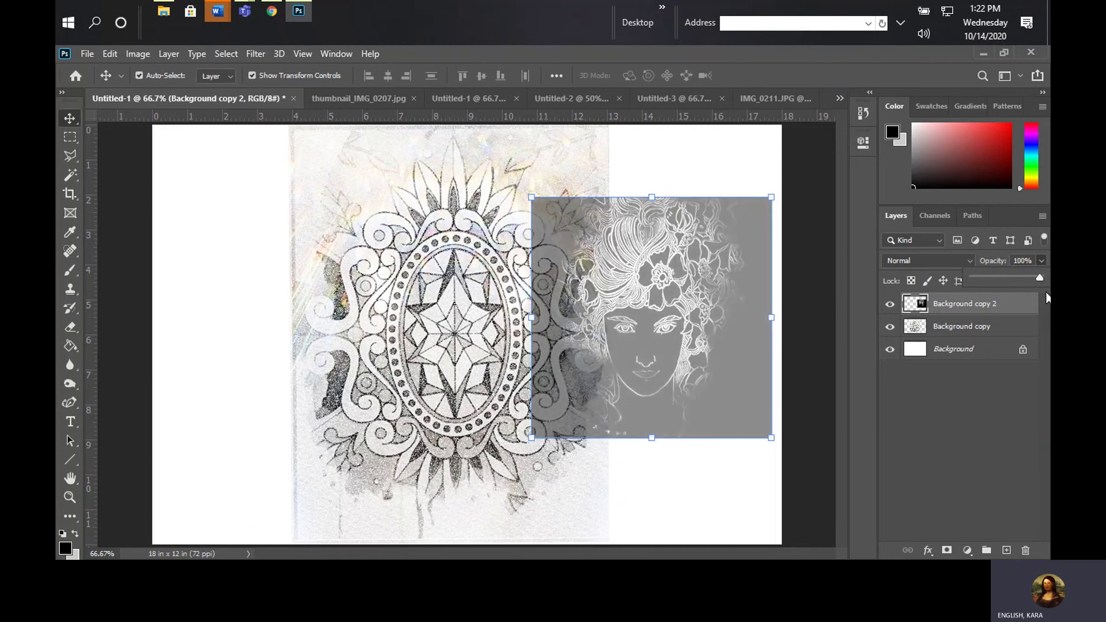
pyautogui.click(968, 260)
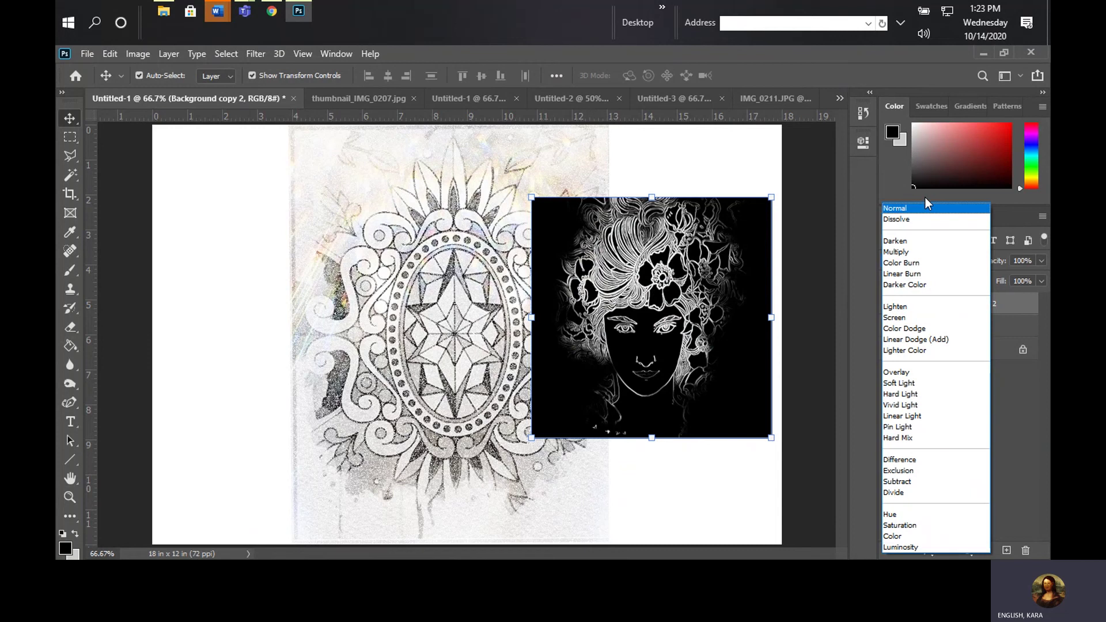
pyautogui.click(925, 198)
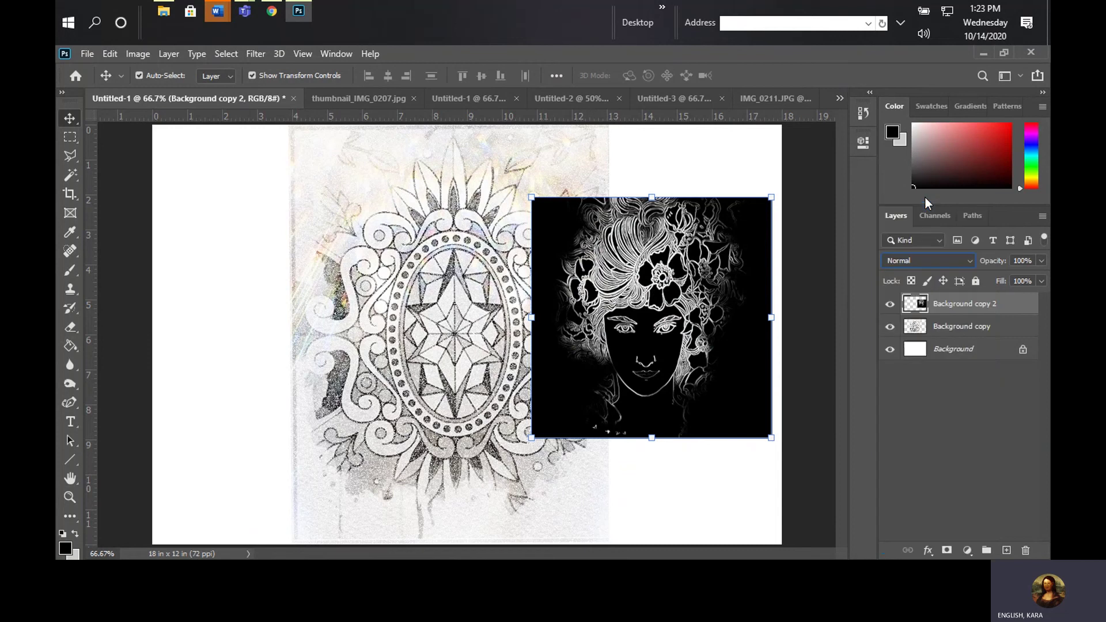
pyautogui.click(1041, 265)
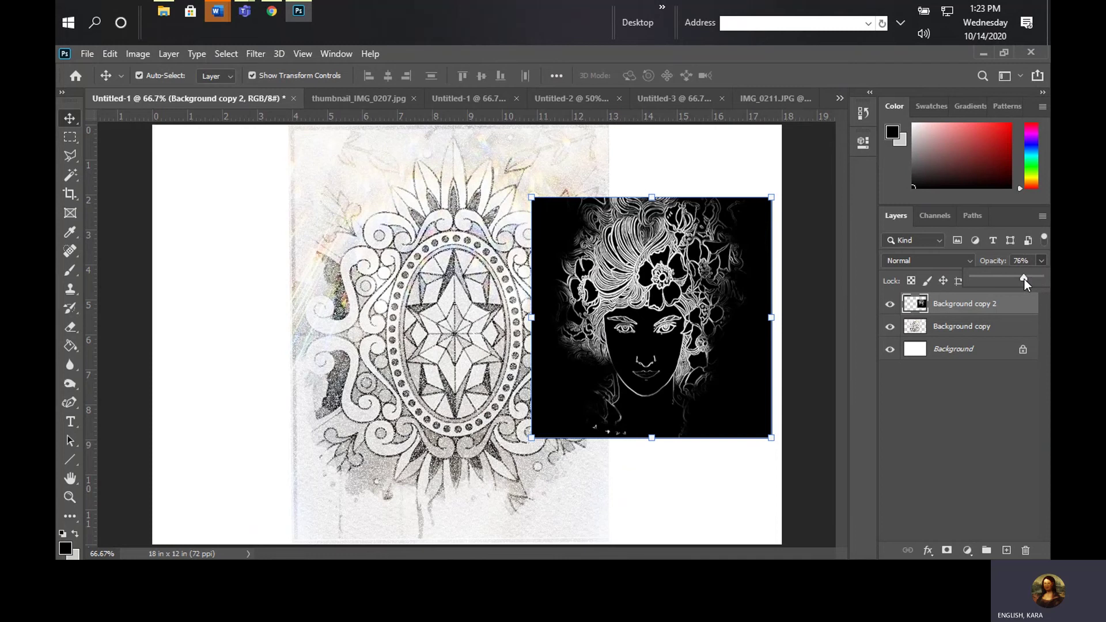
pyautogui.moveTo(1024, 279); pyautogui.dragTo(1018, 278)
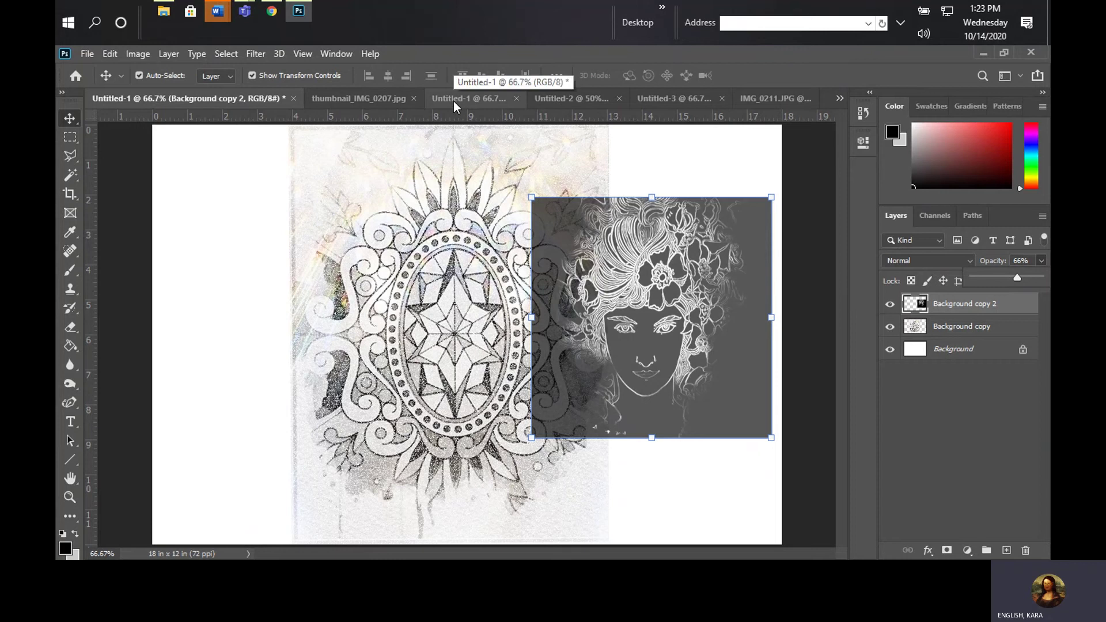
# Duplicate the Background layer of the black-and-white Untitled-3 portrait into the Untitled-1 medallion document.
pyautogui.click(662, 98)
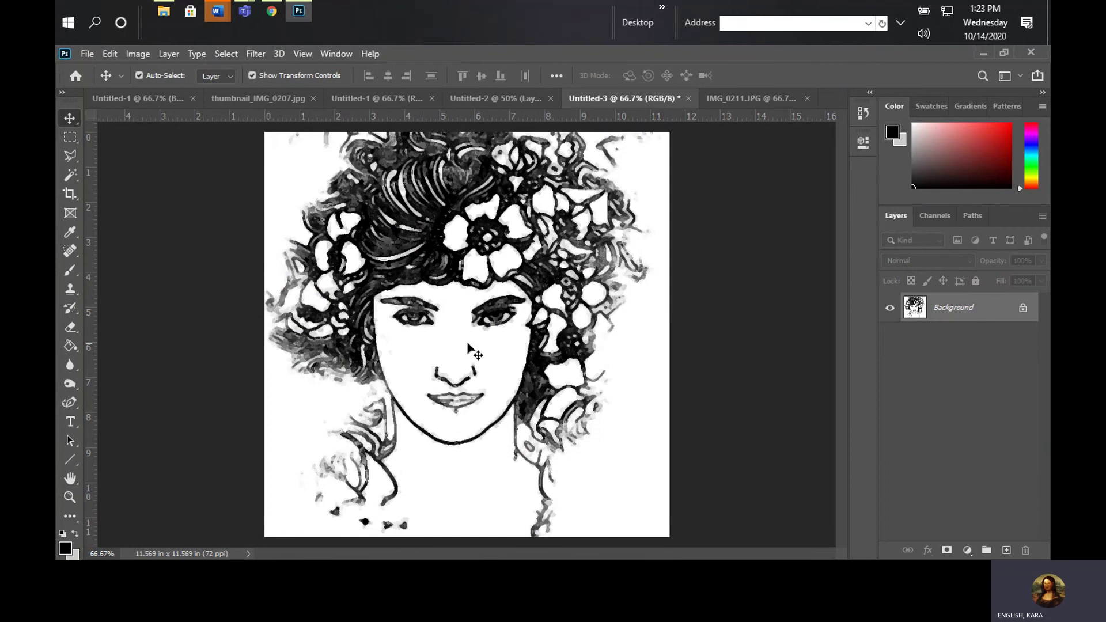
pyautogui.rightClick(960, 310)
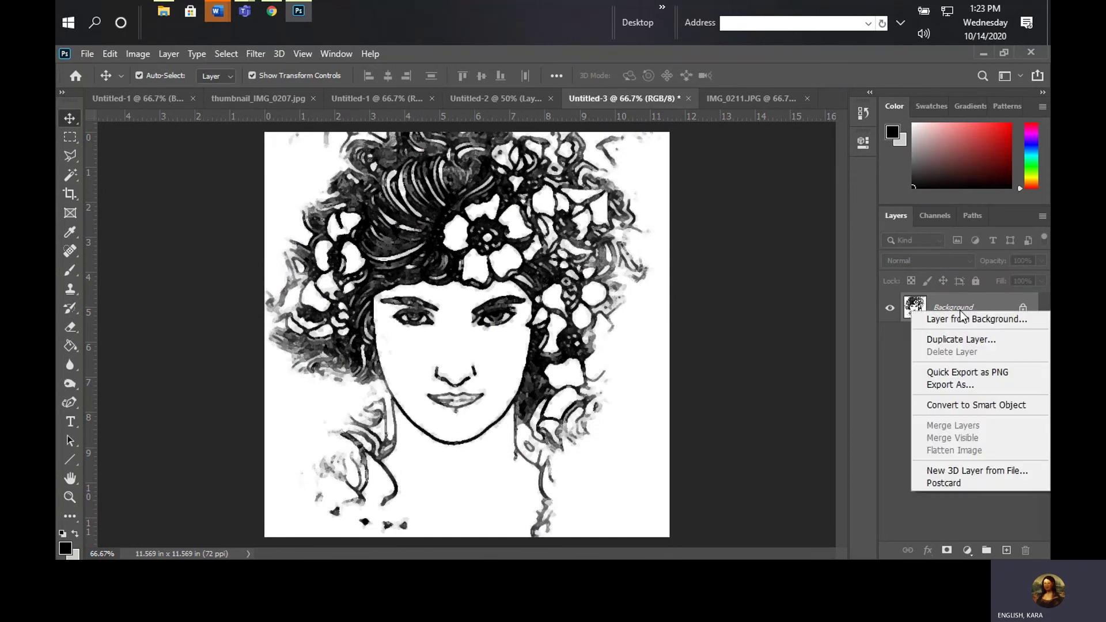
pyautogui.click(969, 340)
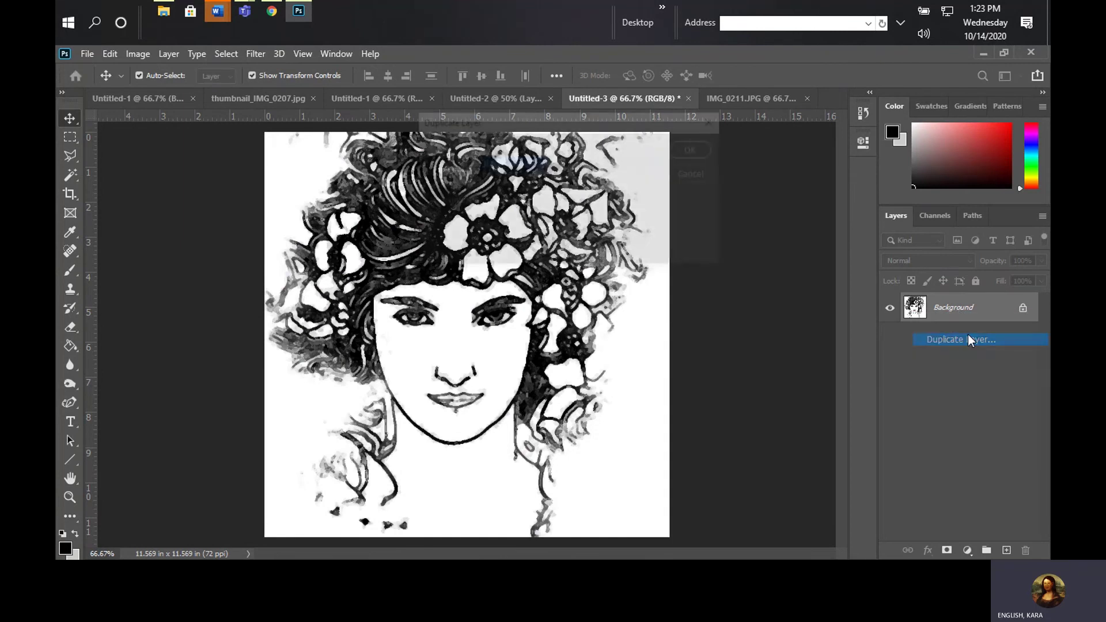
pyautogui.click(647, 202)
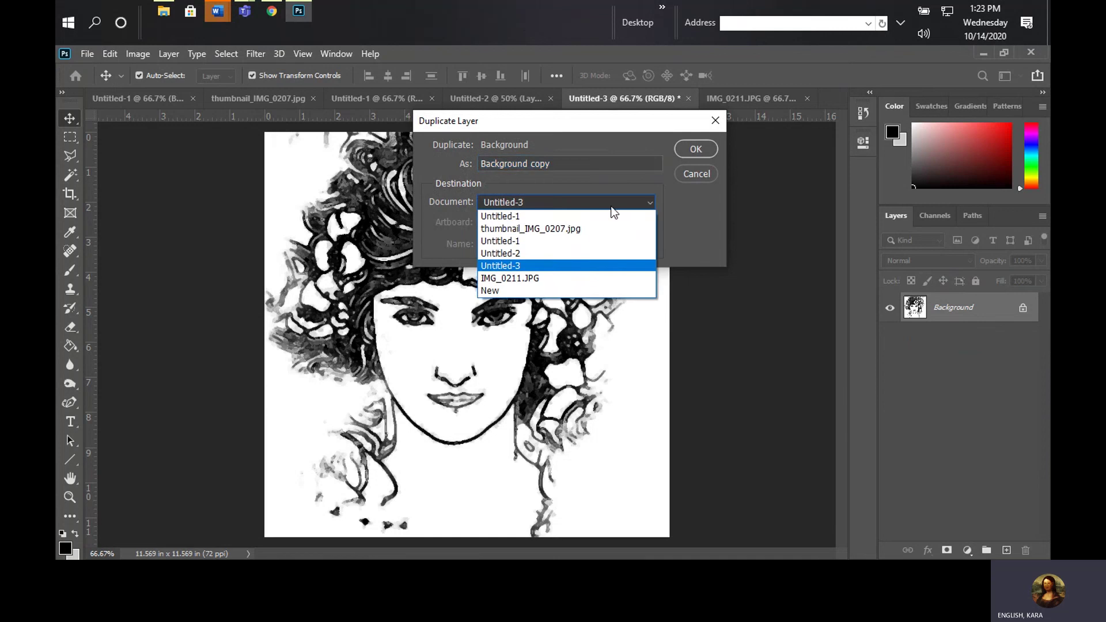
pyautogui.click(573, 217)
pyautogui.click(694, 149)
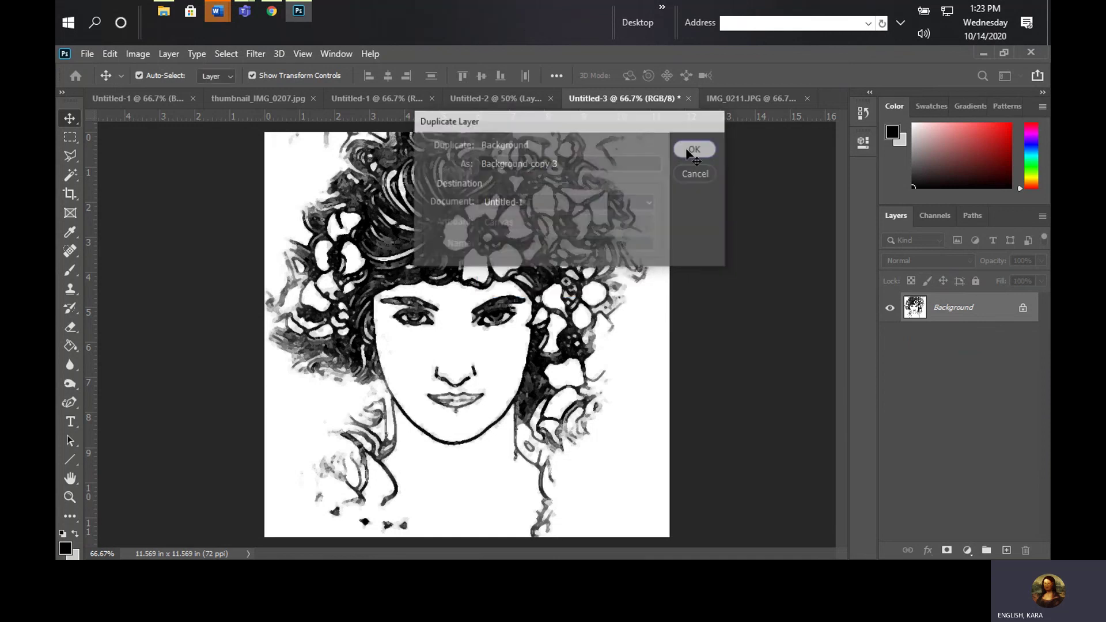
# In the Untitled-1 medallion document, set the black-and-white portrait layer Background copy 3 to the Multiply blend mode.
pyautogui.click(168, 99)
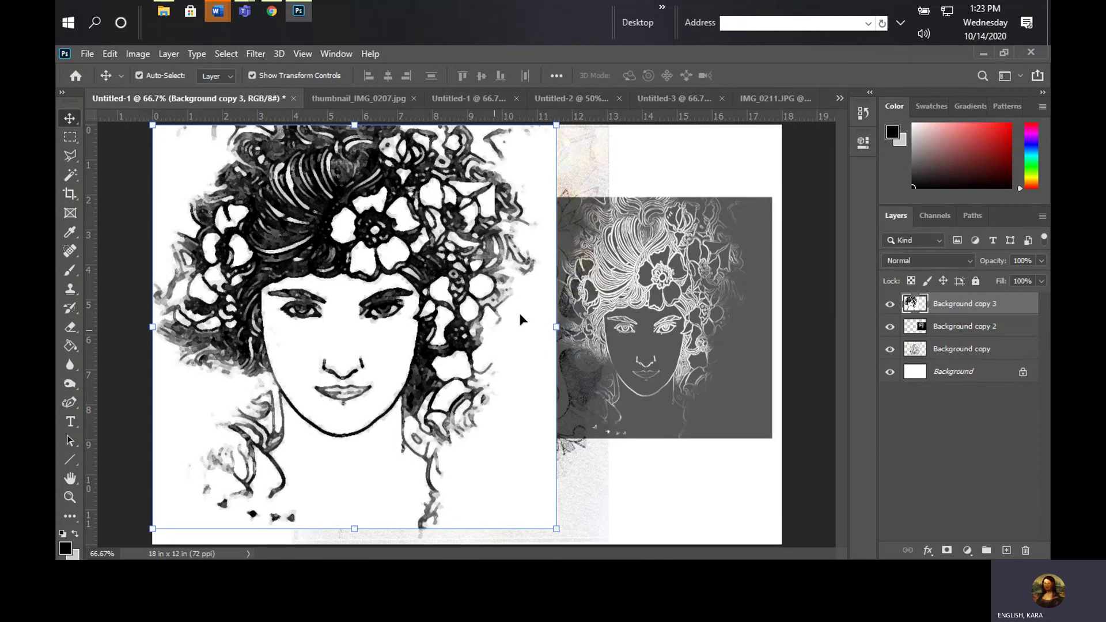
pyautogui.click(947, 257)
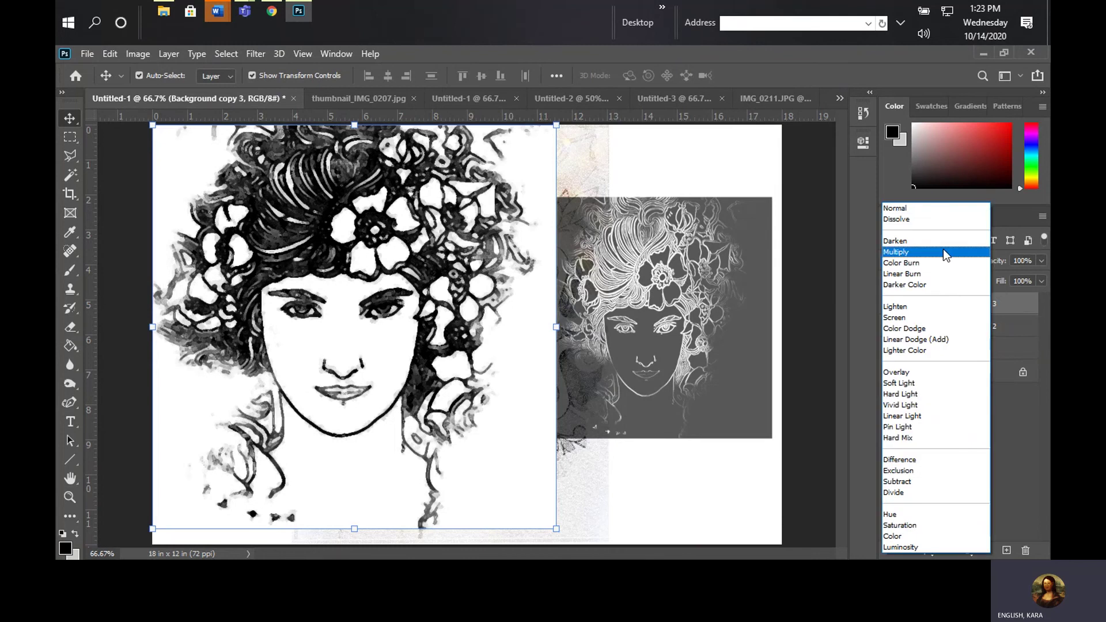
pyautogui.click(942, 250)
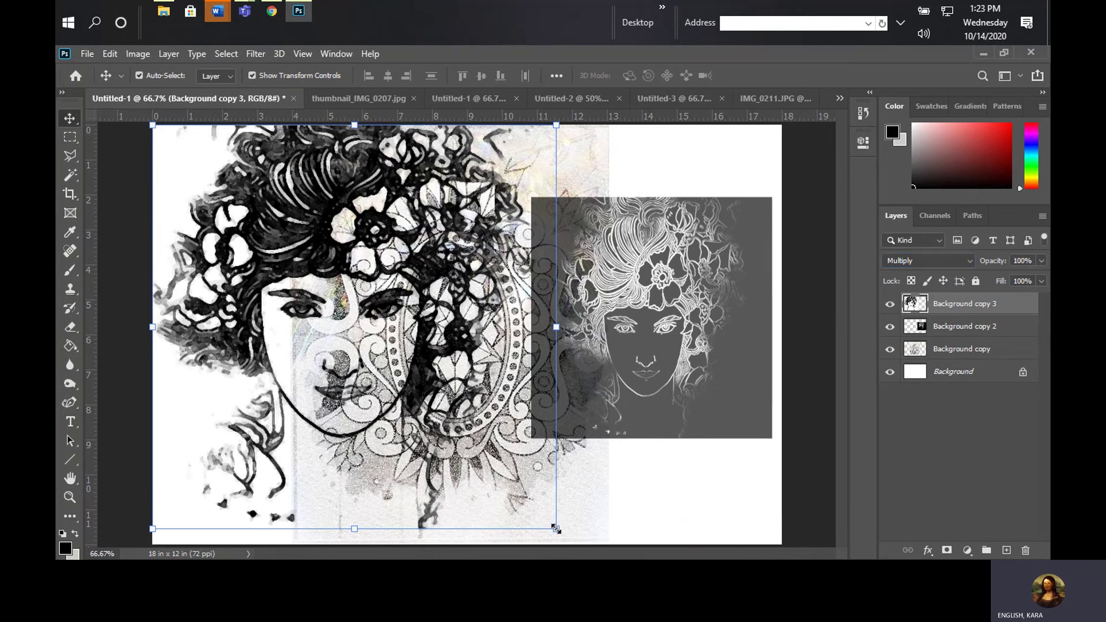
# Scale the black-and-white portrait to about 84% and place it over the medallion's right half, overlapping the dark portrait.
pyautogui.moveTo(555, 527); pyautogui.dragTo(516, 489)
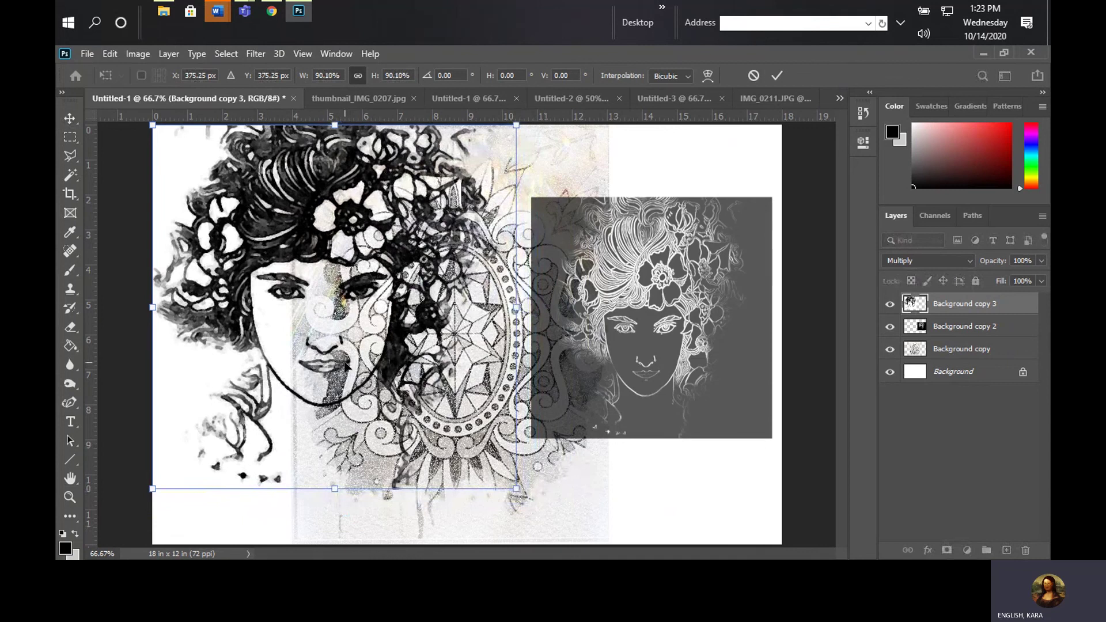
pyautogui.moveTo(346, 366); pyautogui.dragTo(568, 397)
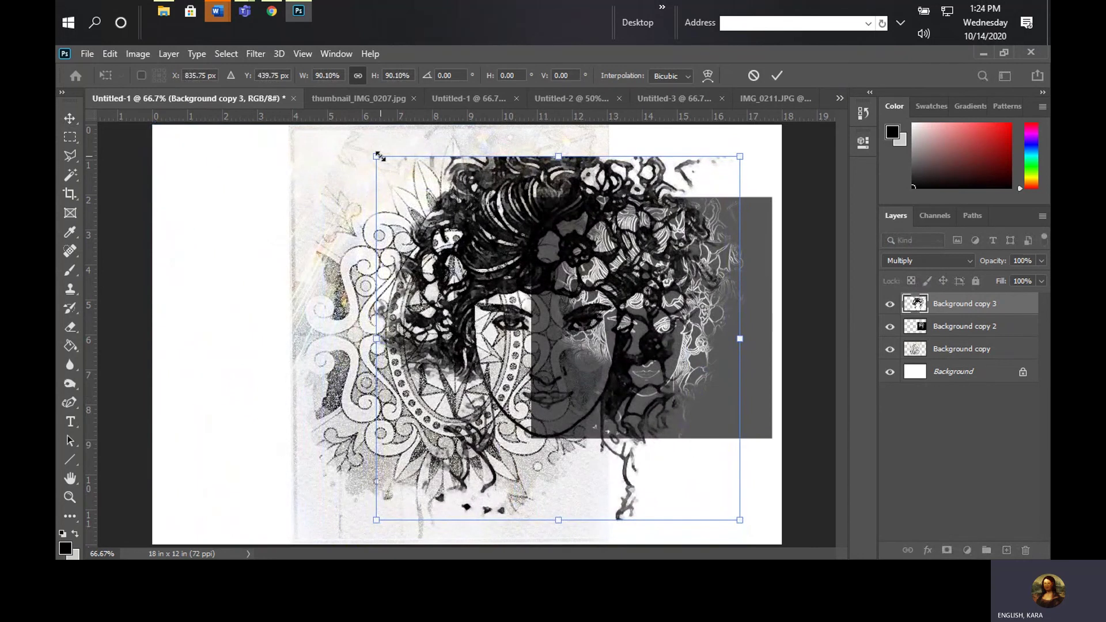
pyautogui.moveTo(379, 156); pyautogui.dragTo(396, 171)
pyautogui.moveTo(391, 523); pyautogui.dragTo(402, 510)
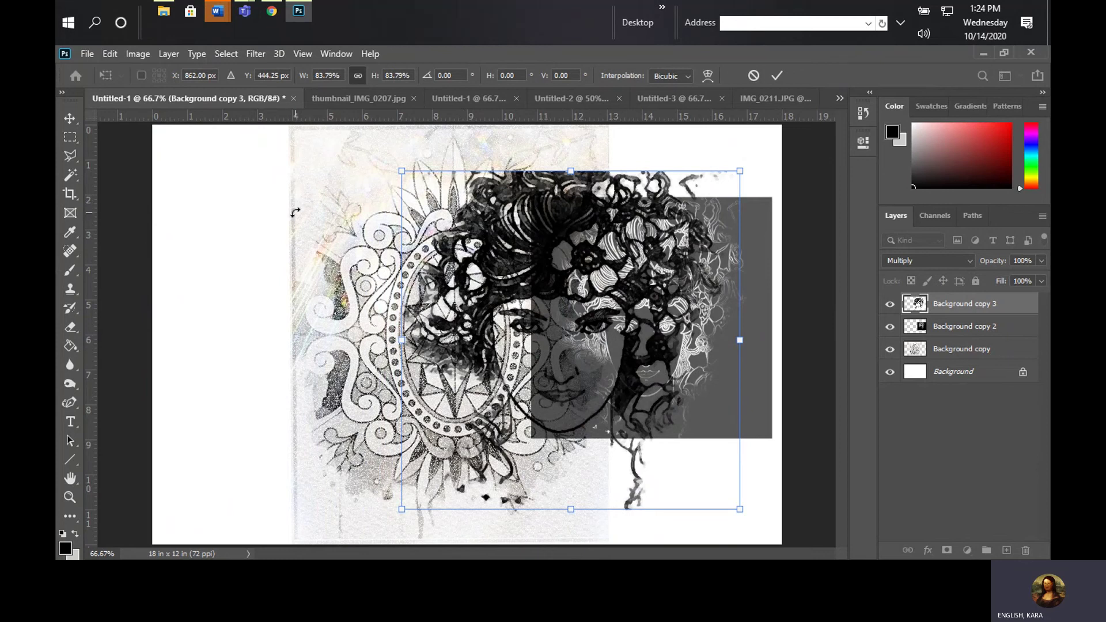
pyautogui.click(778, 76)
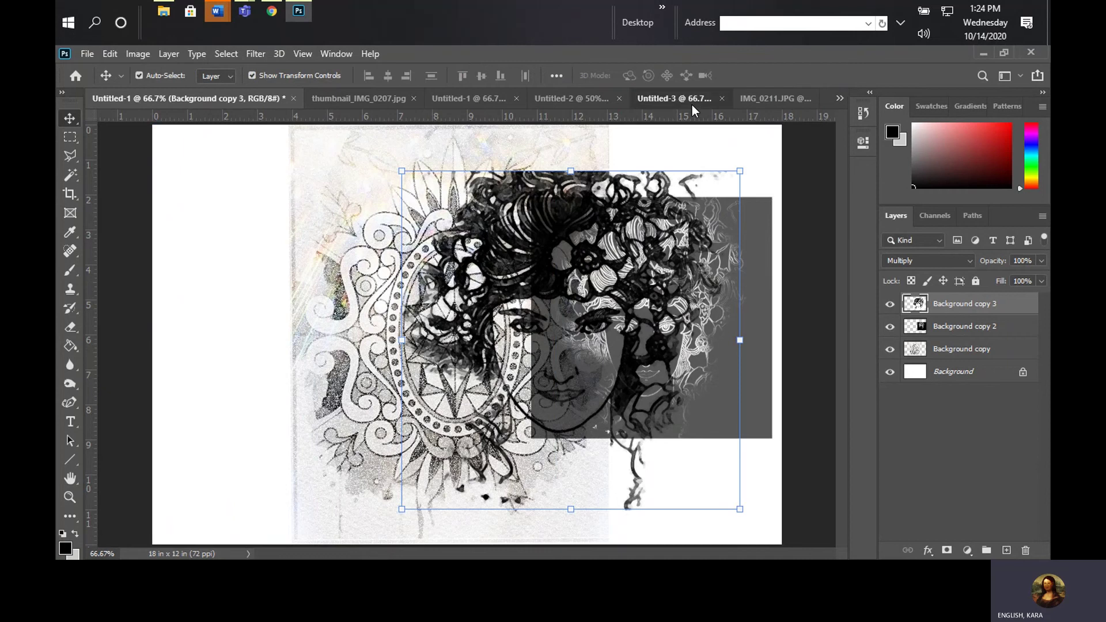
# Duplicate Layer 0 of the cut-out line portrait in IMG_0211.JPG into the Untitled-1 medallion document.
pyautogui.click(755, 97)
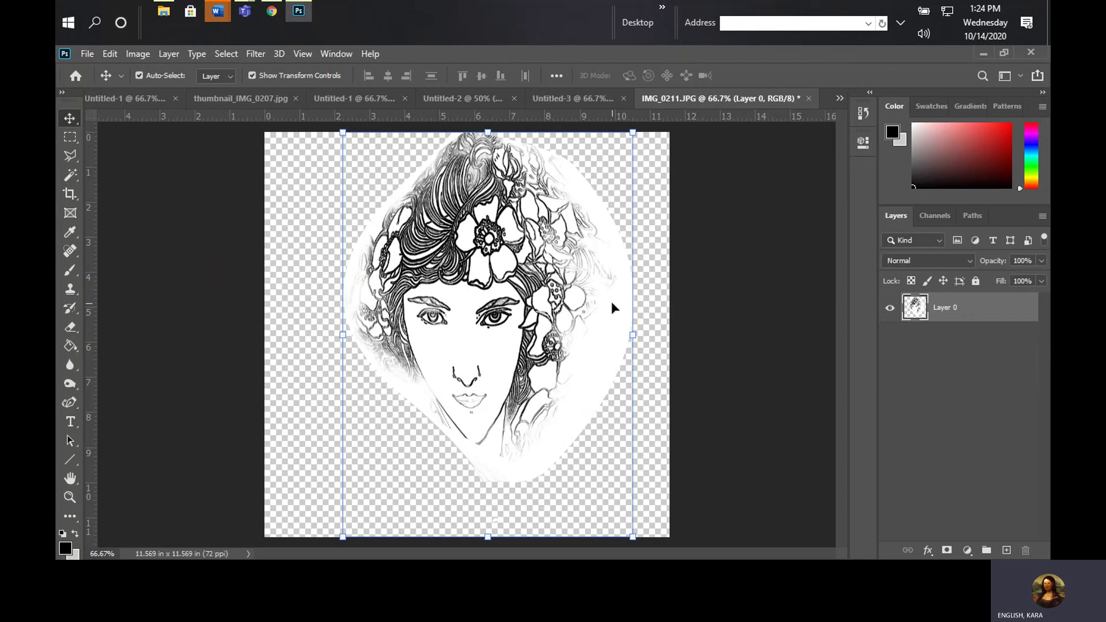
pyautogui.rightClick(979, 311)
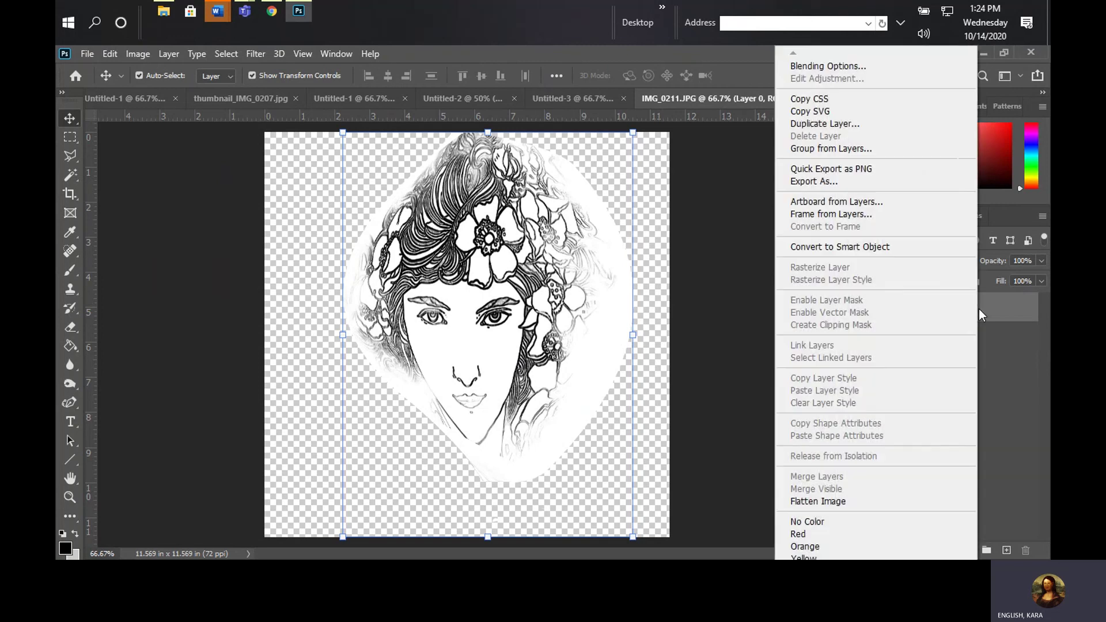
pyautogui.click(887, 123)
pyautogui.click(565, 201)
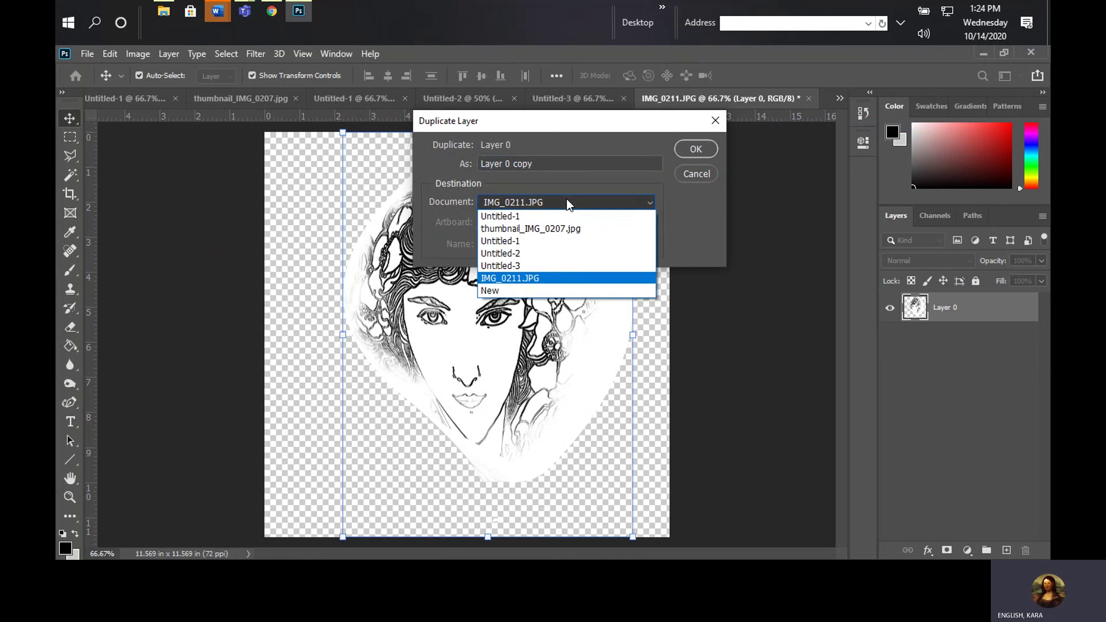
pyautogui.click(570, 215)
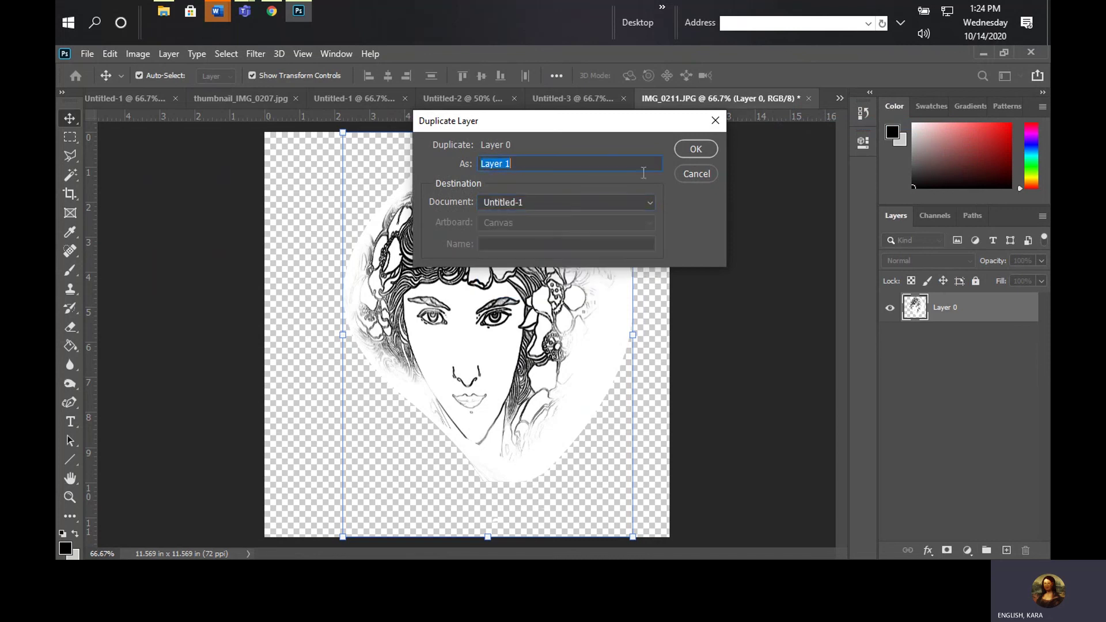
pyautogui.click(695, 150)
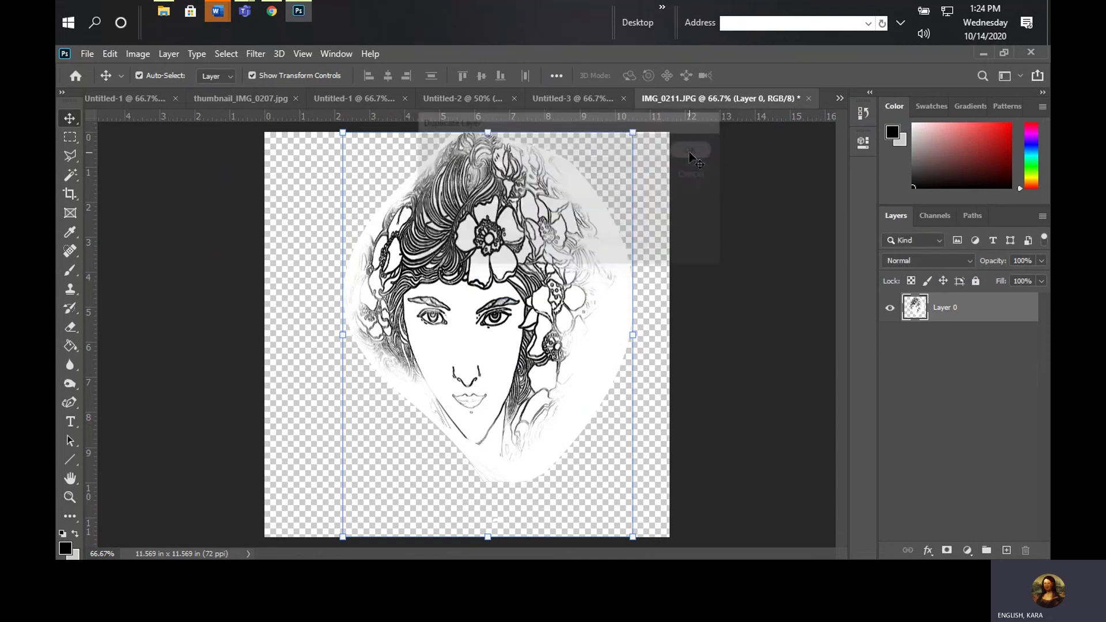
# In the medallion document, set the cut-out line portrait on Layer 1 to the Multiply blend mode.
pyautogui.click(144, 100)
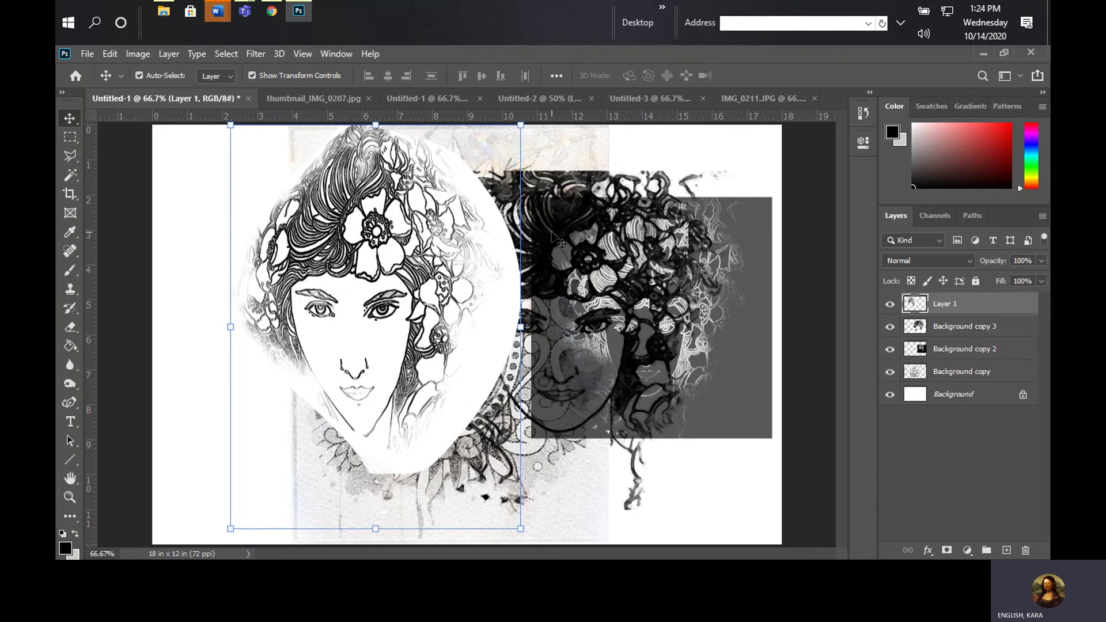
pyautogui.click(958, 261)
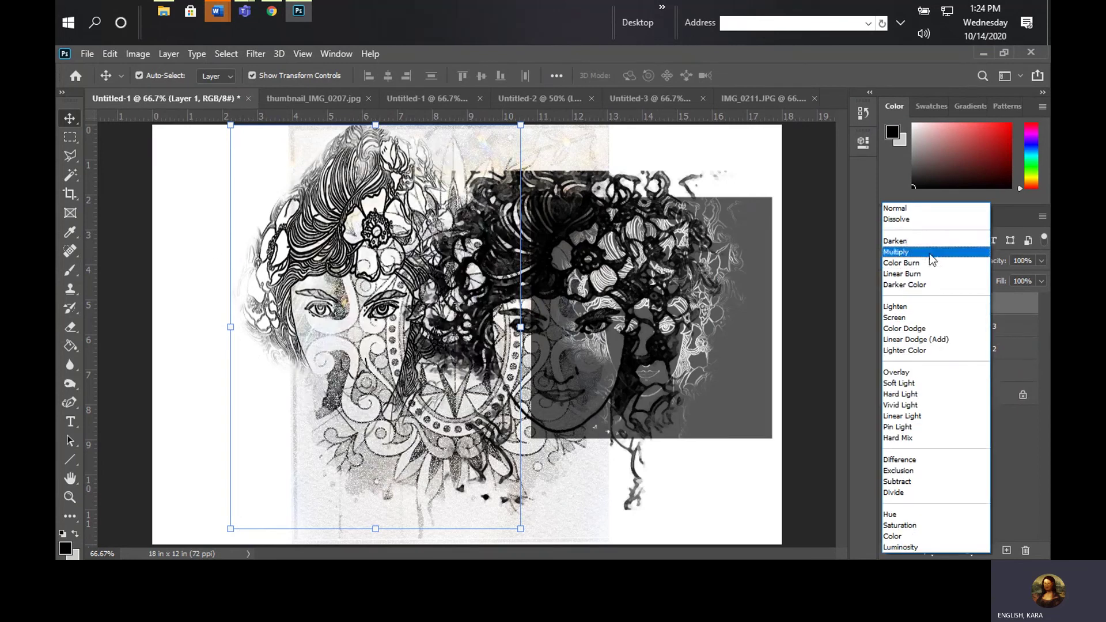
pyautogui.click(930, 254)
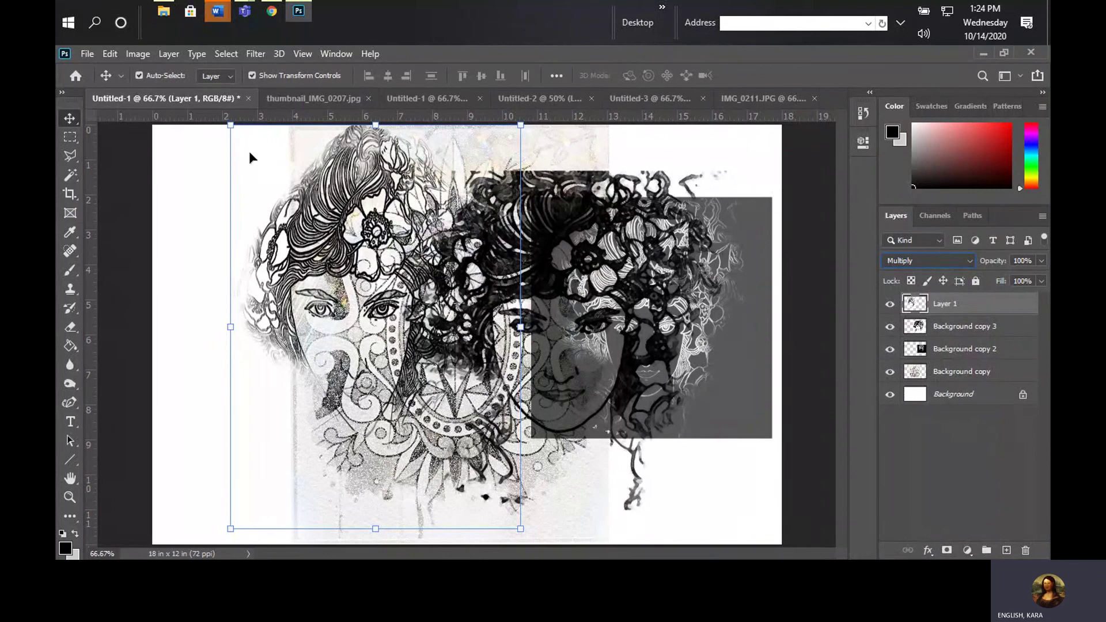
# Try scaling the cut-out line portrait to about 75%, placing it at the medallion's upper left and flipping it horizontally.
pyautogui.moveTo(231, 126); pyautogui.dragTo(302, 225)
pyautogui.moveTo(385, 350); pyautogui.dragTo(333, 348)
pyautogui.moveTo(275, 297); pyautogui.dragTo(292, 262)
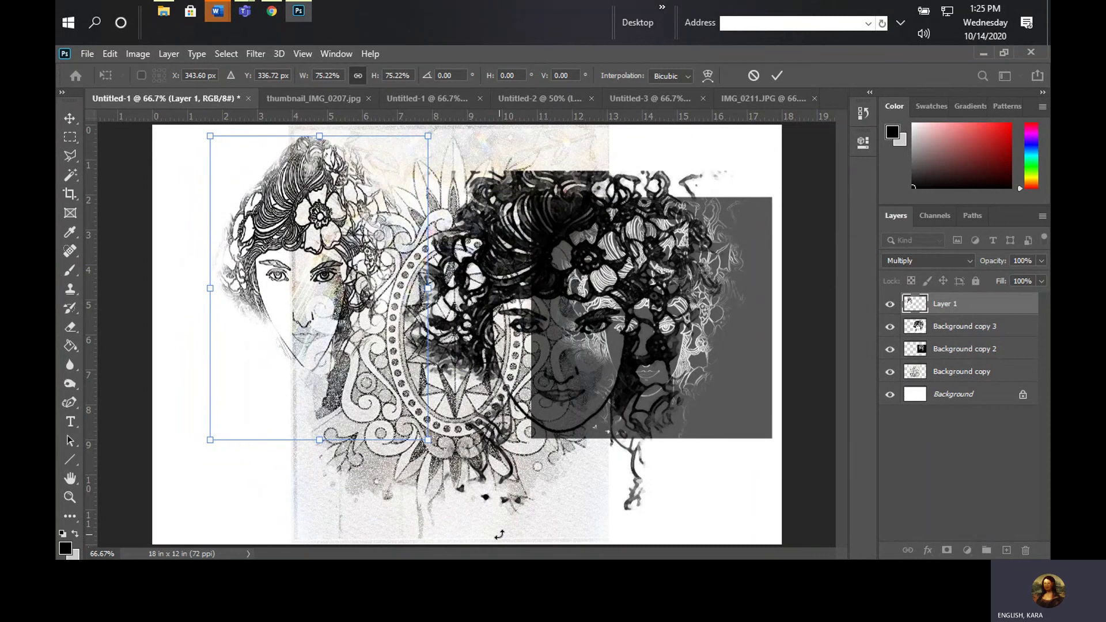
pyautogui.click(113, 56)
pyautogui.moveTo(188, 385)
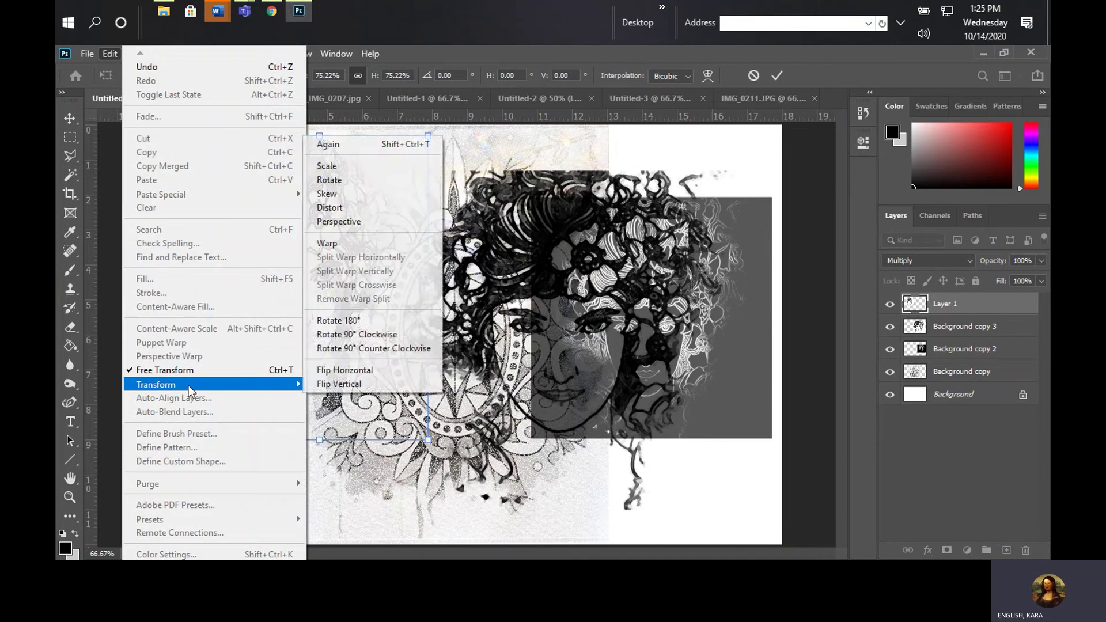
pyautogui.click(399, 366)
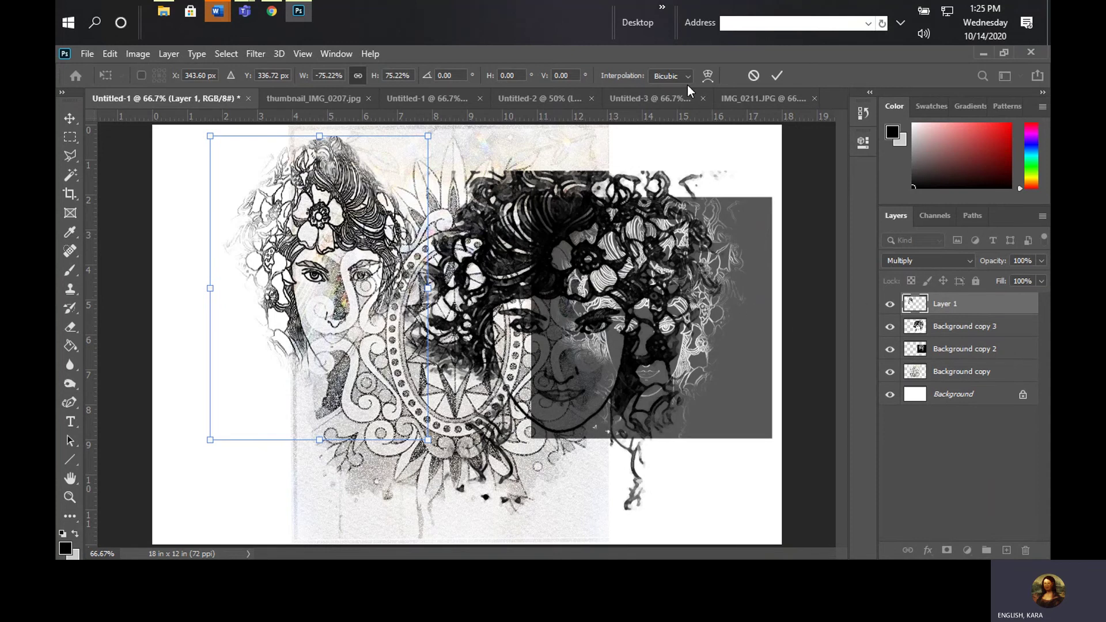
# Close the IMG_0211.JPG document, saving its changes to the Desktop as the Photoshop file IMG_0211.
pyautogui.click(742, 106)
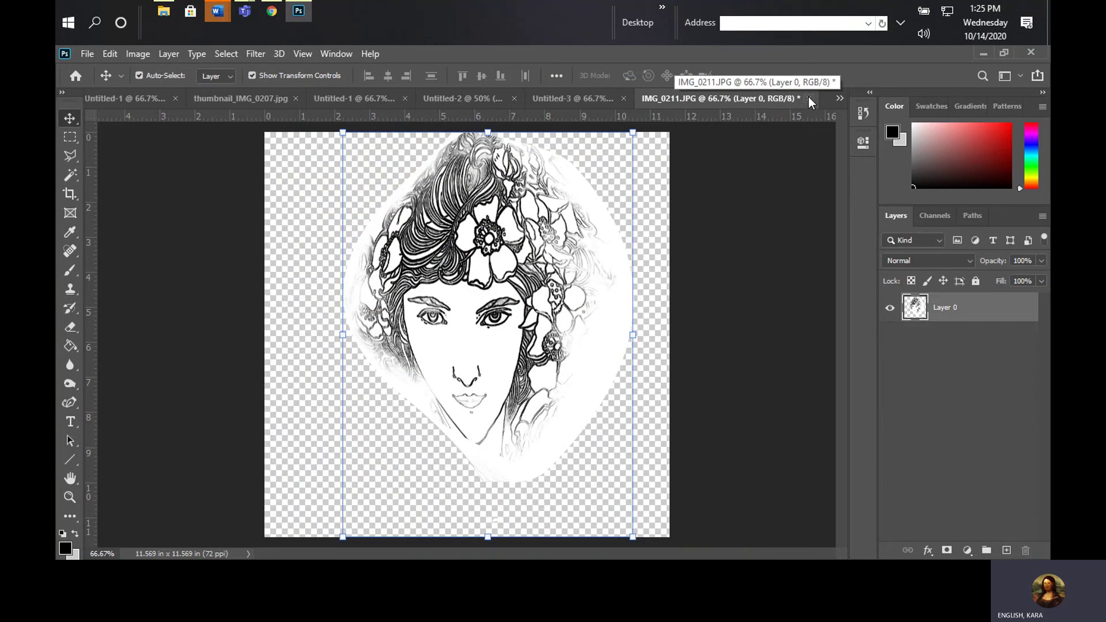
pyautogui.click(809, 98)
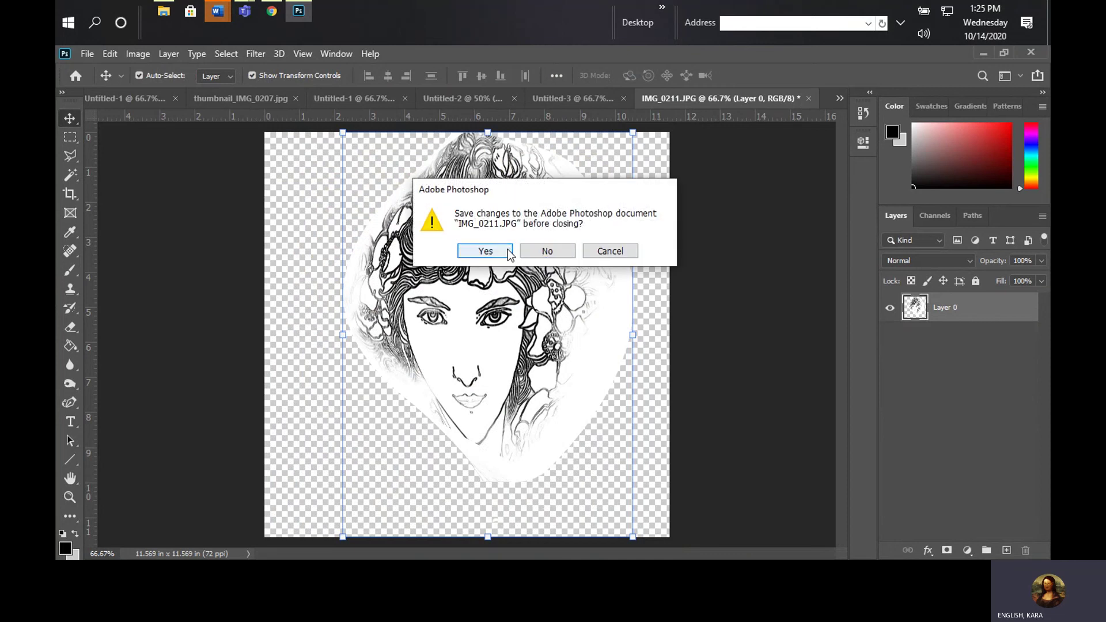
pyautogui.click(485, 251)
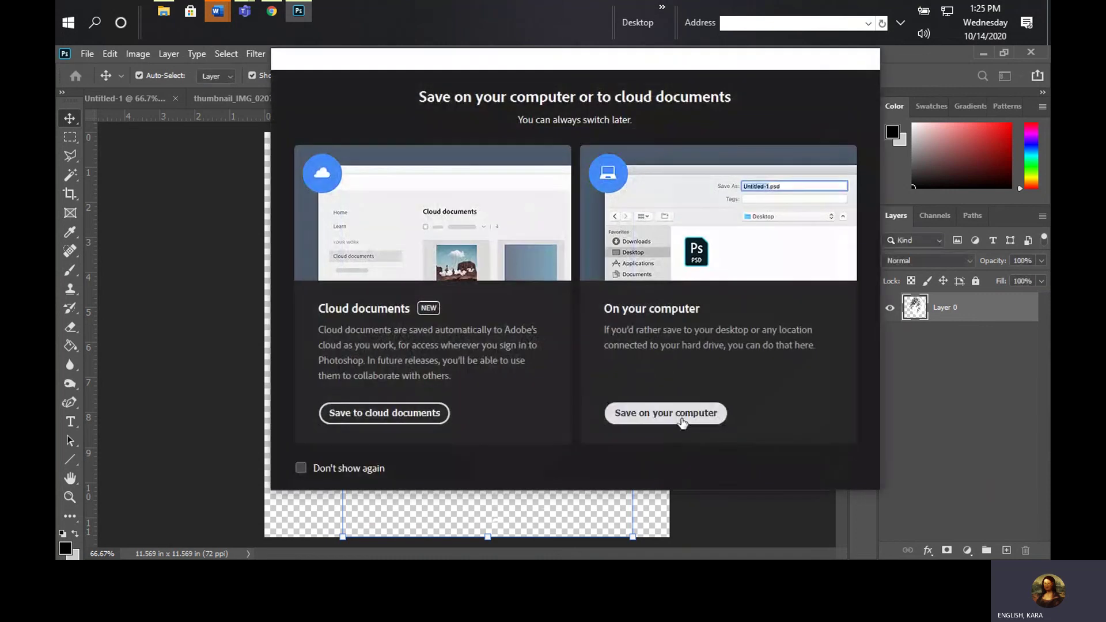
pyautogui.click(680, 412)
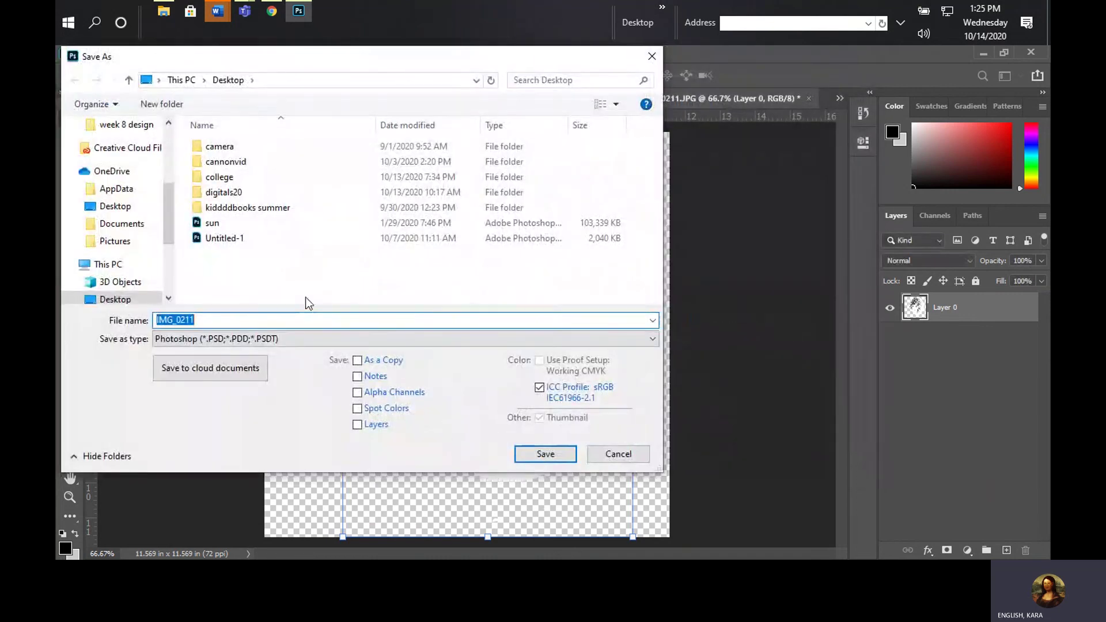
pyautogui.click(536, 455)
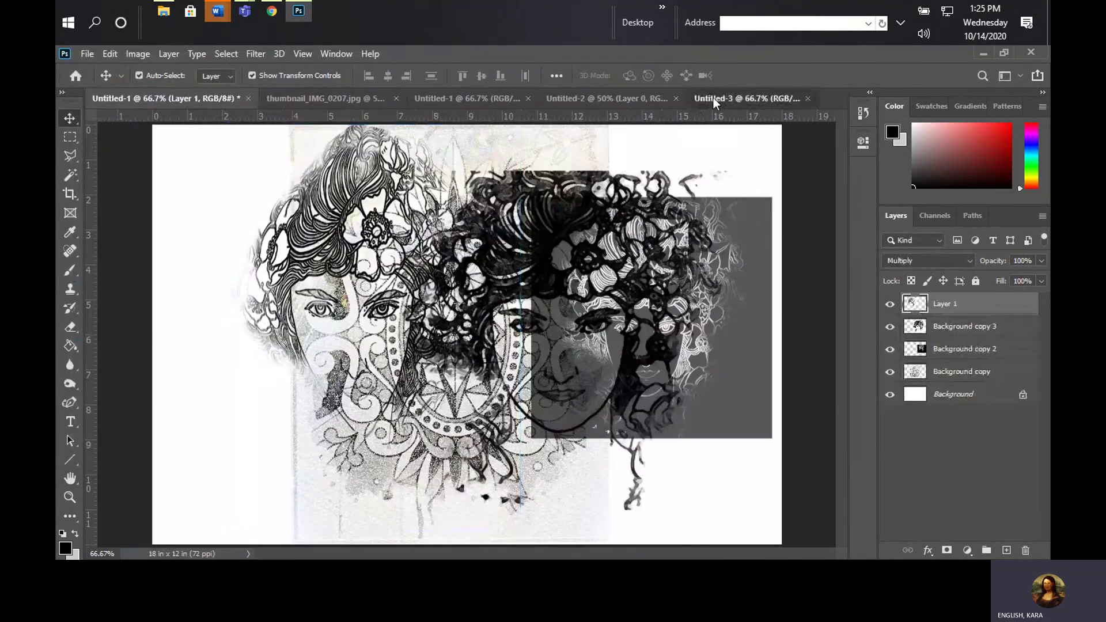
# Save the black-and-white Untitled-3 portrait to the Desktop as a Photoshop file named Untitled-3 and close it.
pyautogui.click(715, 99)
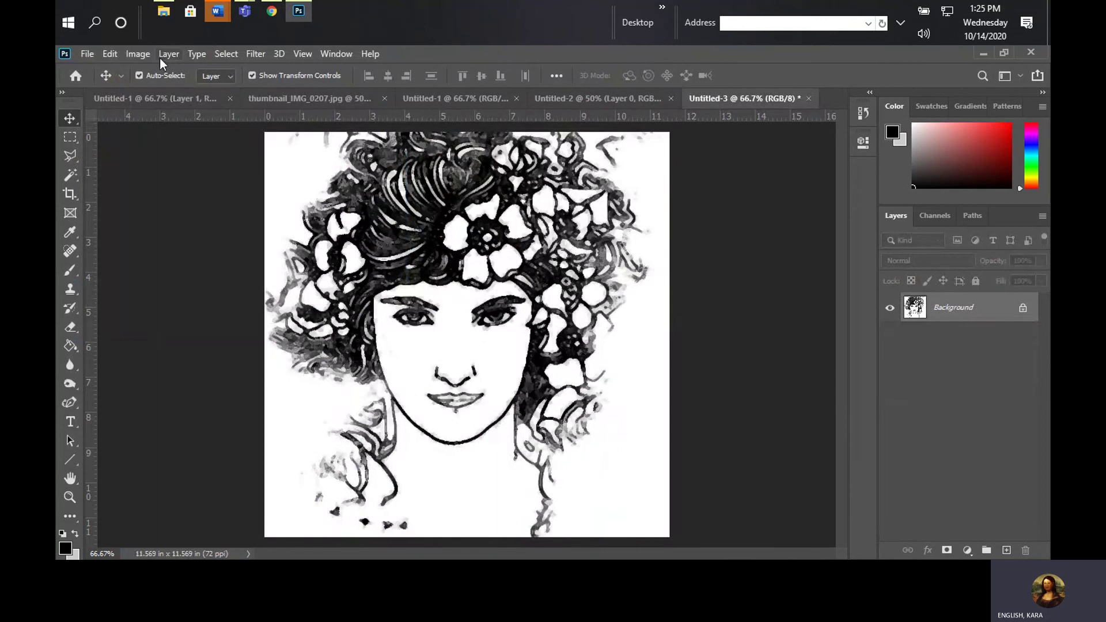
pyautogui.click(92, 55)
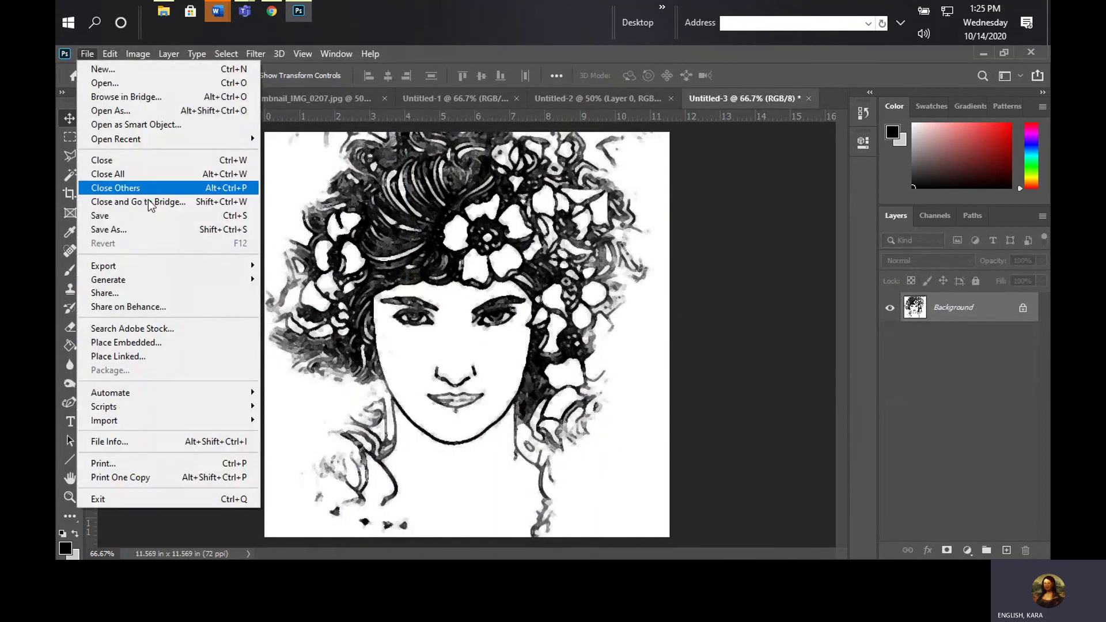
pyautogui.click(150, 231)
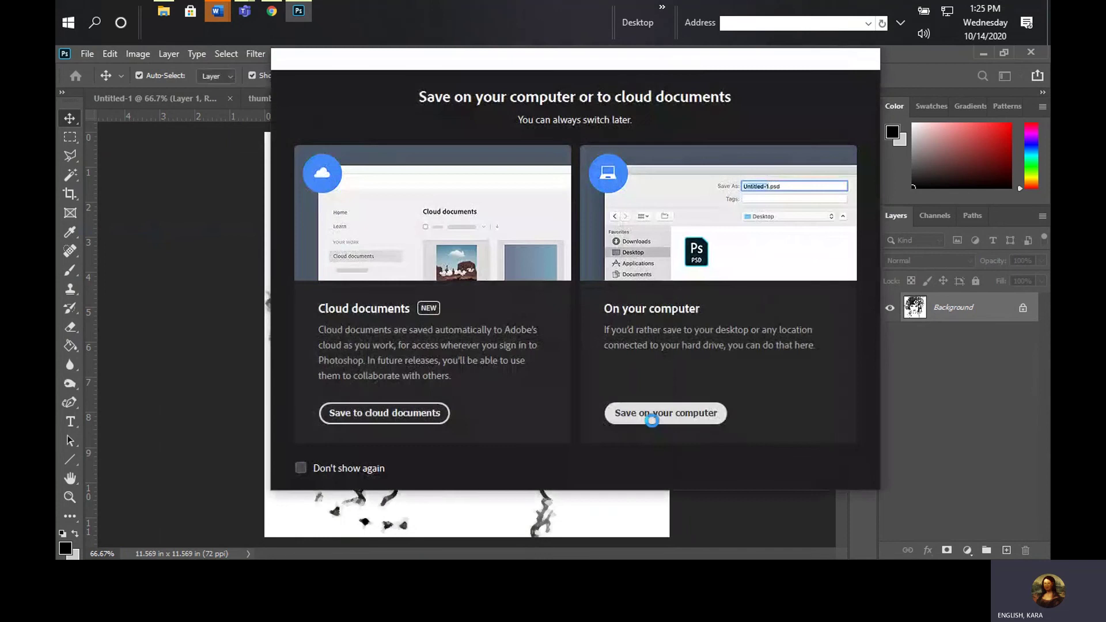
pyautogui.click(652, 420)
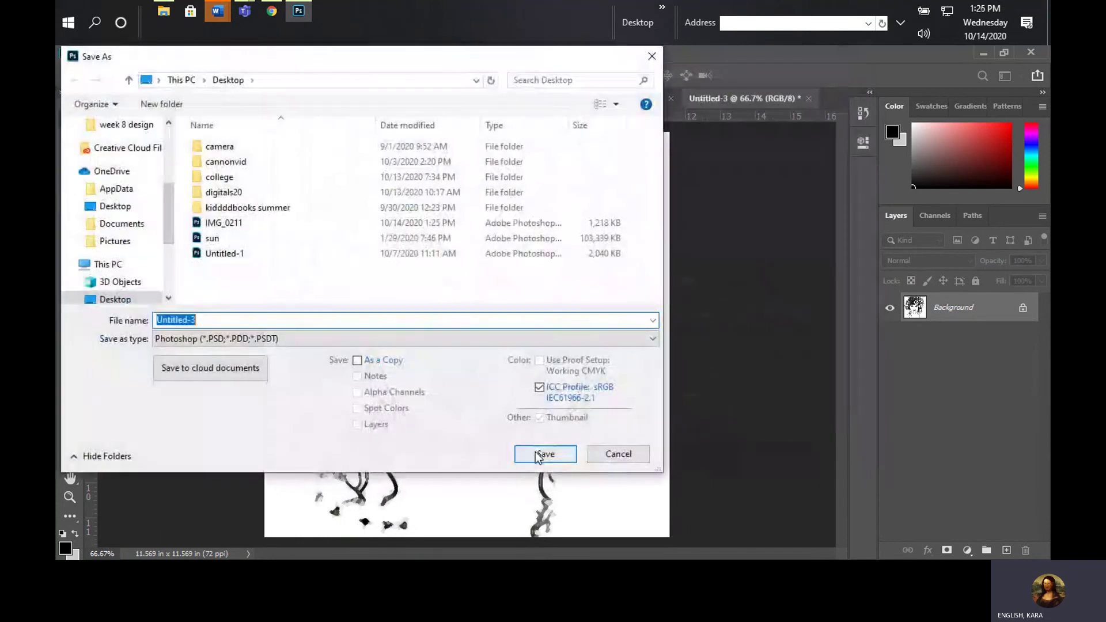
pyautogui.click(539, 453)
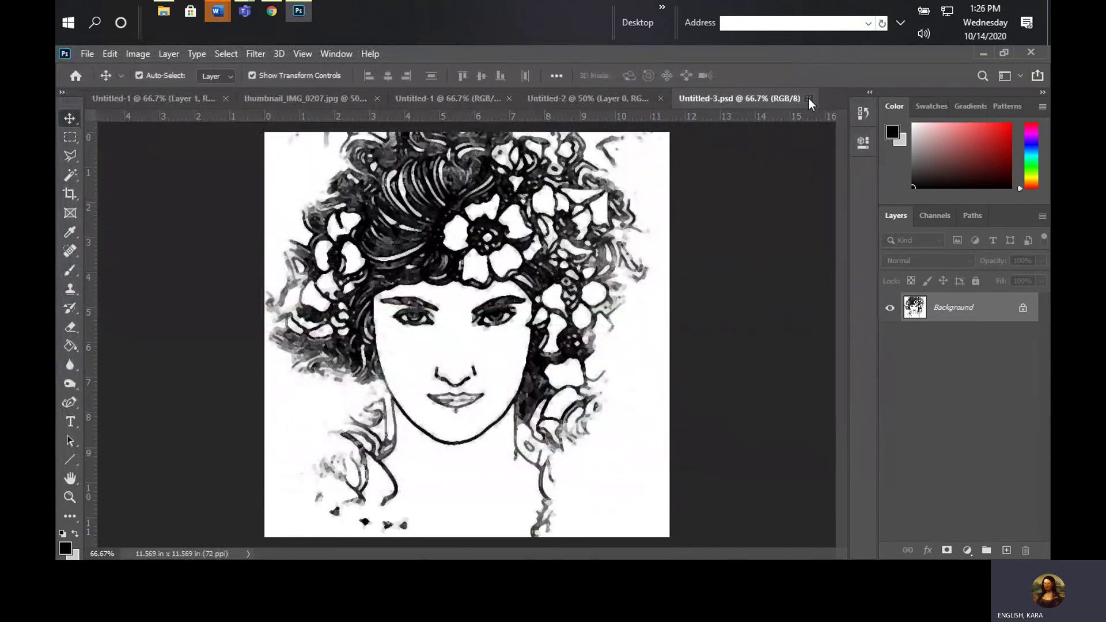
pyautogui.click(808, 97)
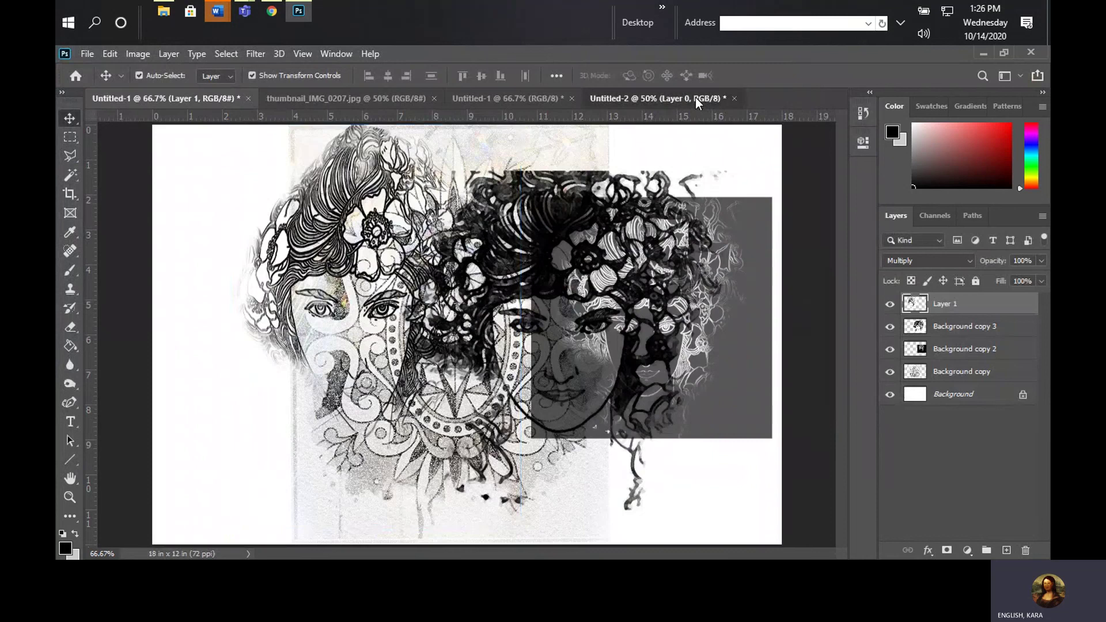
# Switch to the Untitled-2 document with the warped purple portrait and activate the Polygonal Lasso tool.
pyautogui.click(696, 98)
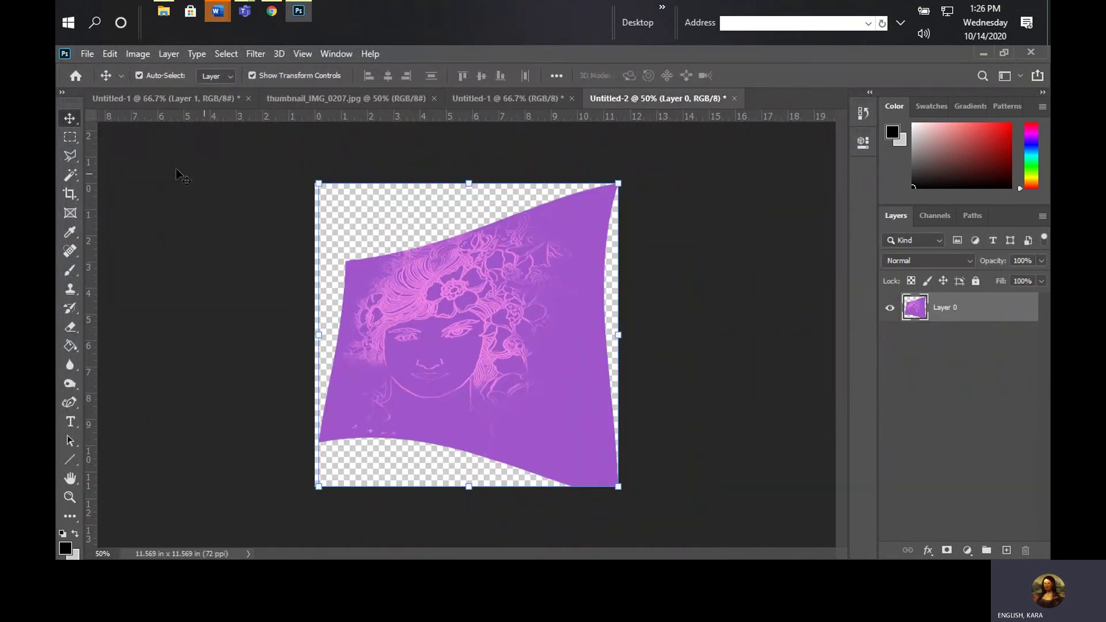
pyautogui.click(66, 156)
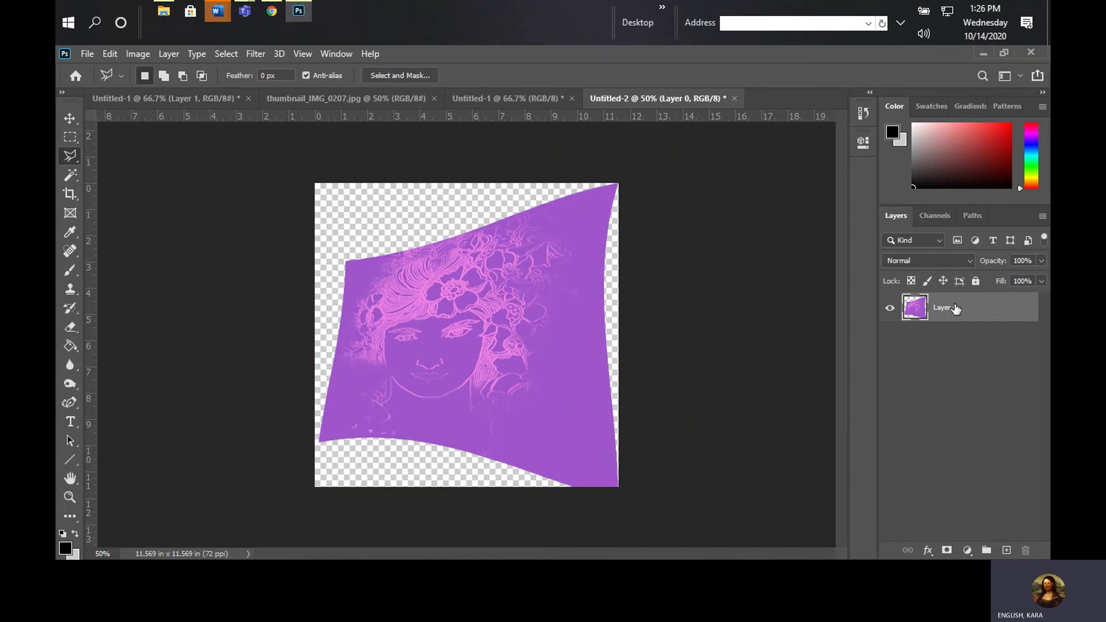
pyautogui.rightClick(918, 309)
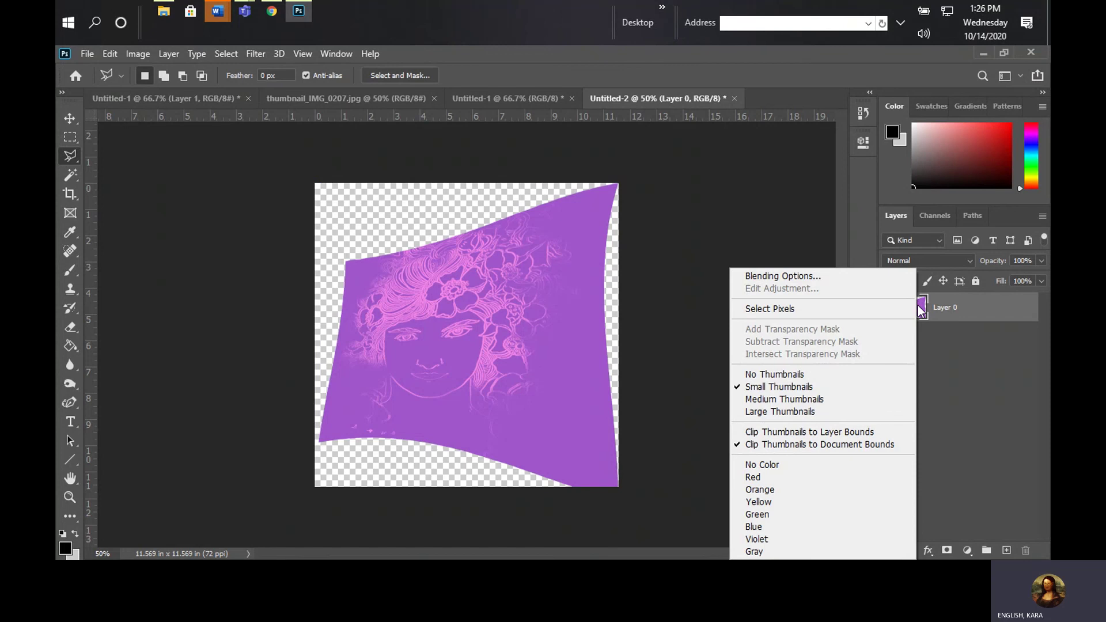
pyautogui.click(924, 311)
pyautogui.rightClick(923, 312)
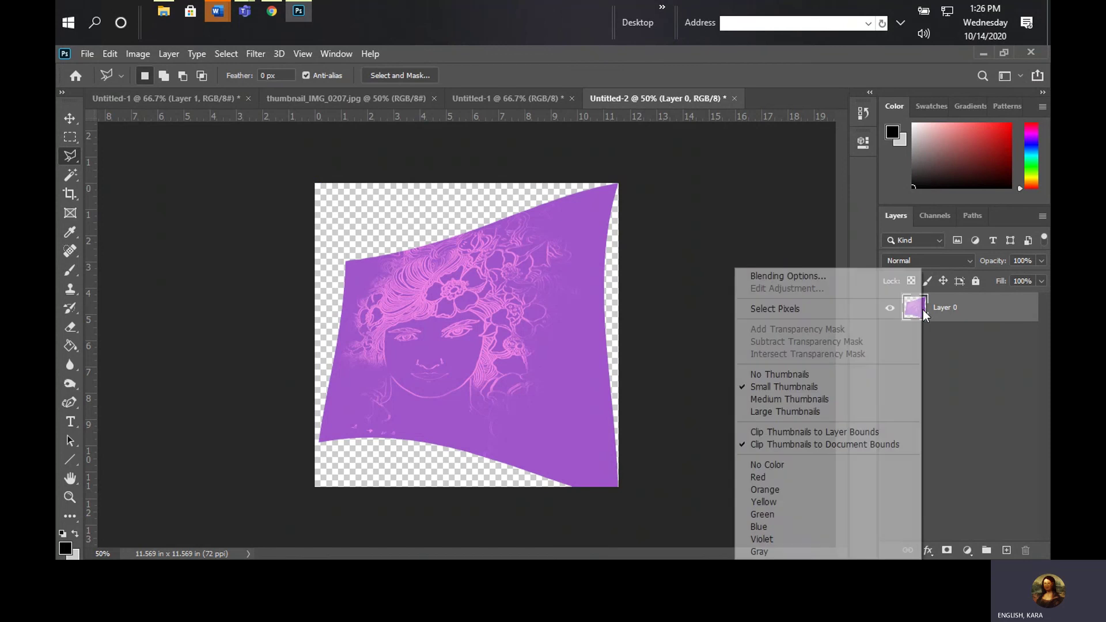
pyautogui.click(952, 310)
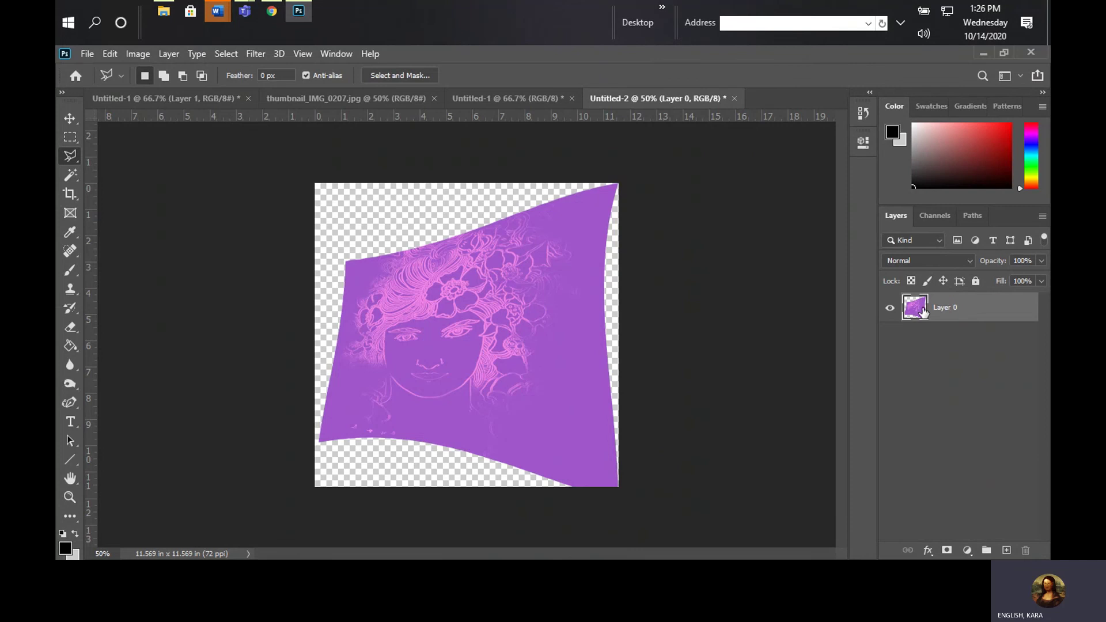
pyautogui.click(945, 383)
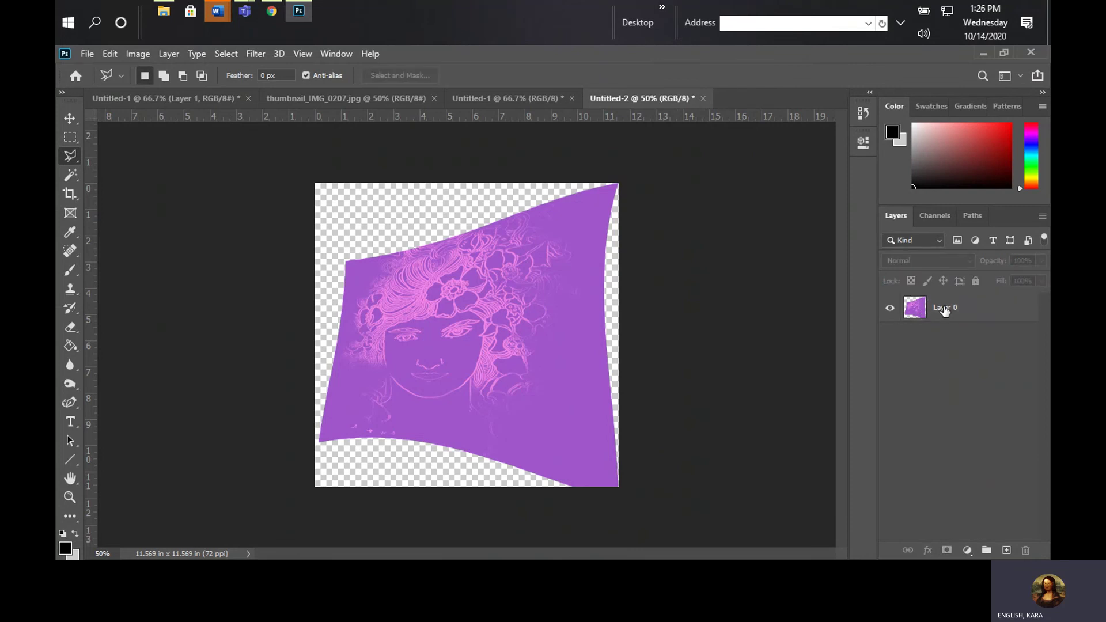
pyautogui.click(945, 311)
pyautogui.rightClick(913, 312)
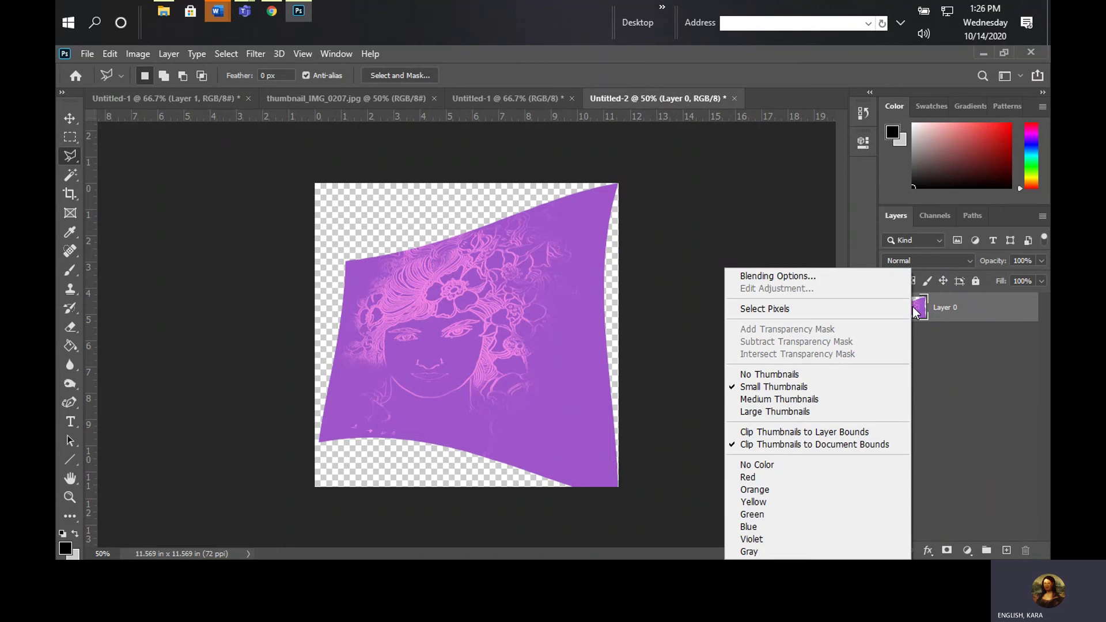
pyautogui.click(1032, 367)
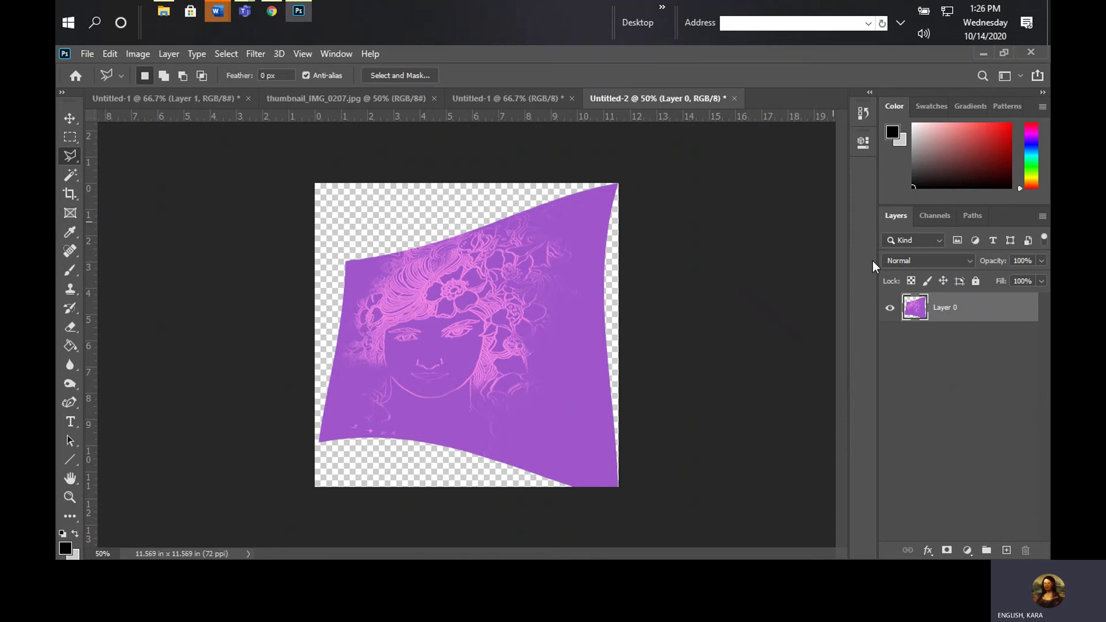
pyautogui.rightClick(922, 309)
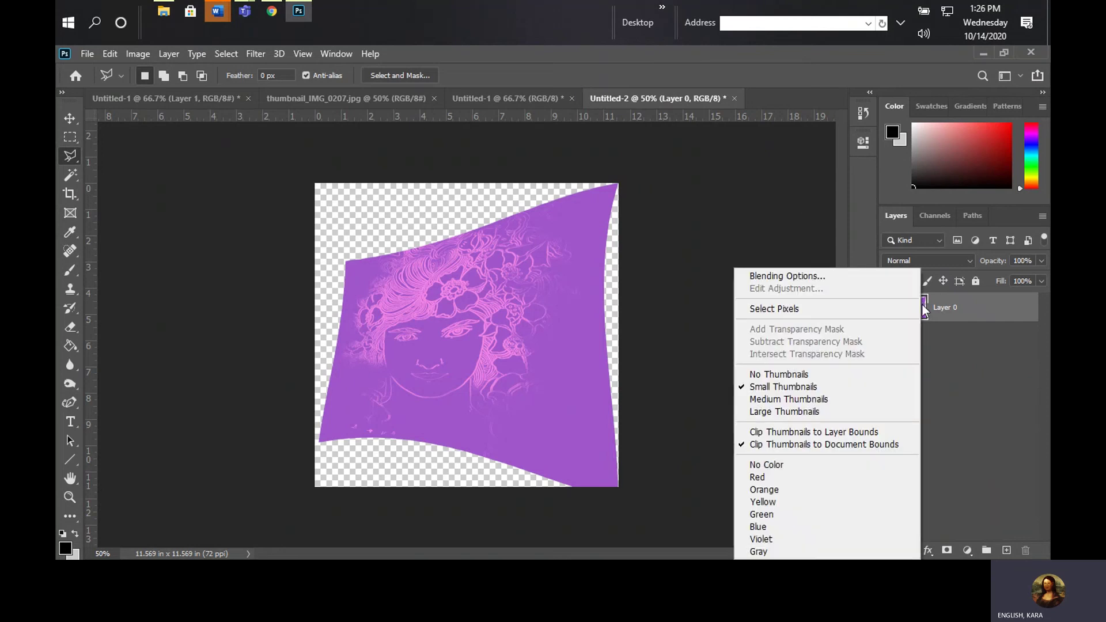
pyautogui.click(950, 307)
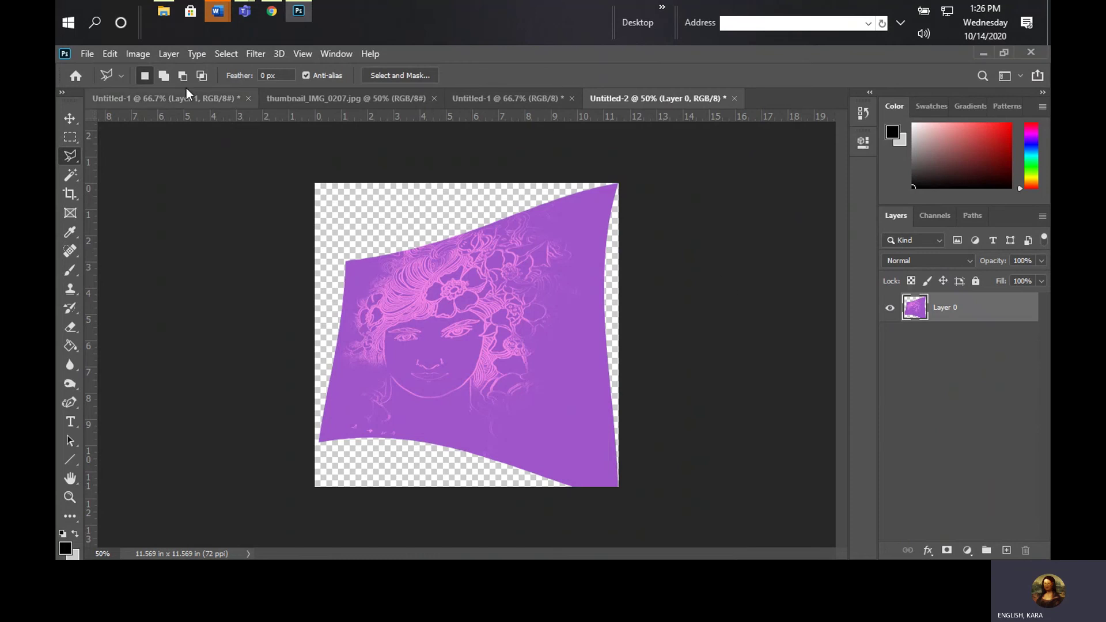
# Copy the entire canvas of the purple portrait and paste it in place into the medallion document.
pyautogui.click(222, 53)
pyautogui.click(228, 69)
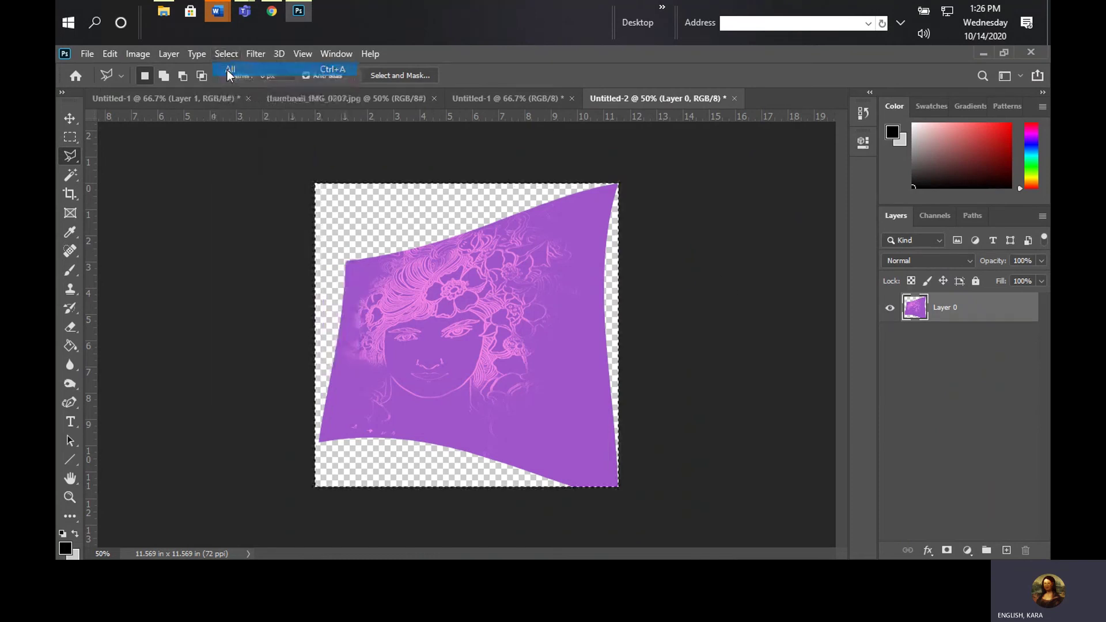
pyautogui.click(113, 54)
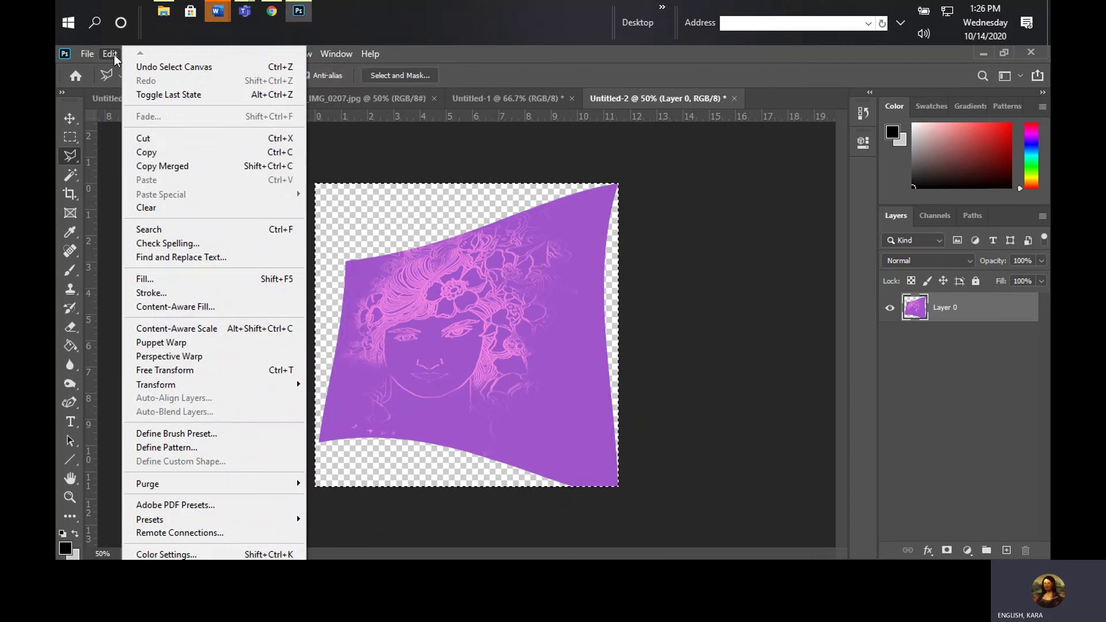
pyautogui.click(144, 153)
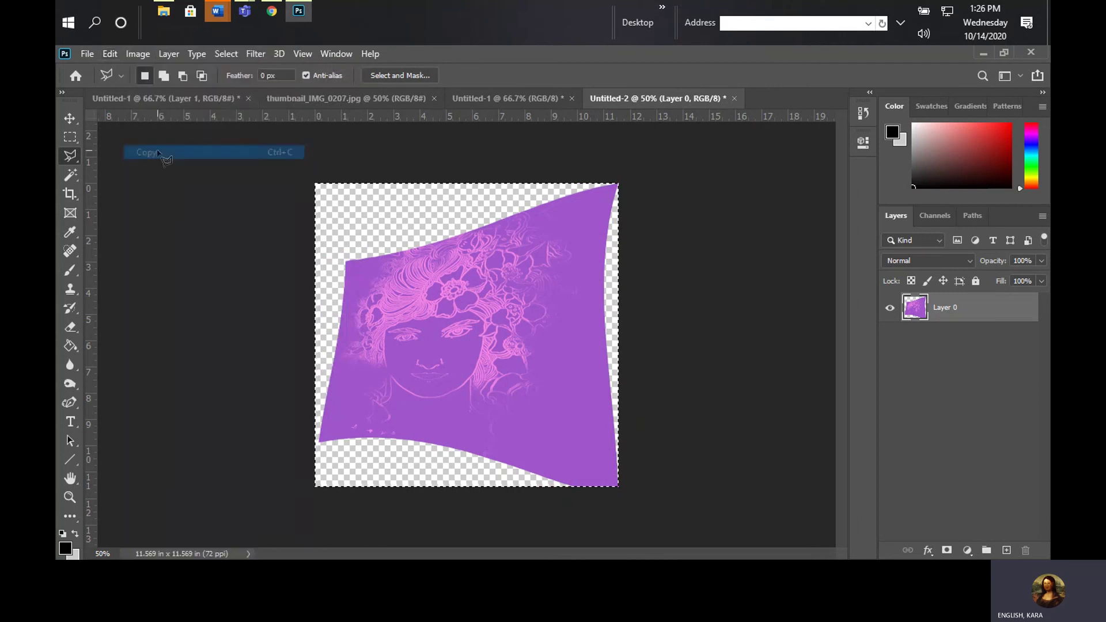
pyautogui.click(160, 99)
pyautogui.click(110, 54)
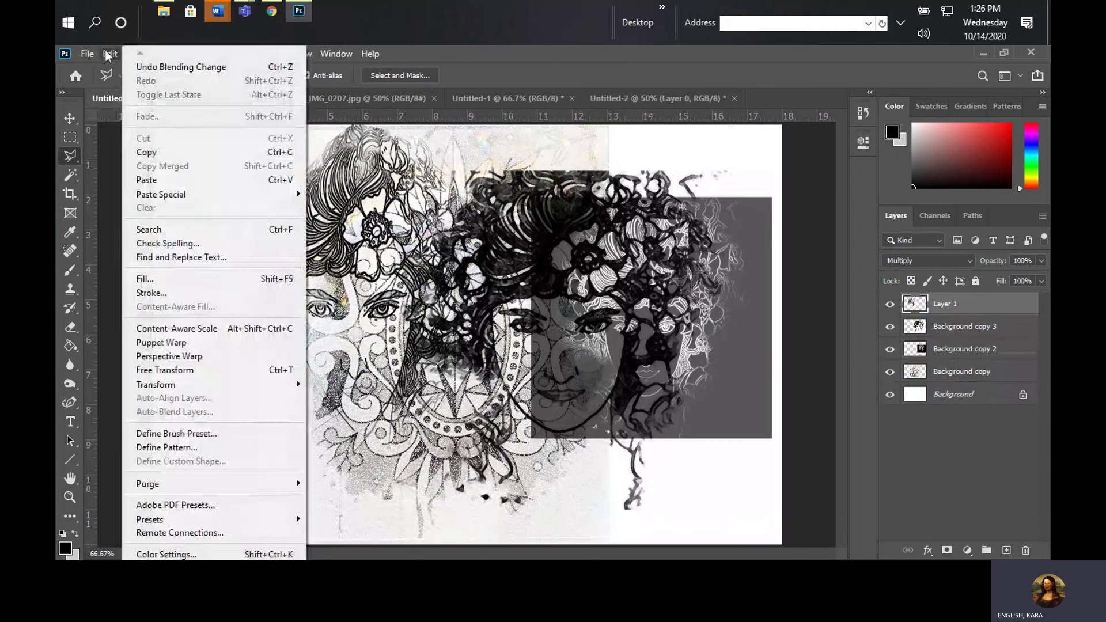
pyautogui.moveTo(173, 194)
pyautogui.click(344, 208)
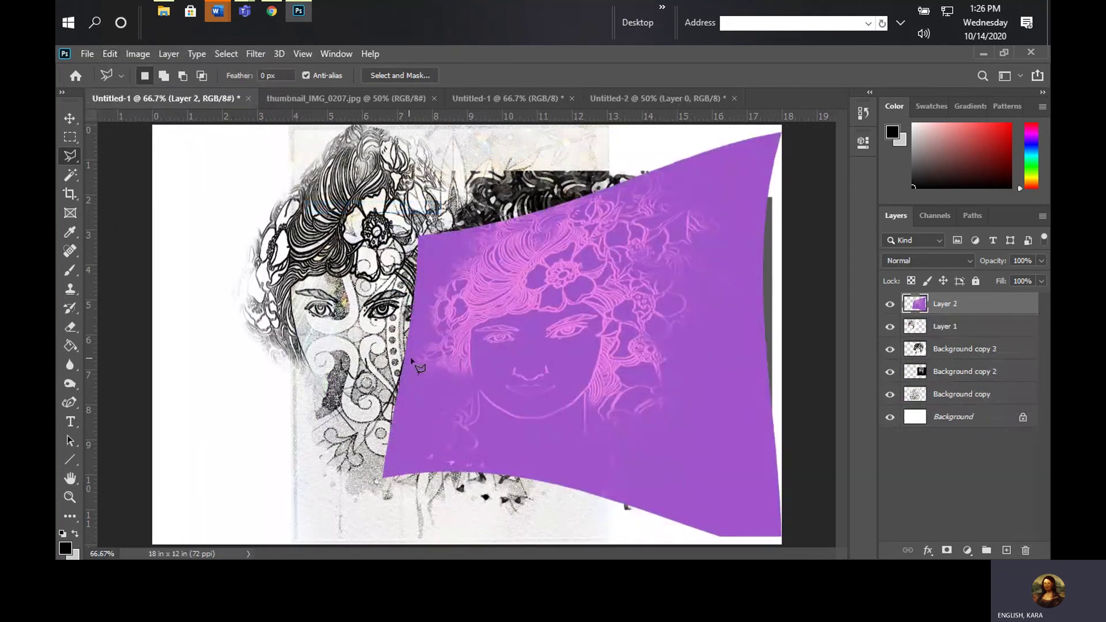
# Flip the pasted purple portrait on Layer 2 horizontally.
pyautogui.click(70, 118)
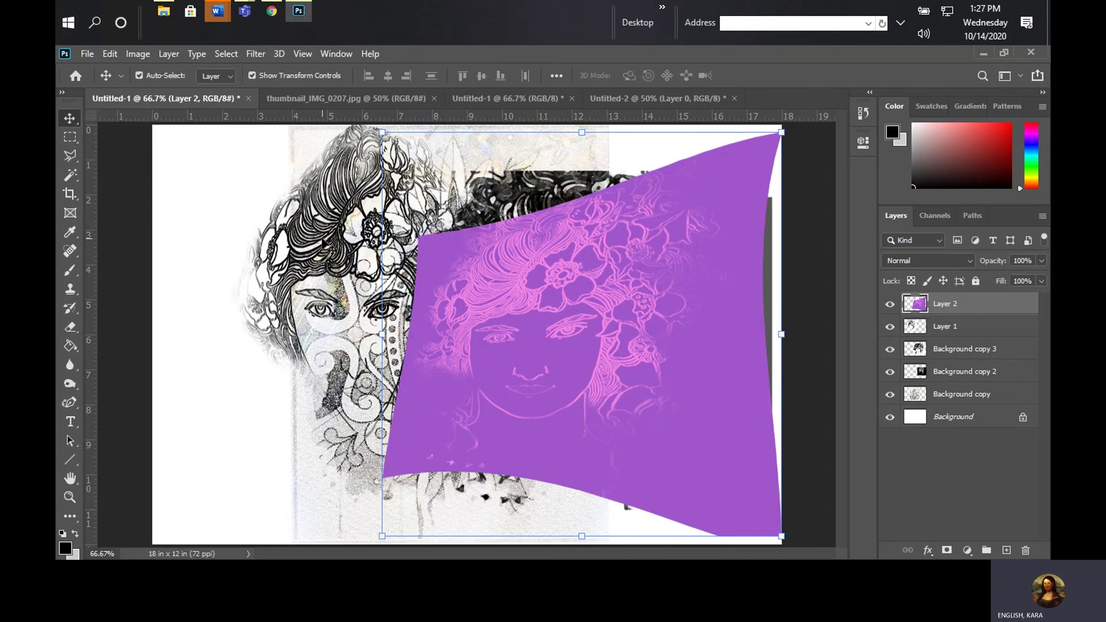
pyautogui.click(110, 53)
pyautogui.moveTo(173, 384)
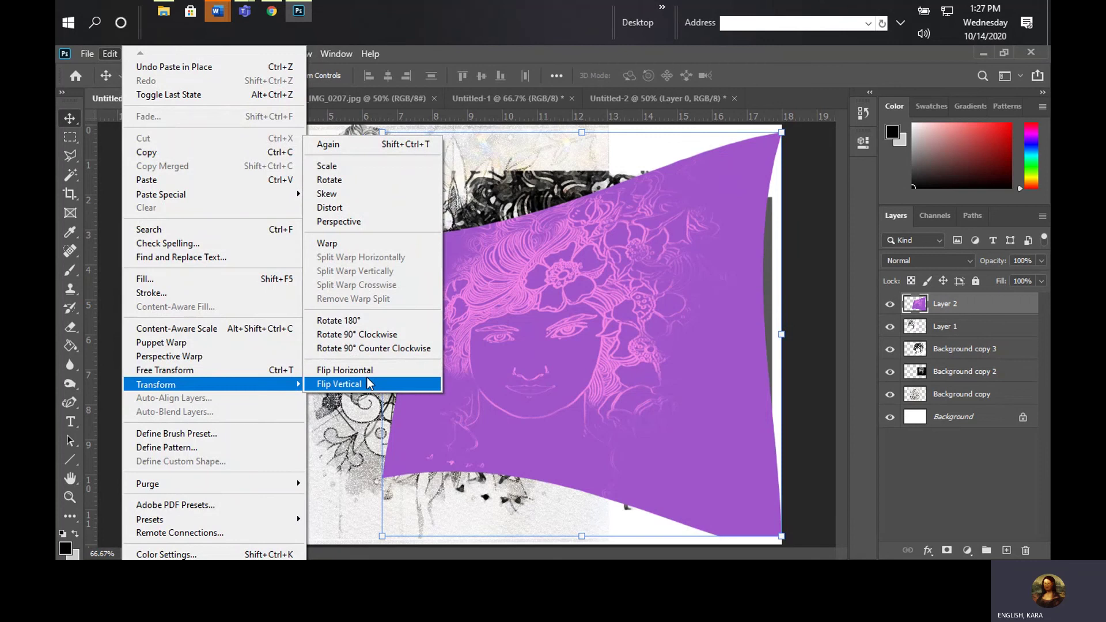
pyautogui.click(369, 370)
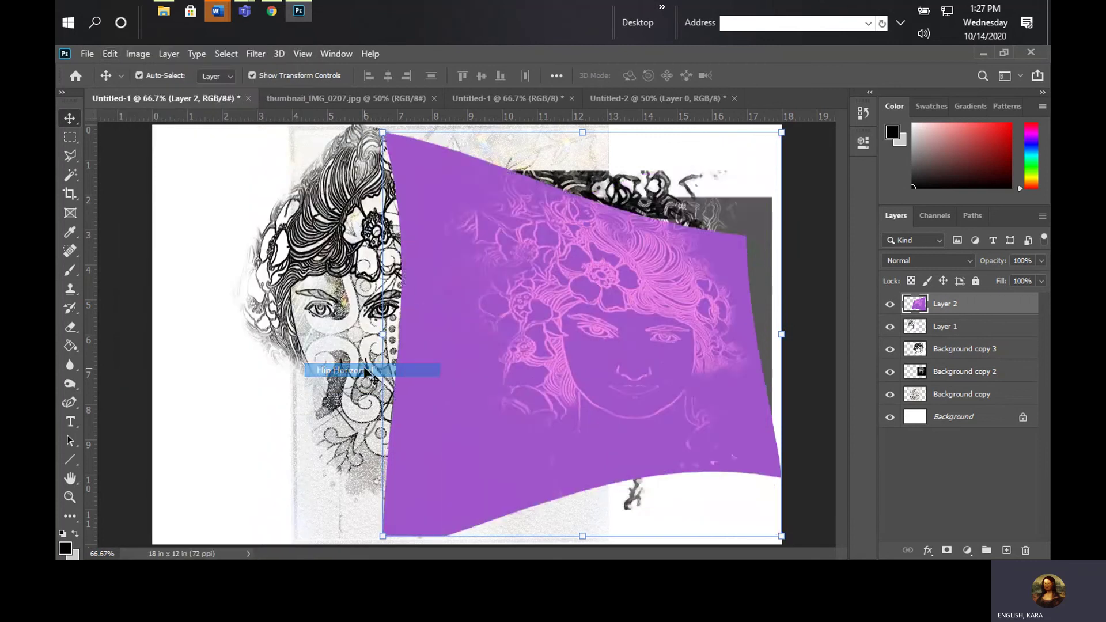
# Scale the purple portrait proportionally to about 65% and place it at the canvas's left edge, partly beyond it.
pyautogui.click(110, 54)
pyautogui.click(144, 370)
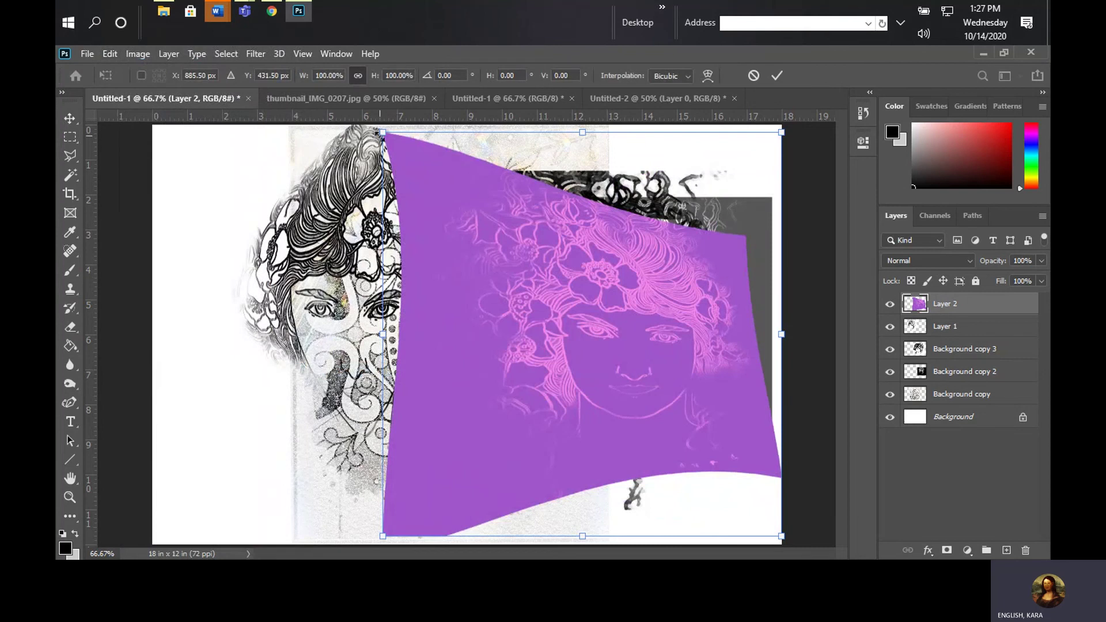
pyautogui.moveTo(380, 132); pyautogui.dragTo(522, 273)
pyautogui.moveTo(562, 377); pyautogui.dragTo(154, 308)
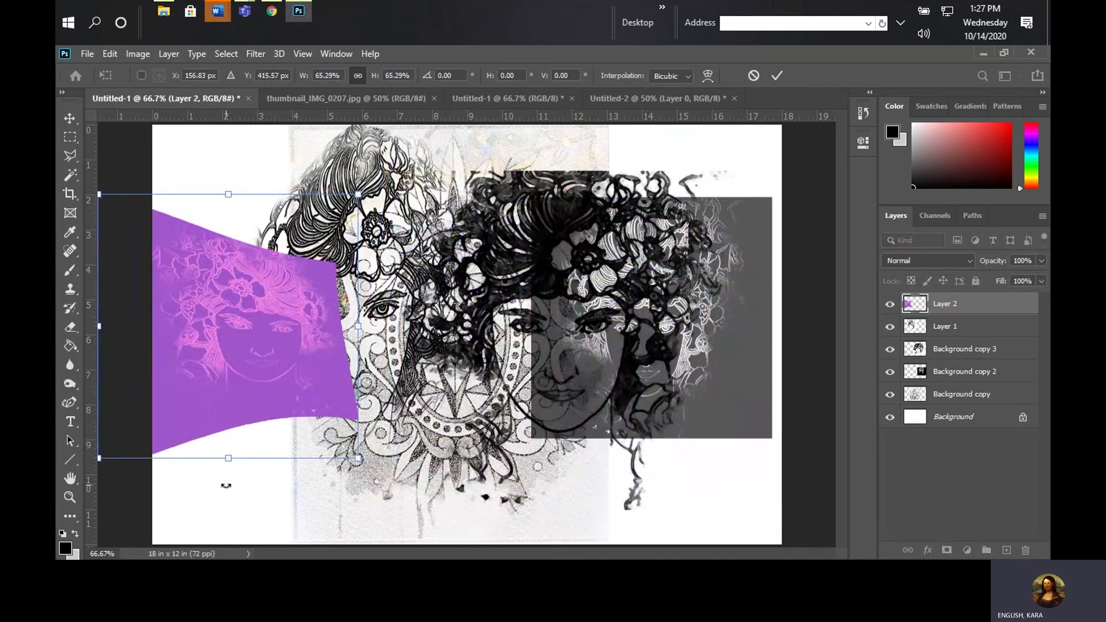
pyautogui.click(61, 215)
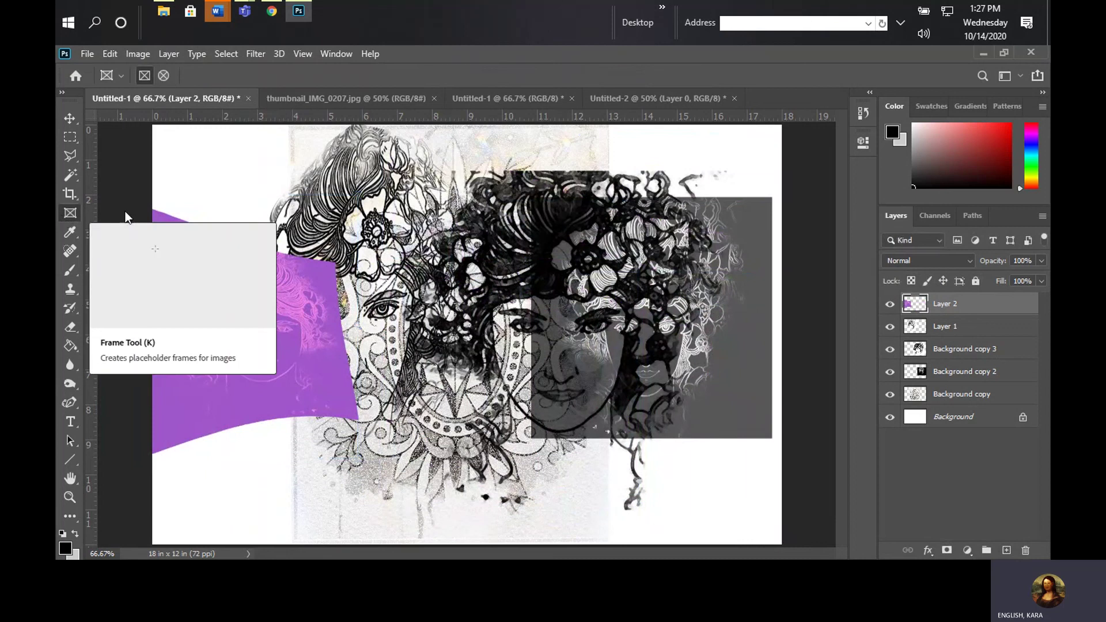
# Keep Layer 2 in Normal blend mode, set its opacity to 83%, and shift the purple portrait slightly down and right.
pyautogui.click(955, 260)
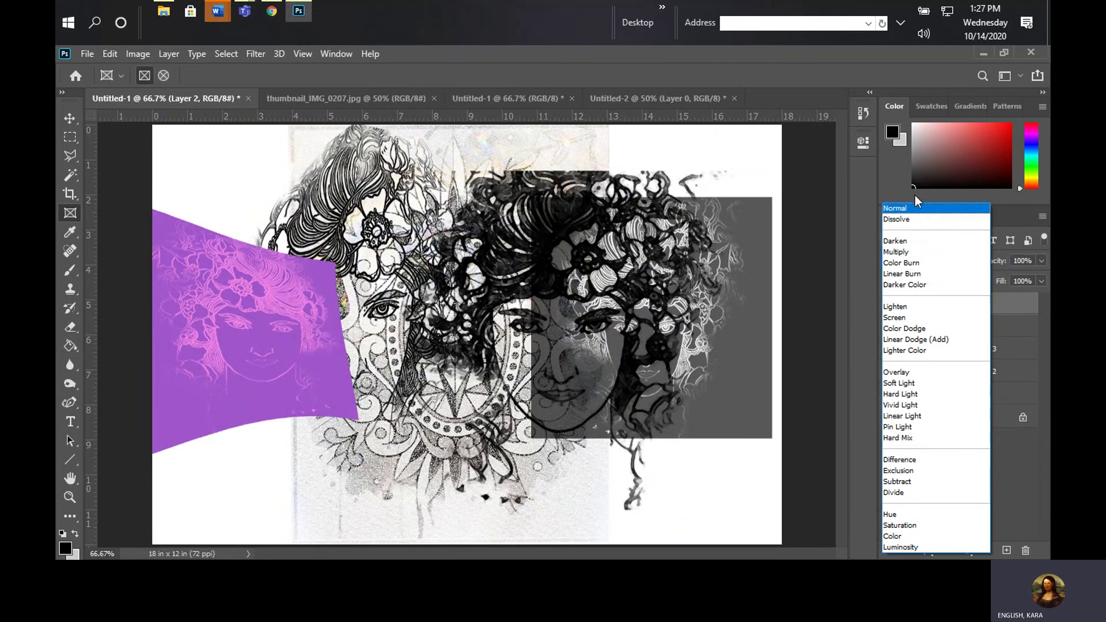
pyautogui.click(916, 210)
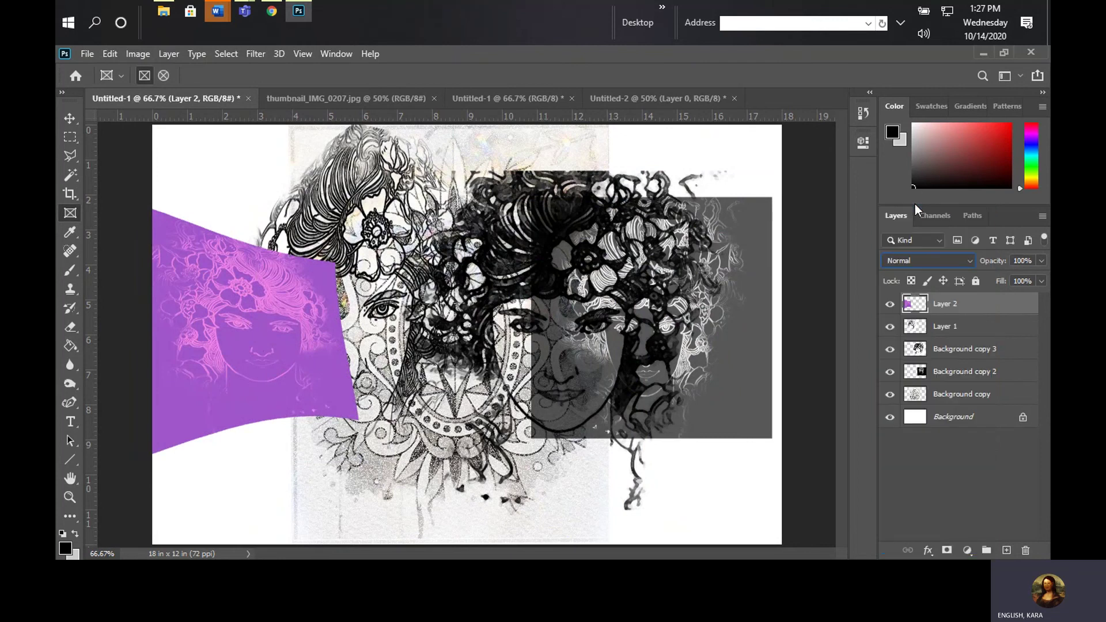
pyautogui.click(1040, 261)
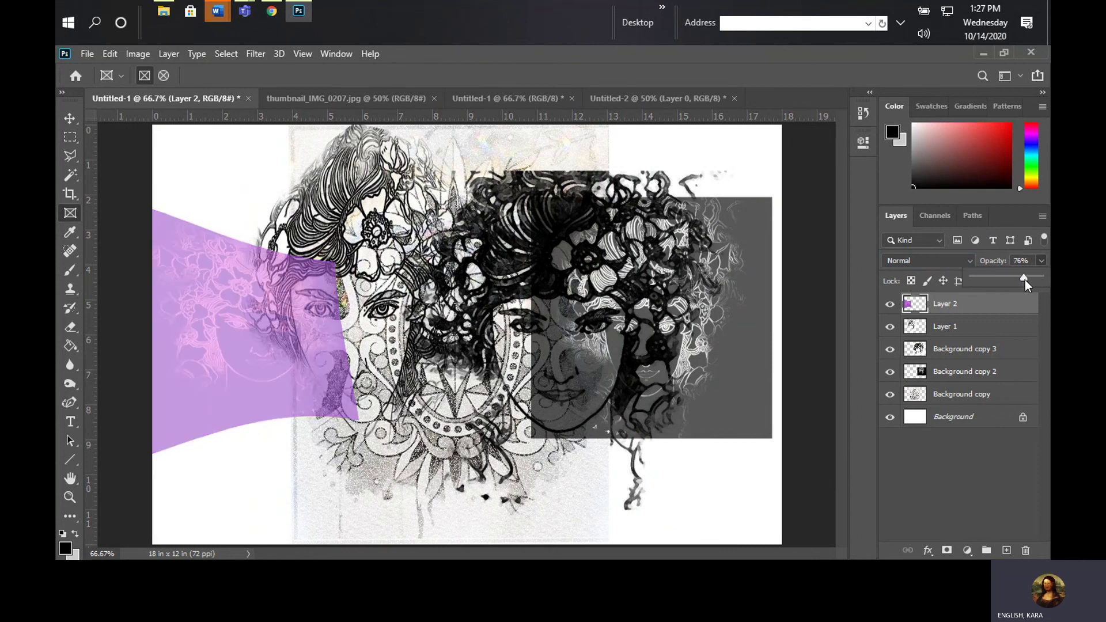
pyautogui.moveTo(1028, 279); pyautogui.dragTo(1029, 279)
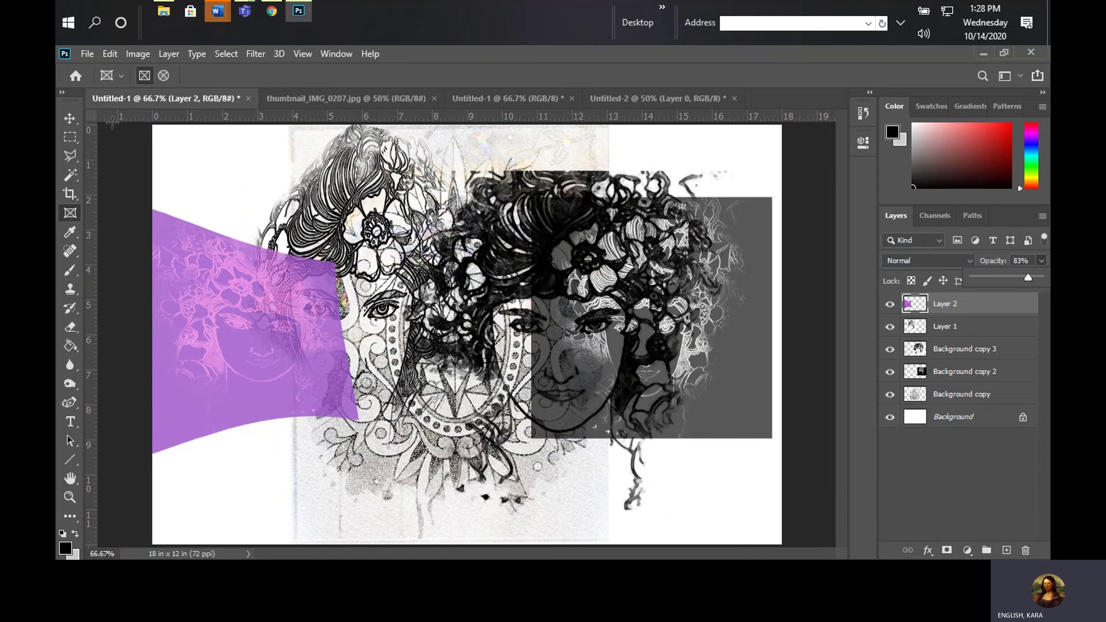
pyautogui.click(71, 120)
pyautogui.moveTo(209, 306); pyautogui.dragTo(246, 354)
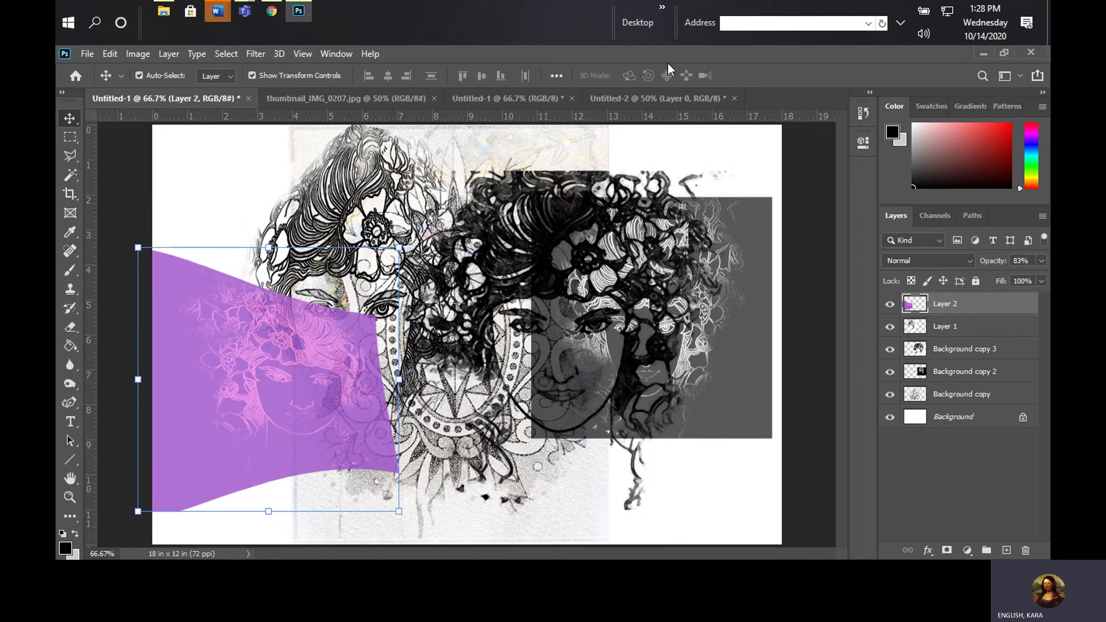
# Check the other open portrait documents and bring the coloured portrait thumbnail_IMG_0207.jpg to the front.
pyautogui.click(645, 98)
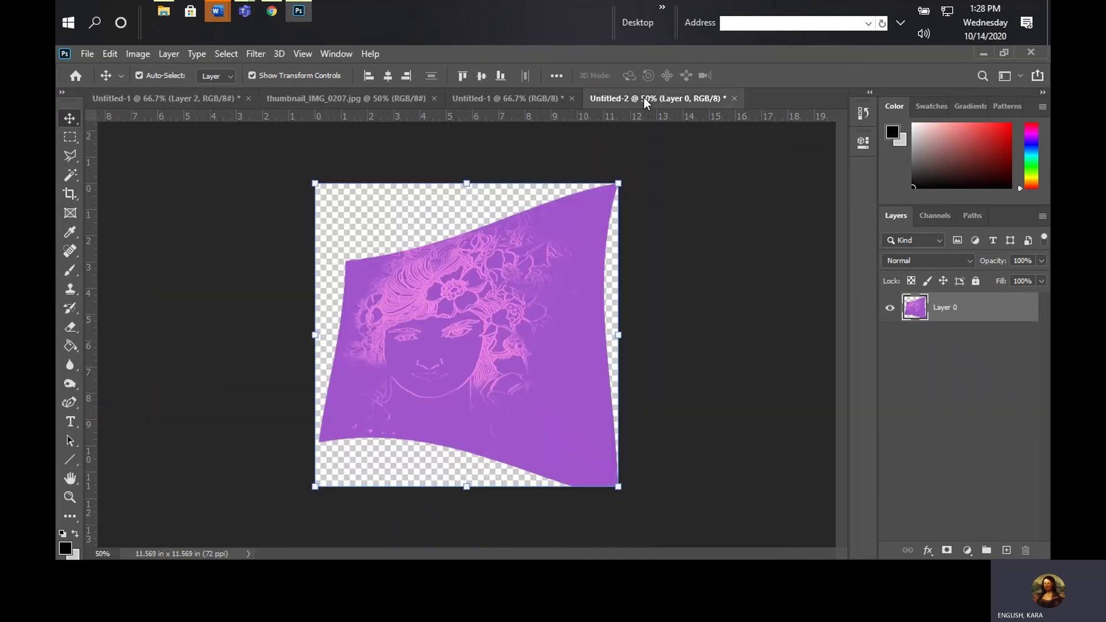
pyautogui.click(482, 99)
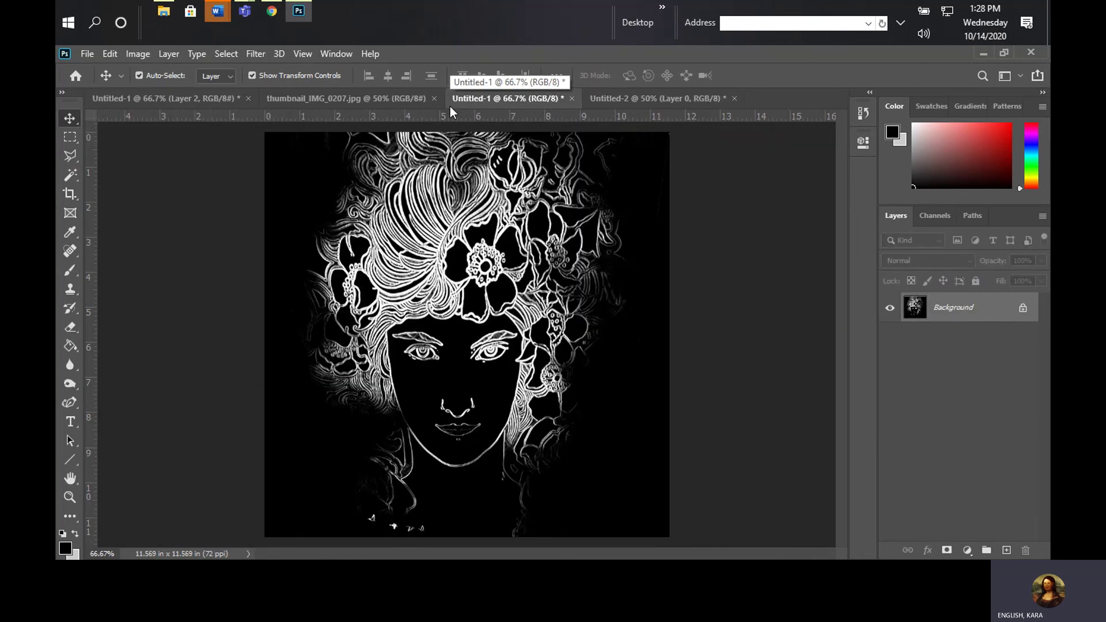
pyautogui.click(379, 98)
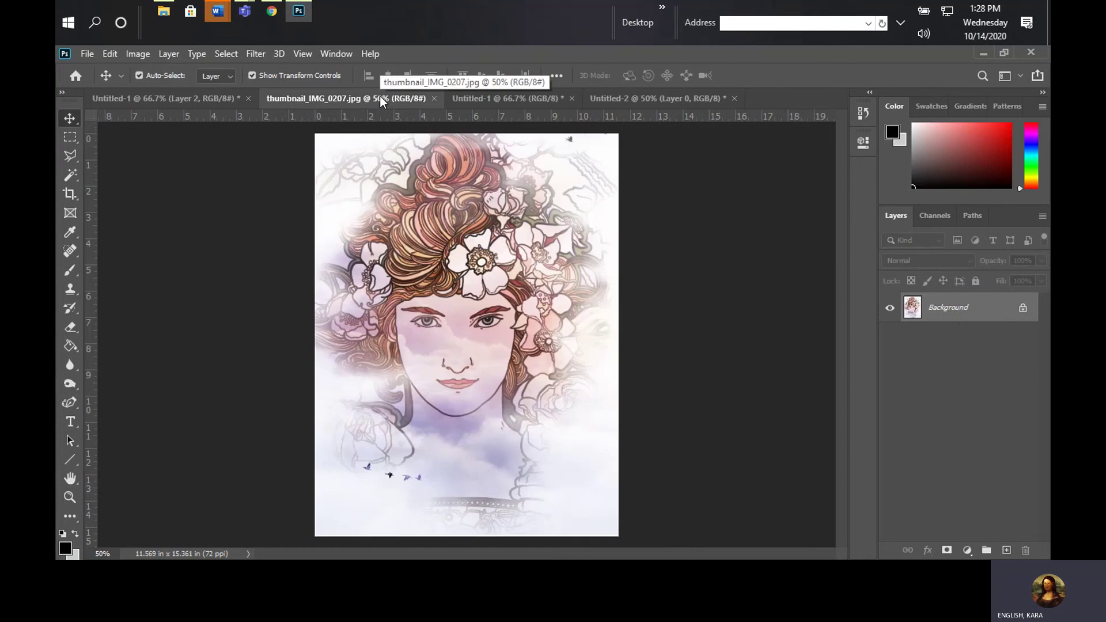
pyautogui.rightClick(952, 321)
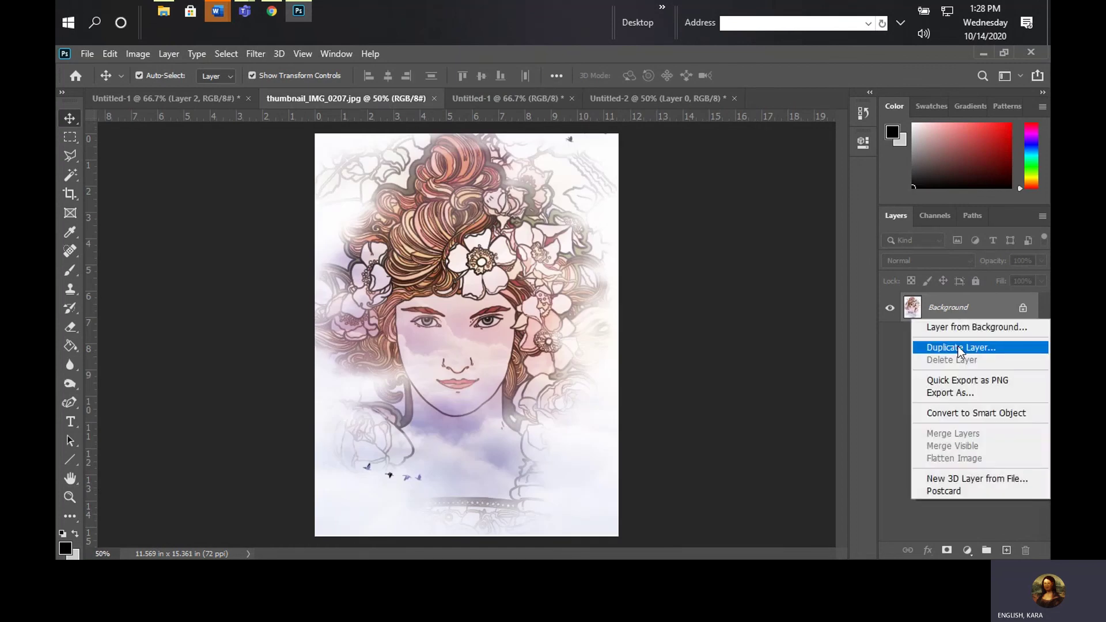
pyautogui.click(959, 348)
pyautogui.click(694, 150)
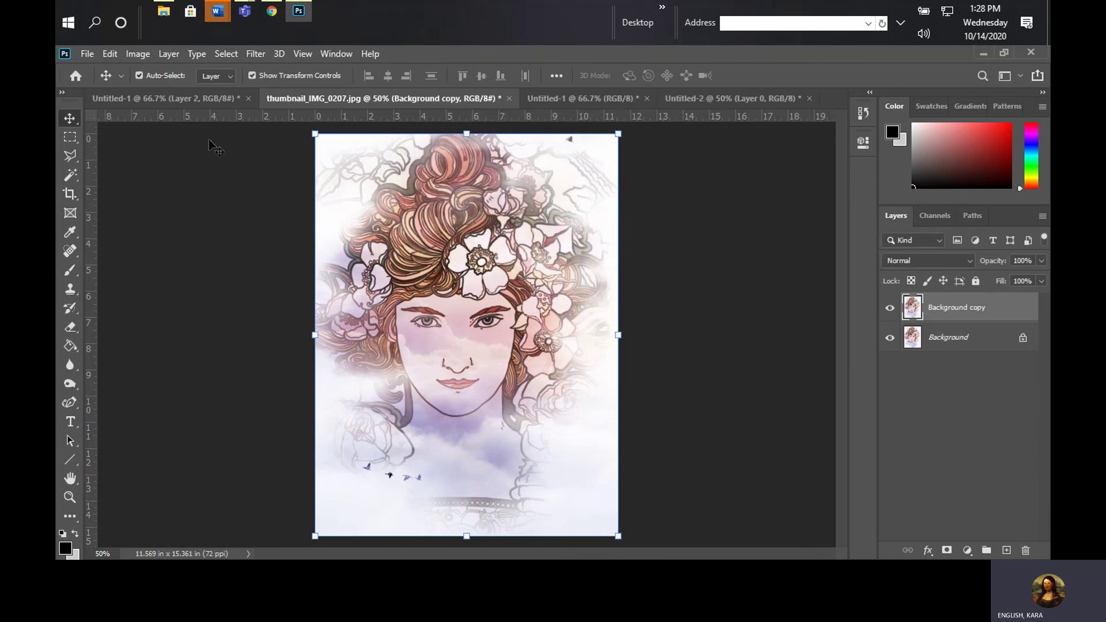
pyautogui.click(110, 54)
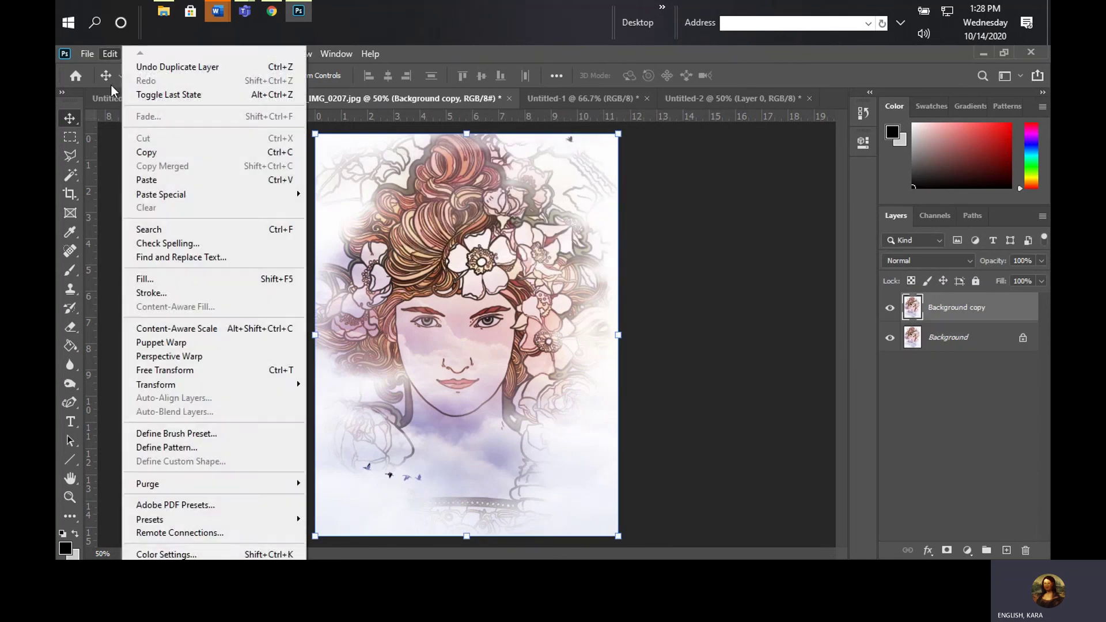
pyautogui.click(137, 71)
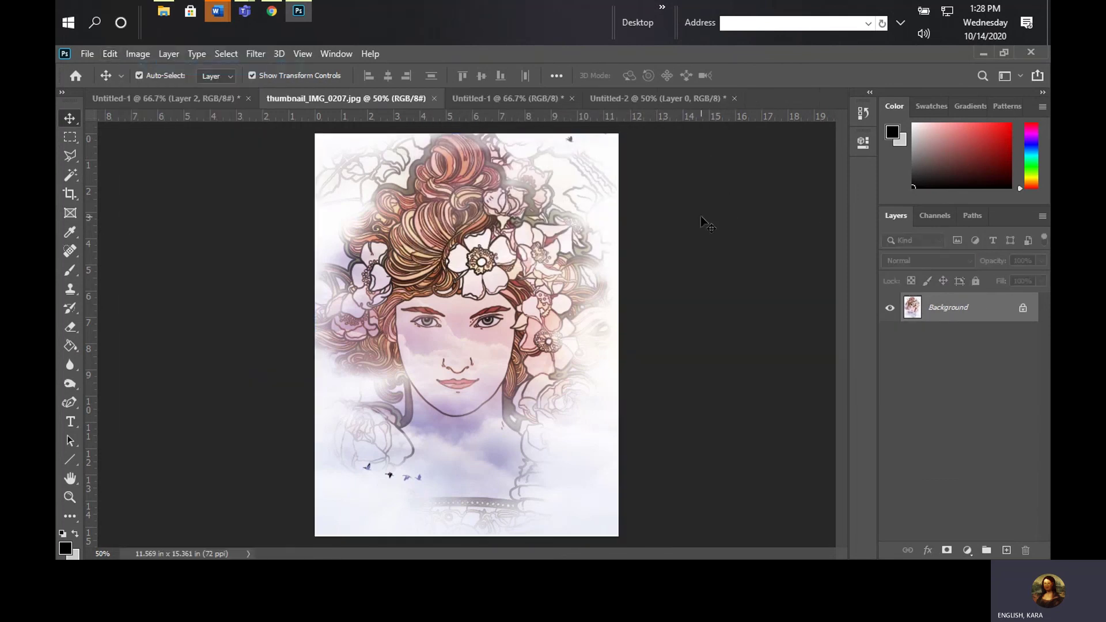
# Duplicate the coloured portrait's Background layer into the Untitled-1 collage and shift the copy right, towards the middle of the canvas.
pyautogui.rightClick(942, 299)
pyautogui.click(954, 329)
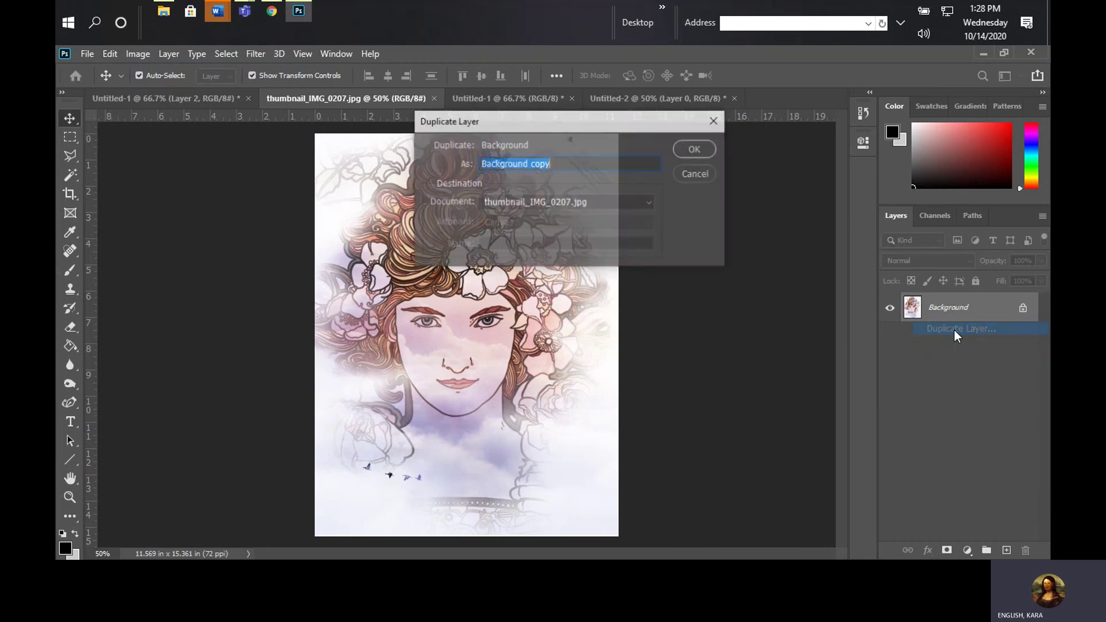
pyautogui.click(554, 201)
pyautogui.click(541, 214)
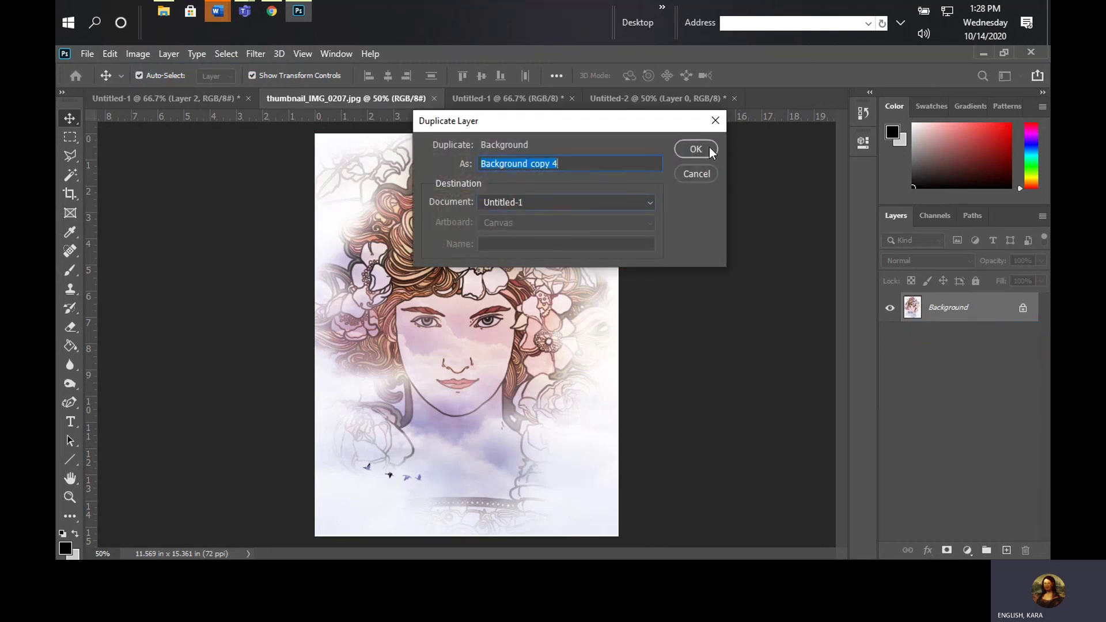
pyautogui.click(695, 149)
pyautogui.click(241, 97)
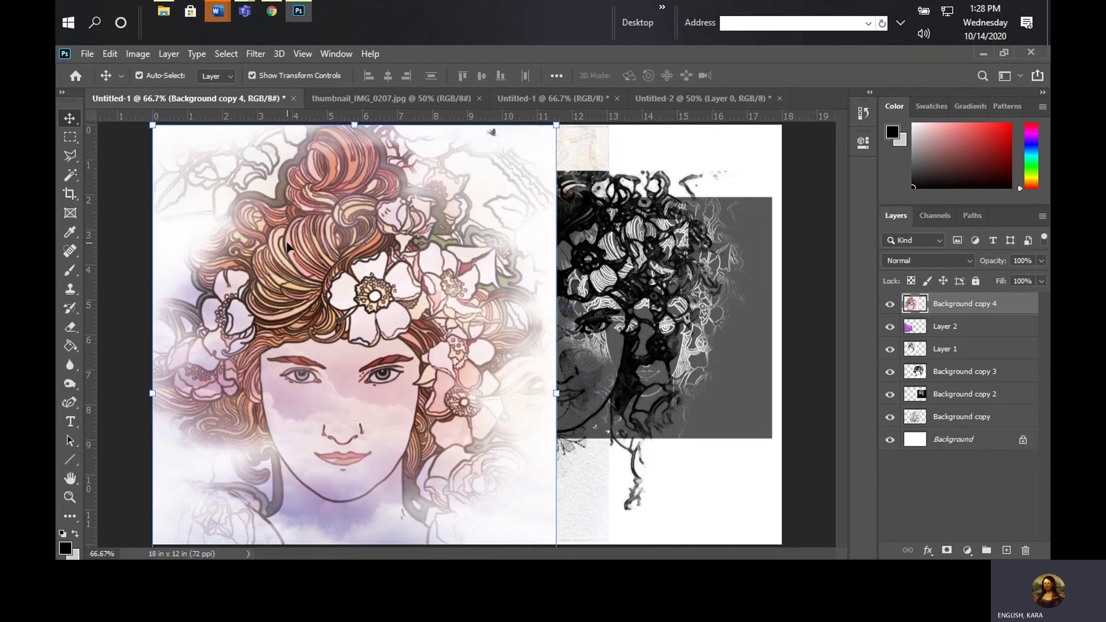
pyautogui.moveTo(286, 243); pyautogui.dragTo(371, 249)
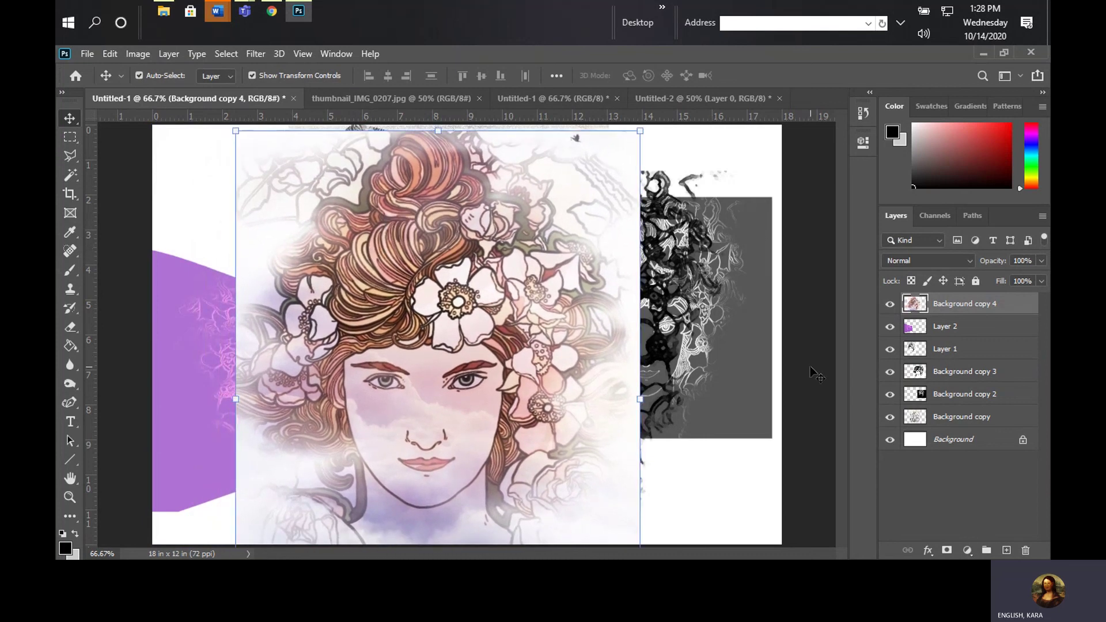
# Keep Background copy 4 in Normal blend mode at 77% opacity and reorder it directly below Layer 1.
pyautogui.click(966, 260)
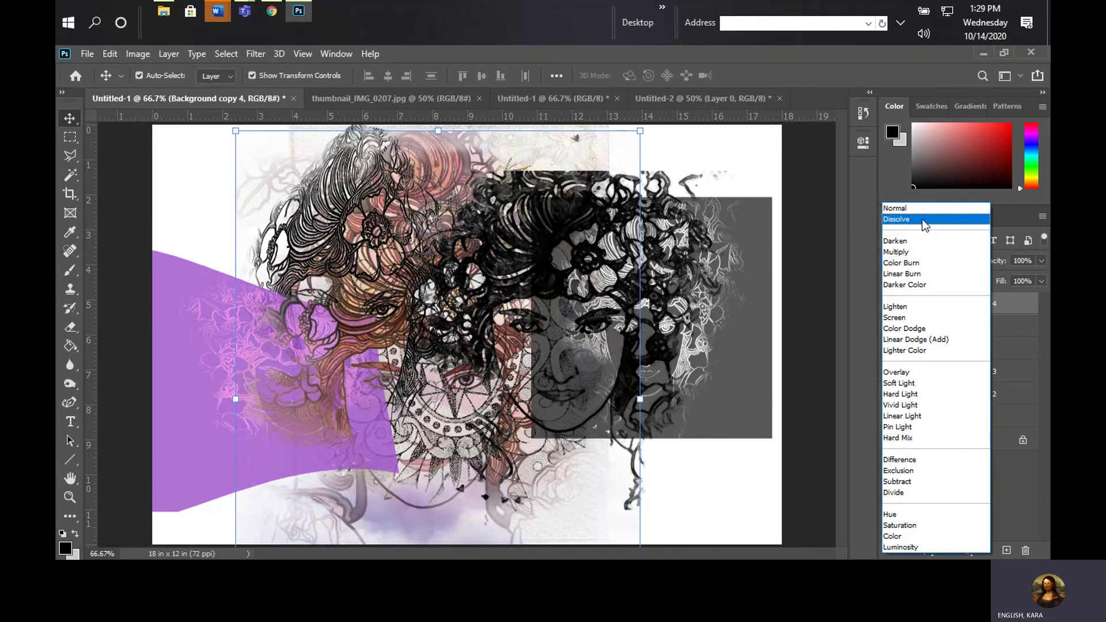
pyautogui.click(919, 209)
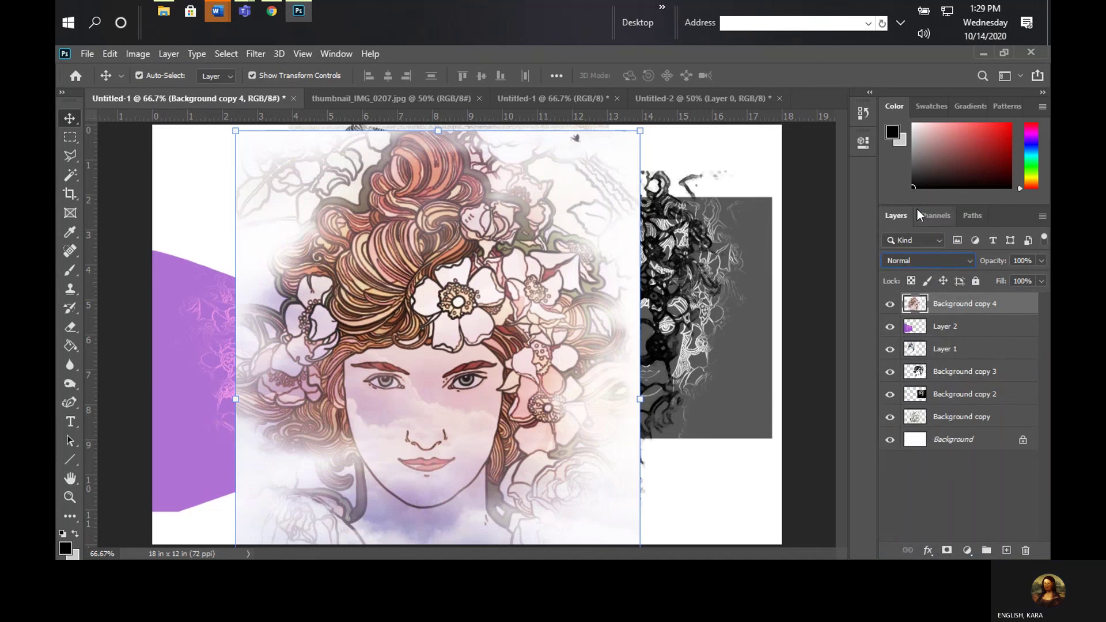
pyautogui.click(1042, 261)
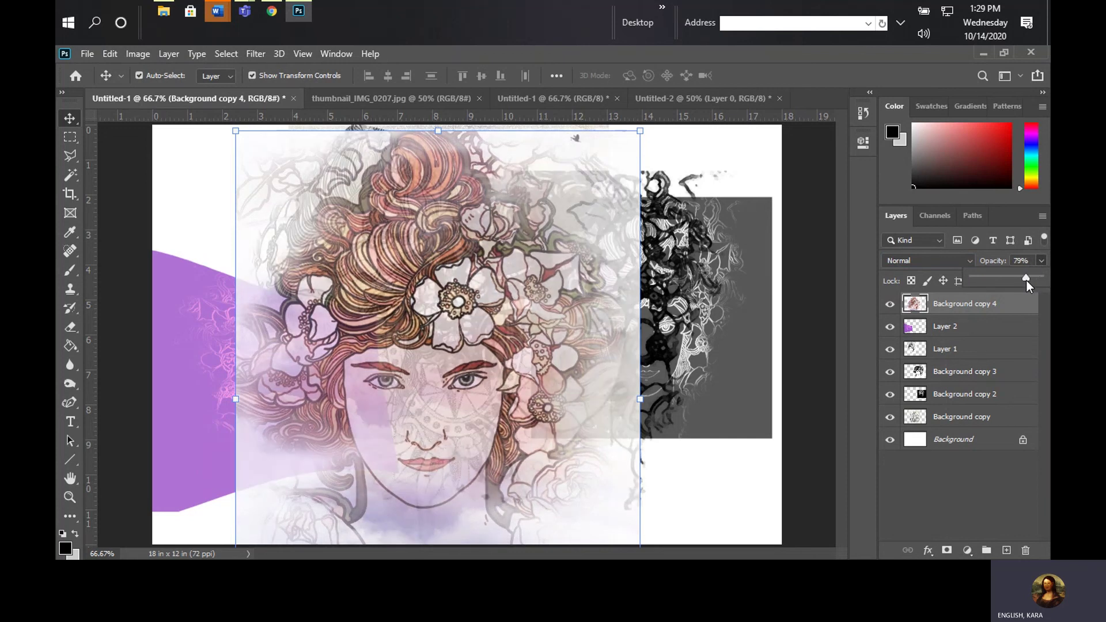
pyautogui.moveTo(1026, 281); pyautogui.dragTo(1025, 281)
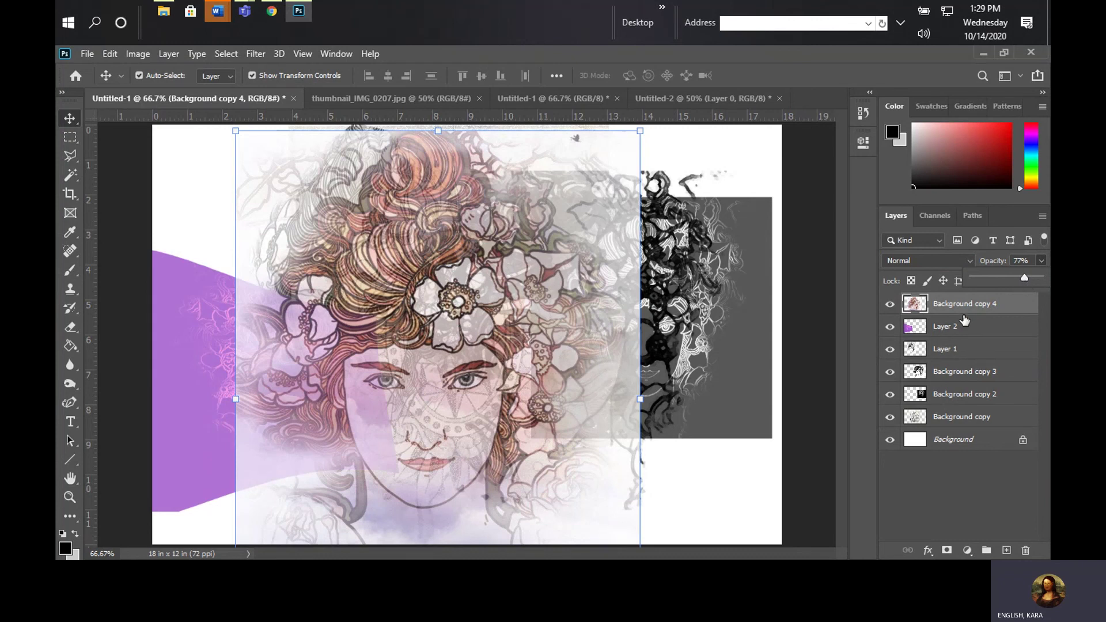
pyautogui.moveTo(963, 305); pyautogui.dragTo(967, 378)
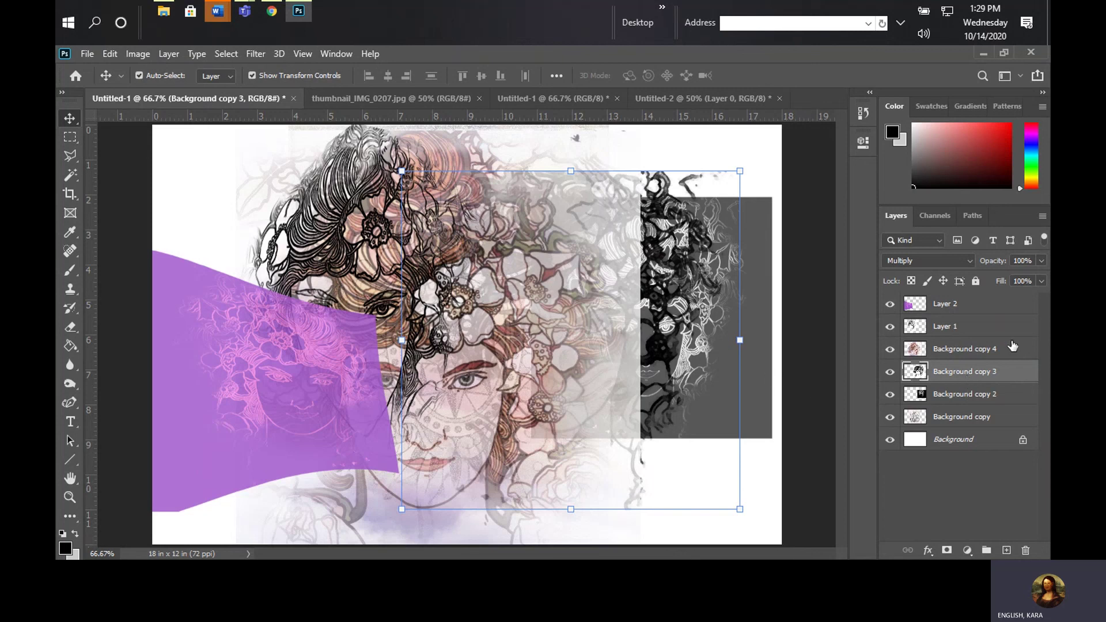
# Shift the purple portrait on Layer 2 slightly up and to the right, keeping that layer selected.
pyautogui.click(987, 312)
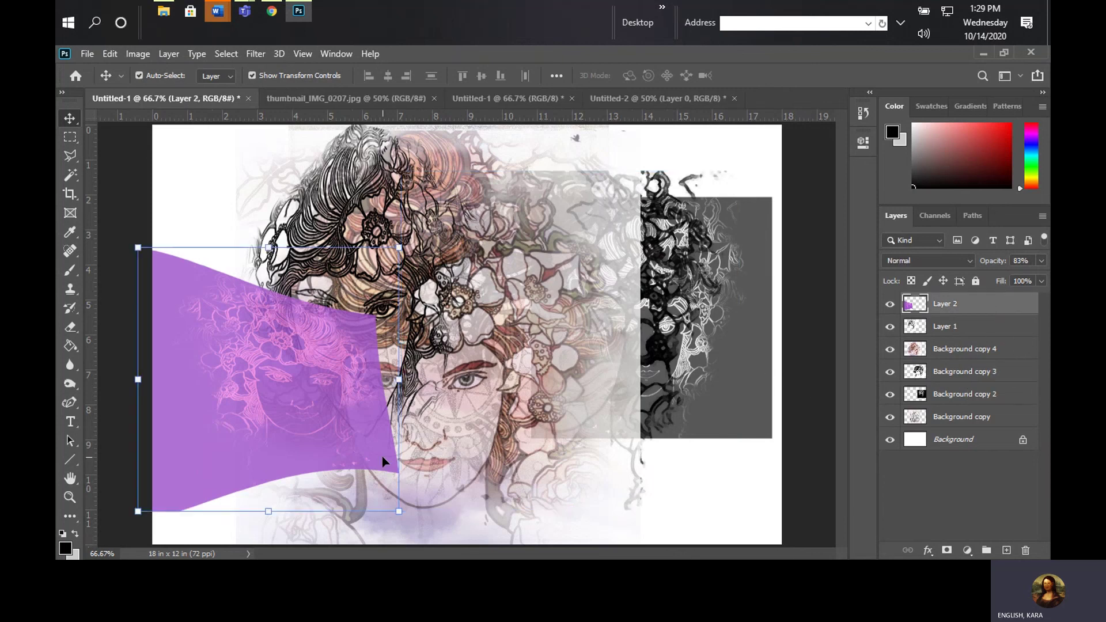
pyautogui.moveTo(382, 461); pyautogui.dragTo(389, 426)
pyautogui.click(390, 535)
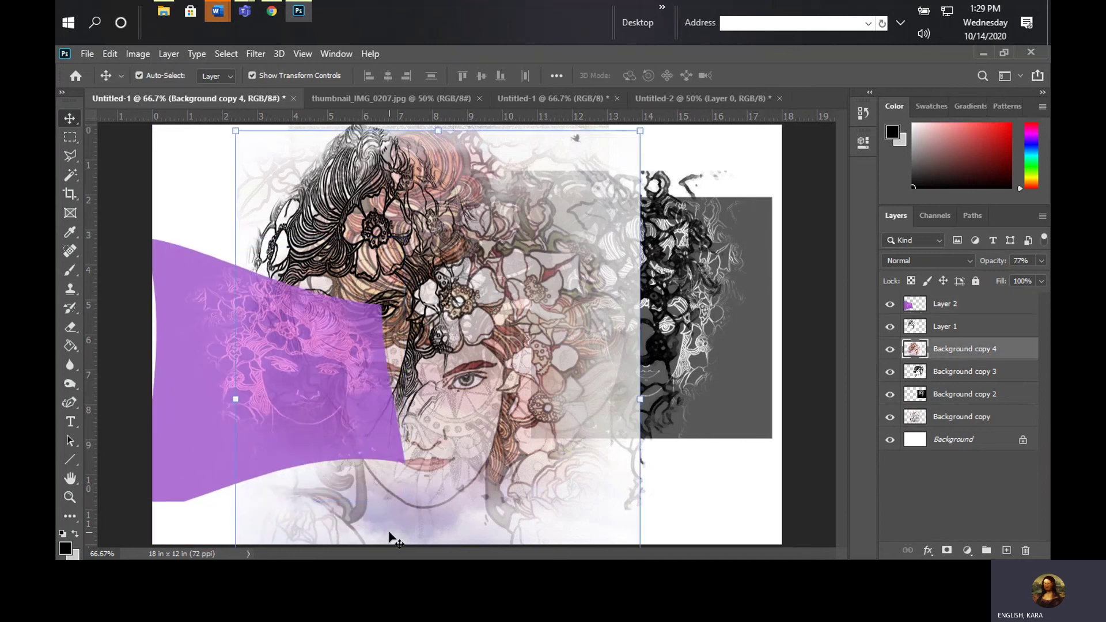
pyautogui.click(346, 440)
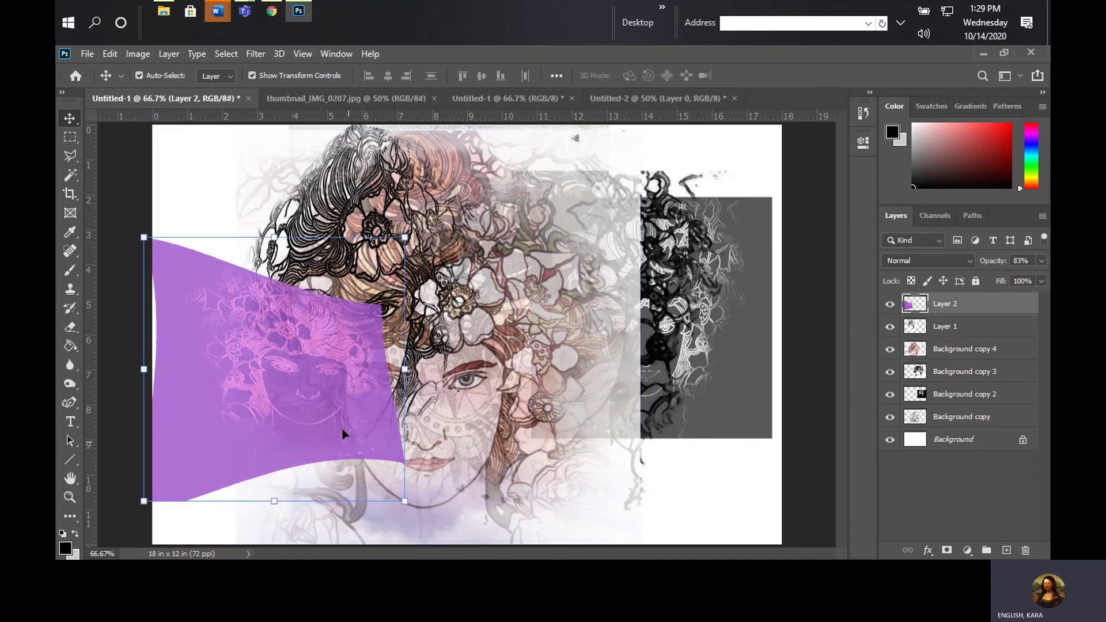
# Rotate the purple portrait on Layer 2 to about -30° and move it into the canvas's lower-left corner, partly beyond the edges.
pyautogui.click(109, 55)
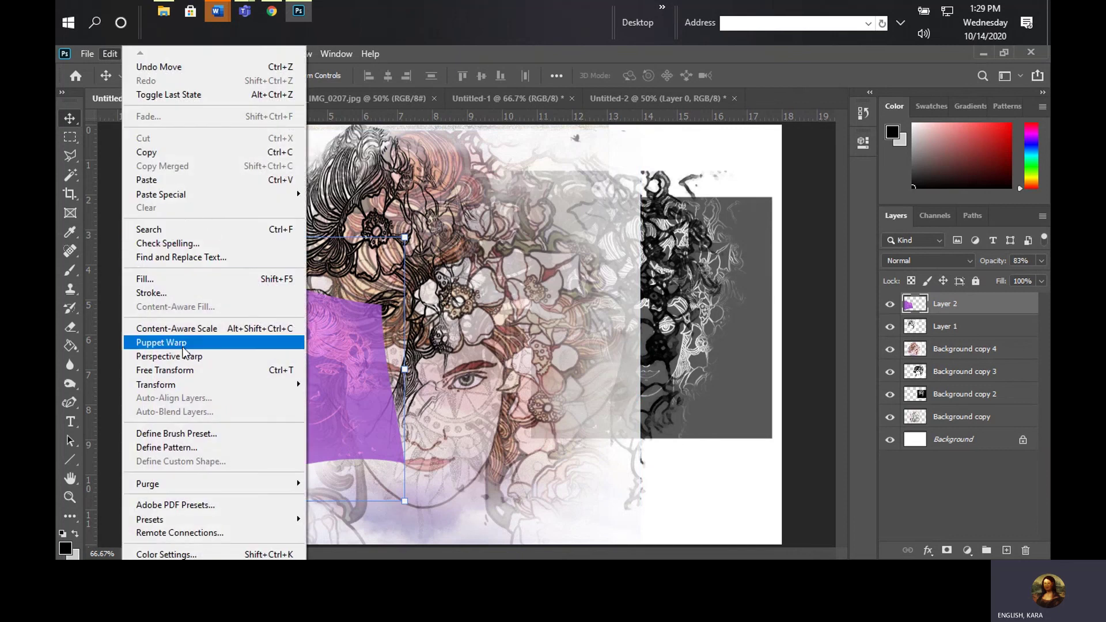
pyautogui.click(192, 370)
pyautogui.moveTo(319, 525); pyautogui.dragTo(413, 491)
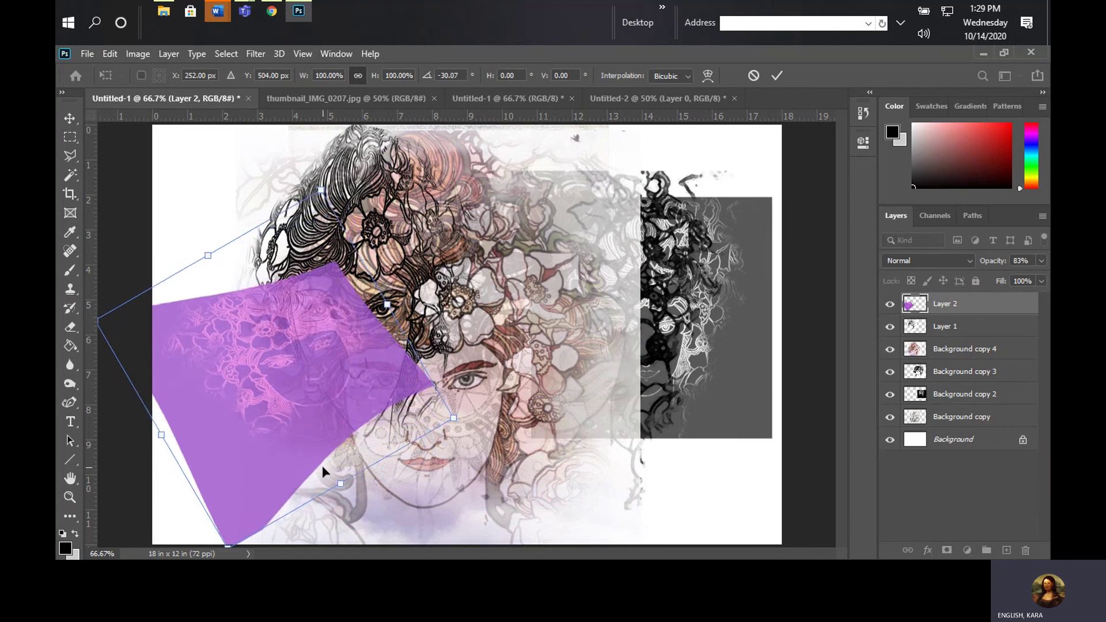
pyautogui.moveTo(322, 465); pyautogui.dragTo(222, 506)
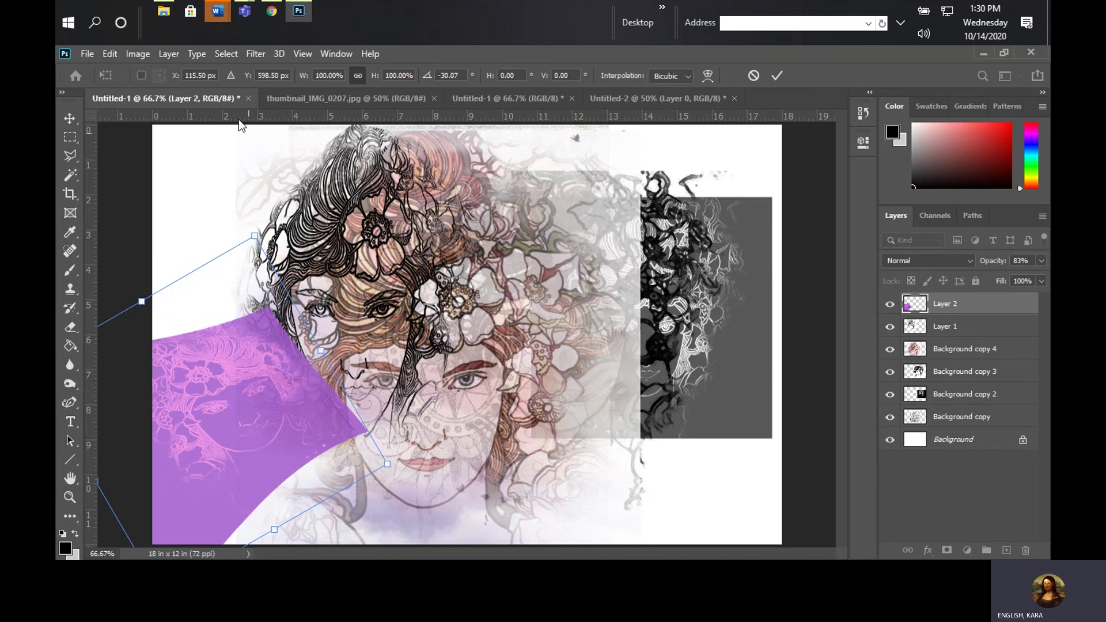
pyautogui.click(150, 54)
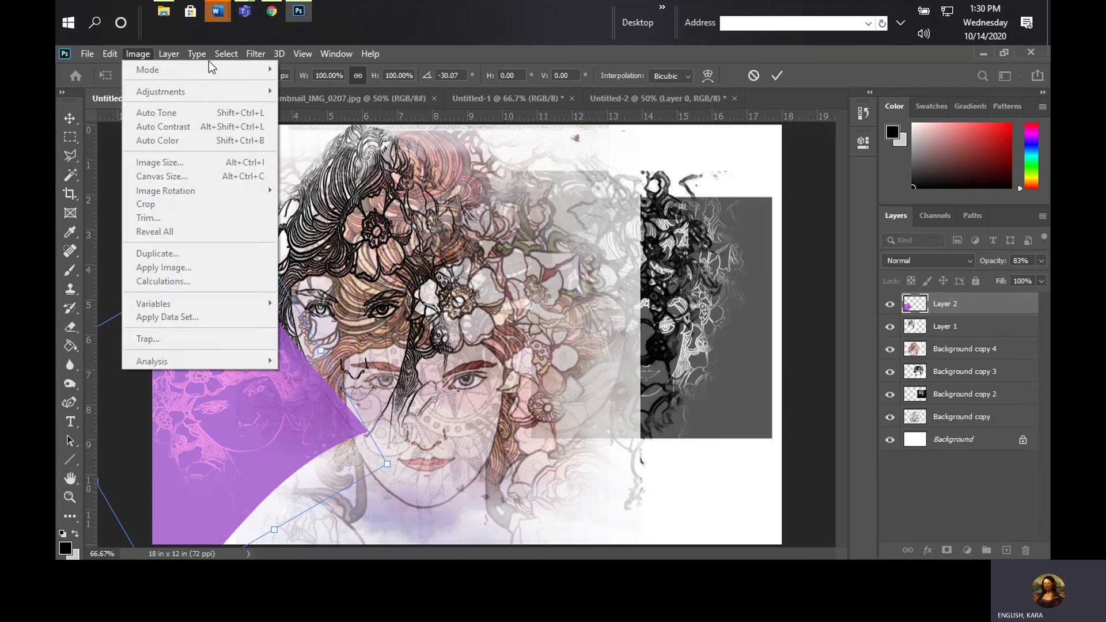
pyautogui.click(970, 304)
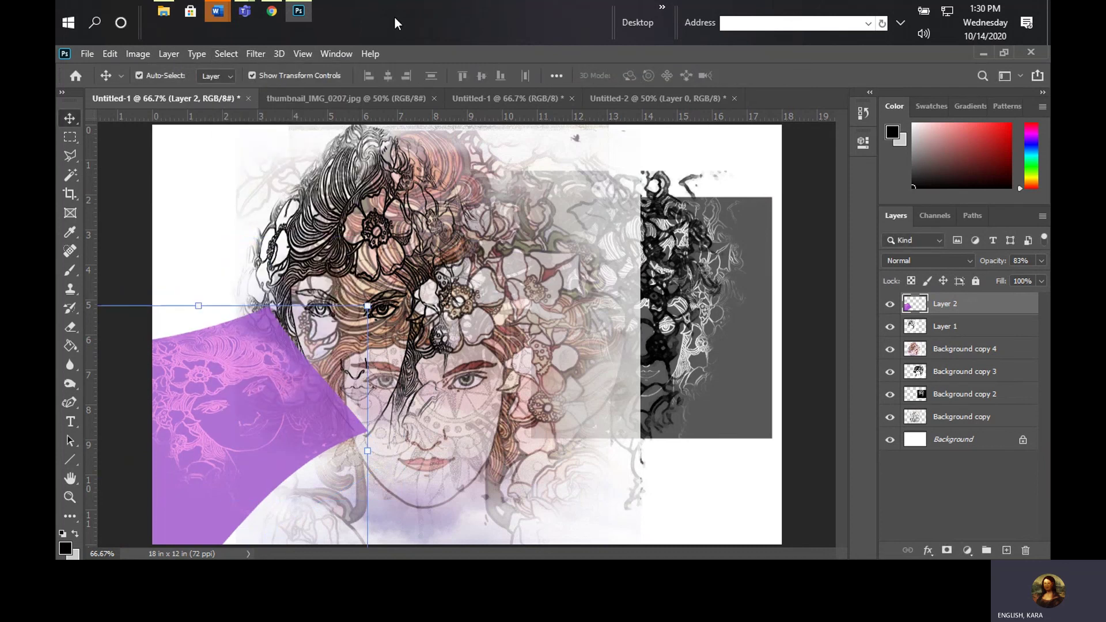
# Recolour Layer 2 with a Hue/Saturation adjustment of Hue +82, Saturation -38 and Lightness +22.
pyautogui.click(149, 53)
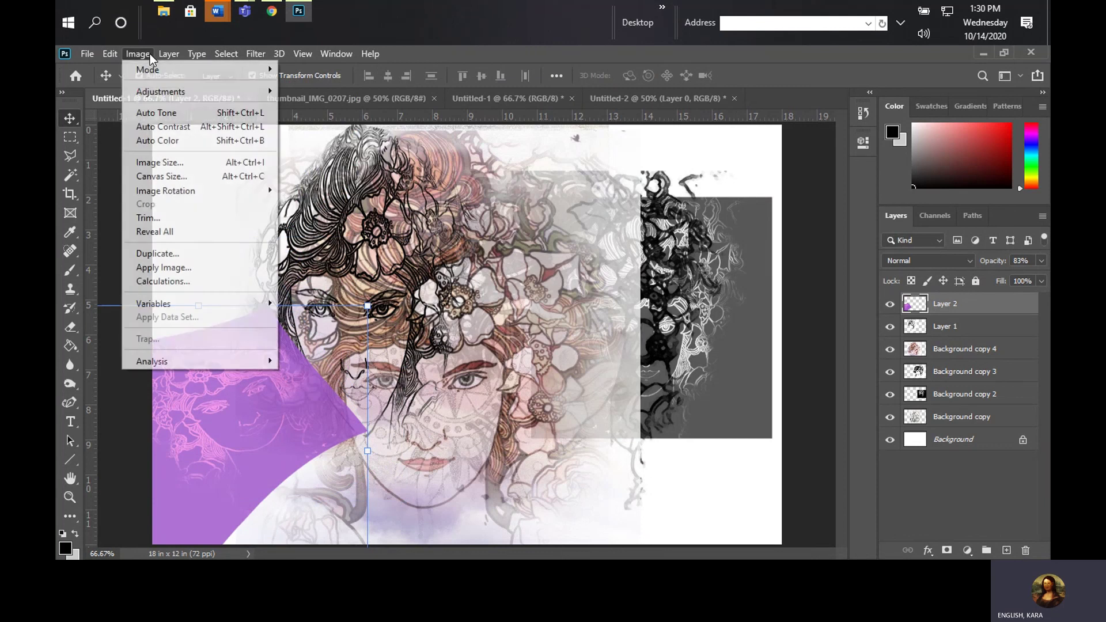
pyautogui.moveTo(171, 86)
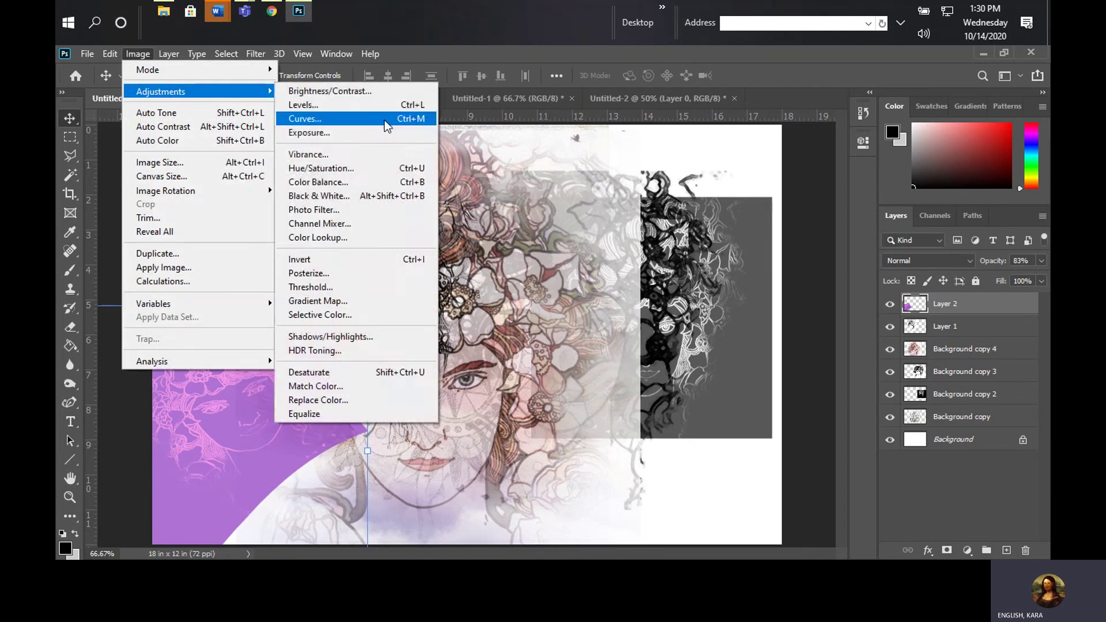
pyautogui.click(379, 168)
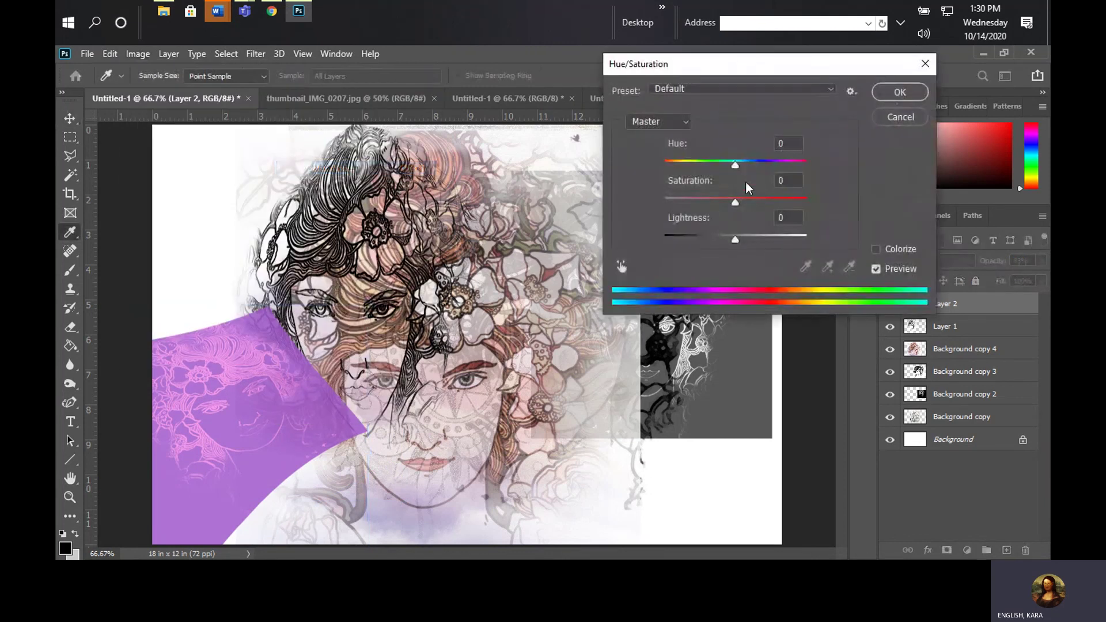
pyautogui.moveTo(734, 166); pyautogui.dragTo(780, 174)
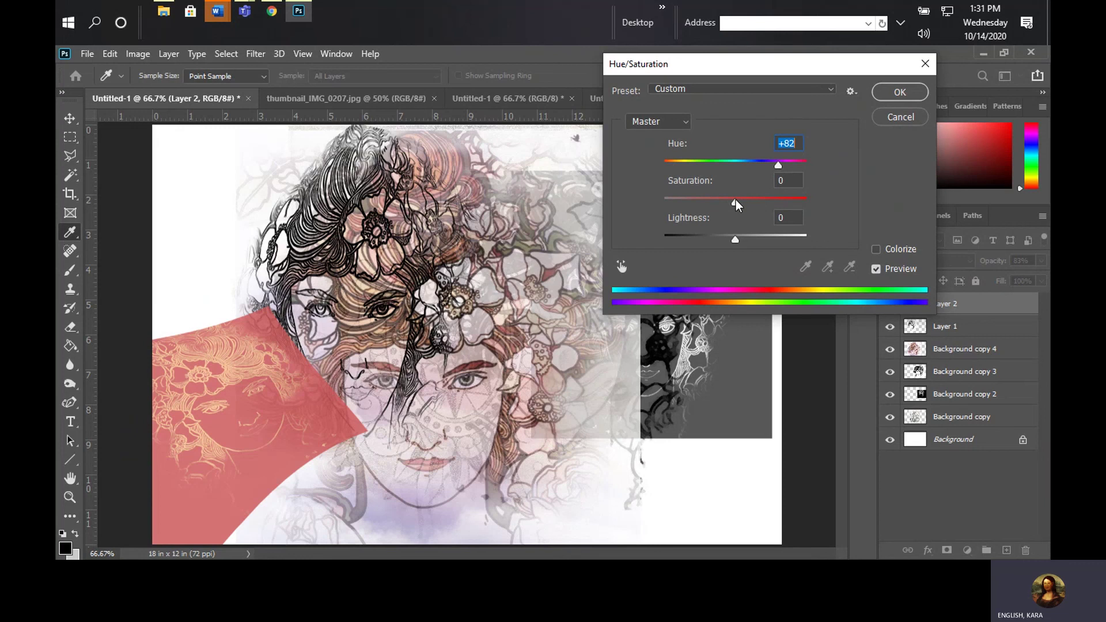
pyautogui.moveTo(736, 202); pyautogui.dragTo(709, 203)
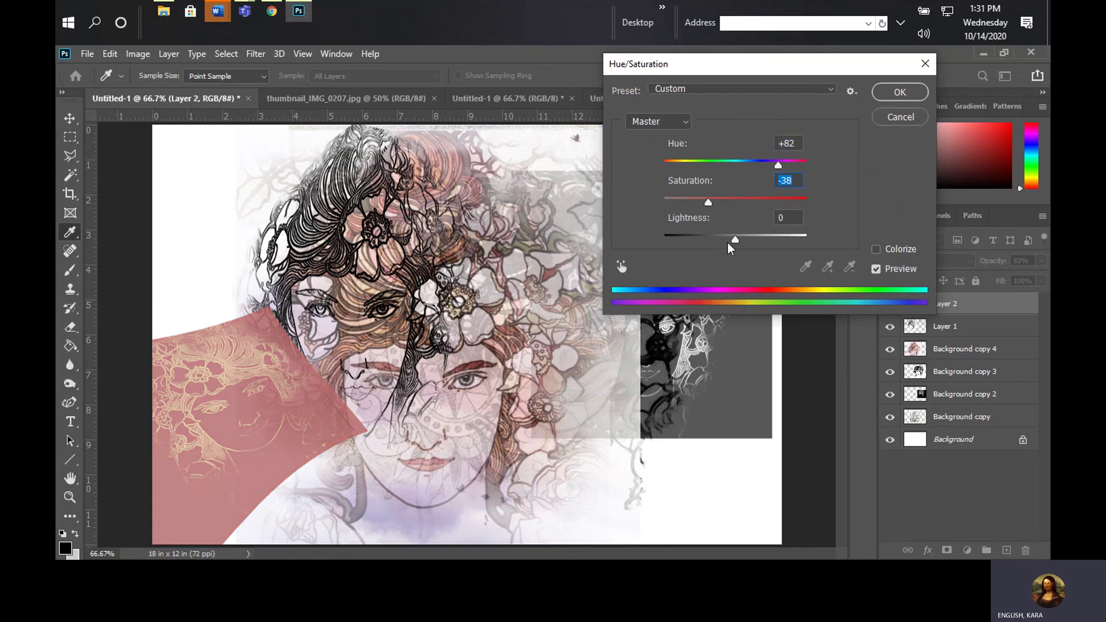
pyautogui.moveTo(736, 240); pyautogui.dragTo(755, 262)
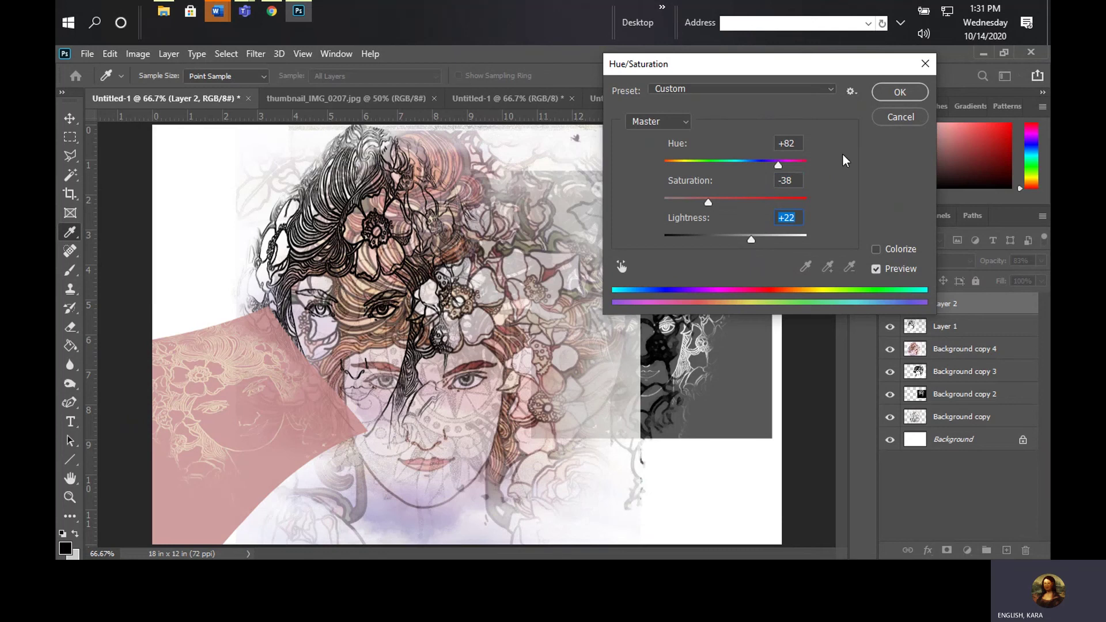
pyautogui.click(884, 93)
pyautogui.press('v')
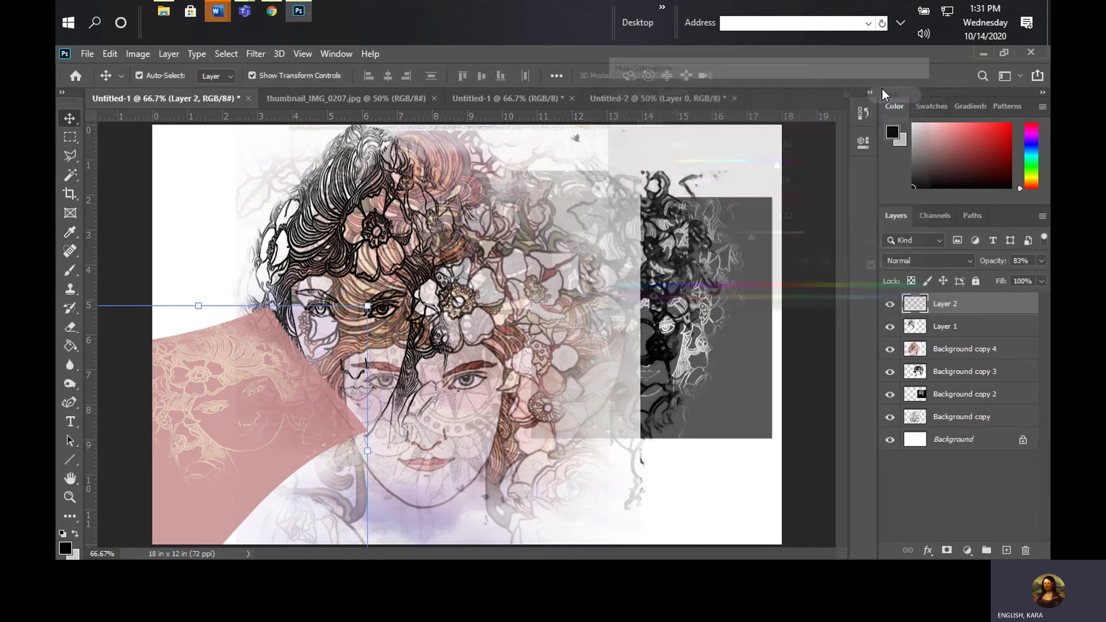
# Scale the recoloured portrait on Layer 2 proportionally to about 85% and tuck it into the canvas's lower-left corner.
pyautogui.moveTo(367, 306); pyautogui.dragTo(528, 199)
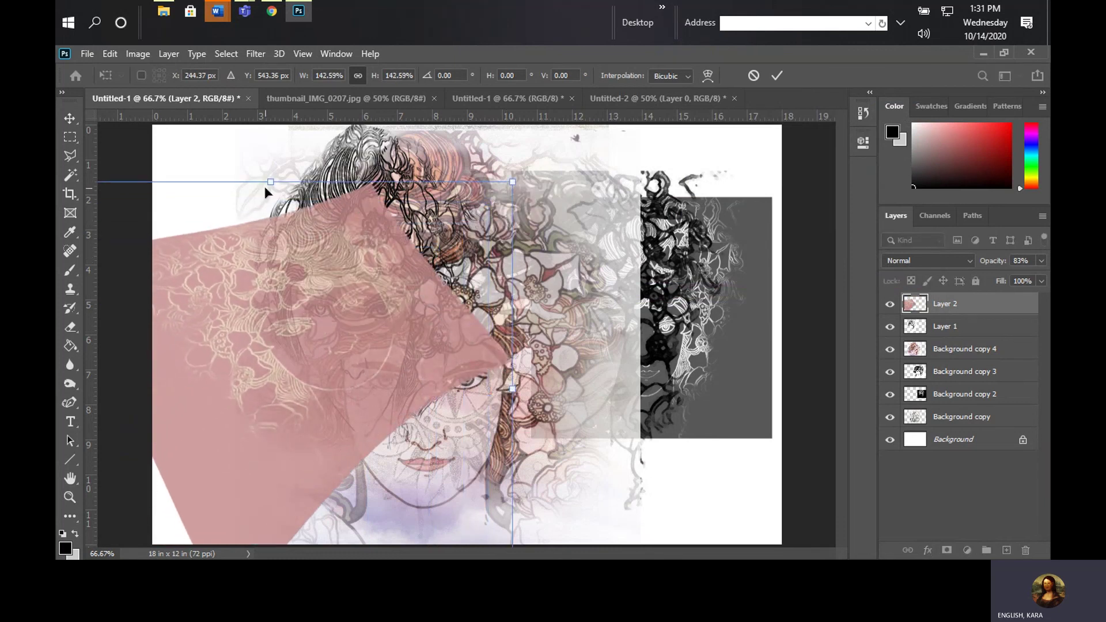
pyautogui.moveTo(268, 181); pyautogui.dragTo(271, 348)
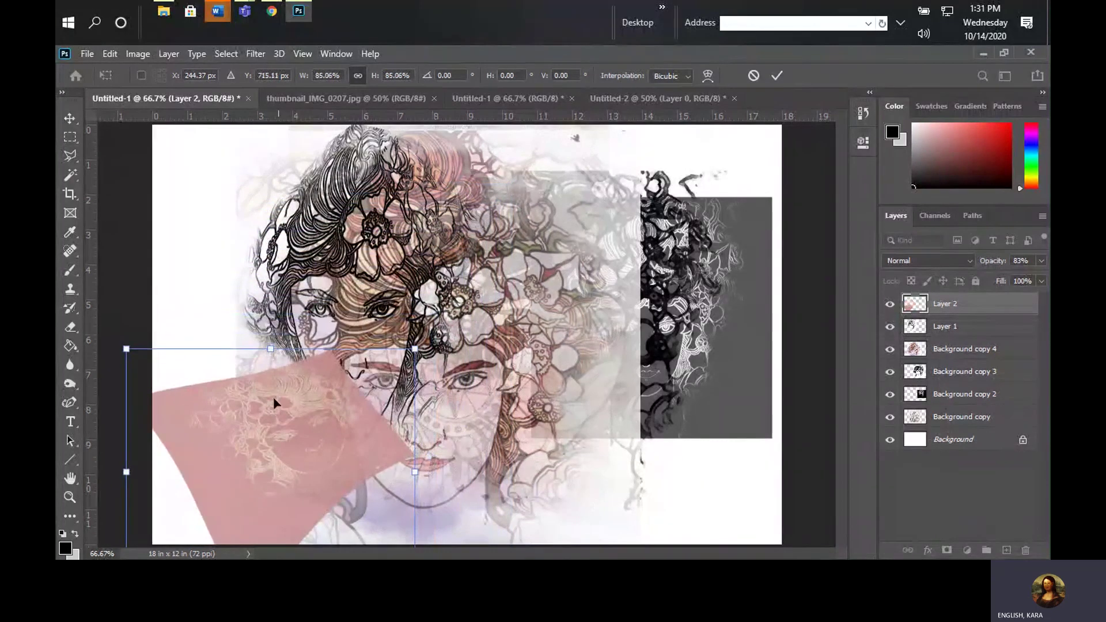
pyautogui.moveTo(277, 461); pyautogui.dragTo(227, 491)
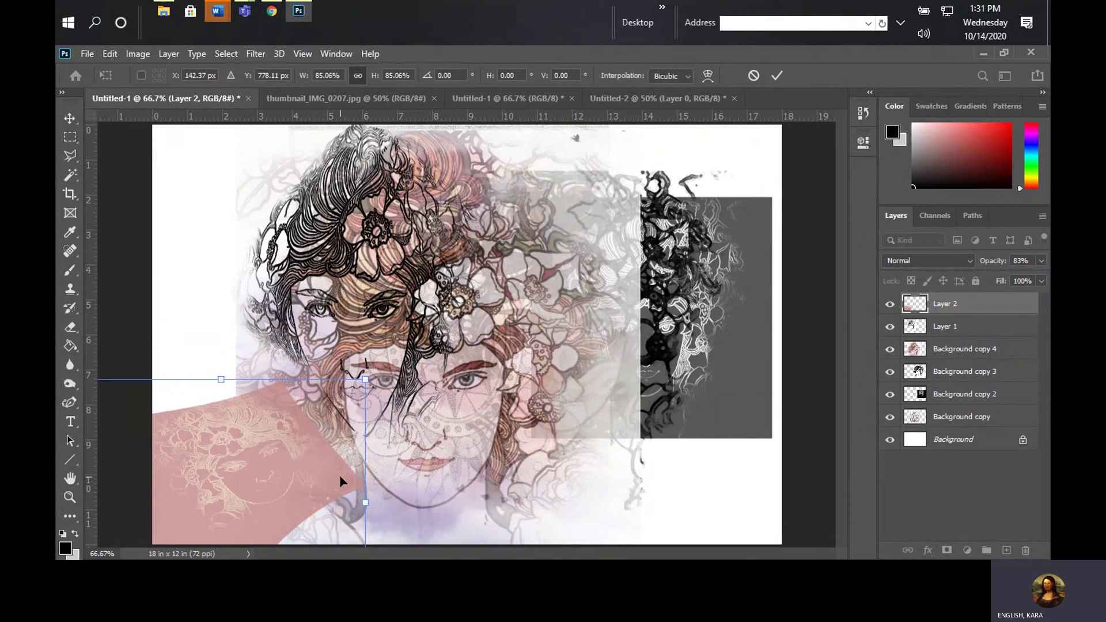
pyautogui.click(770, 76)
# Duplicate Layer 2 within the same document and move the copy to the canvas's upper-right corner.
pyautogui.rightClick(279, 445)
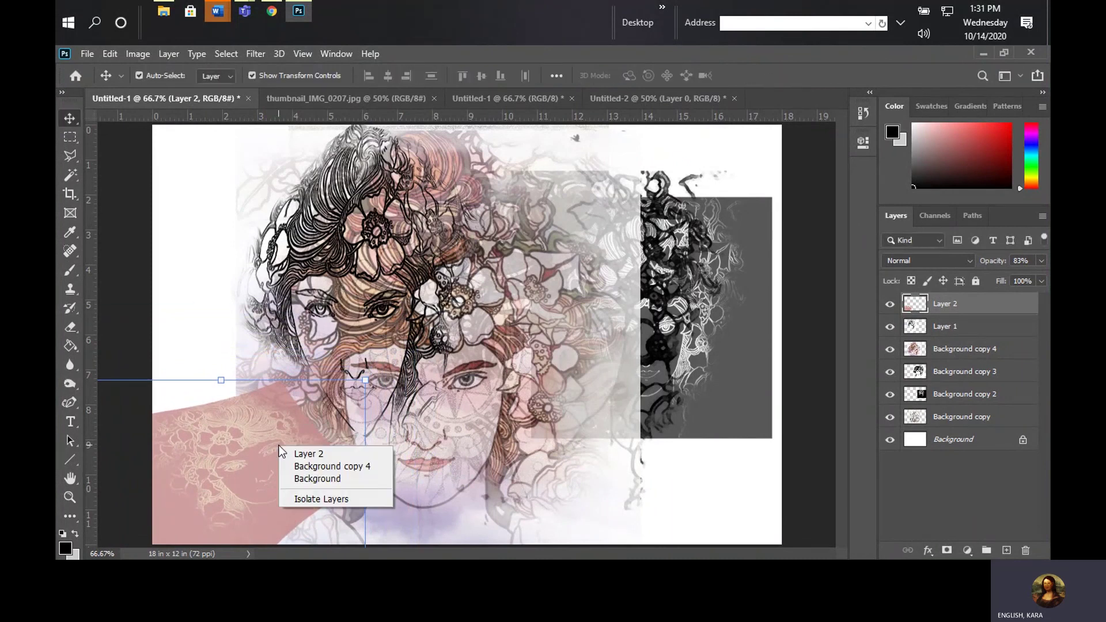
pyautogui.click(954, 299)
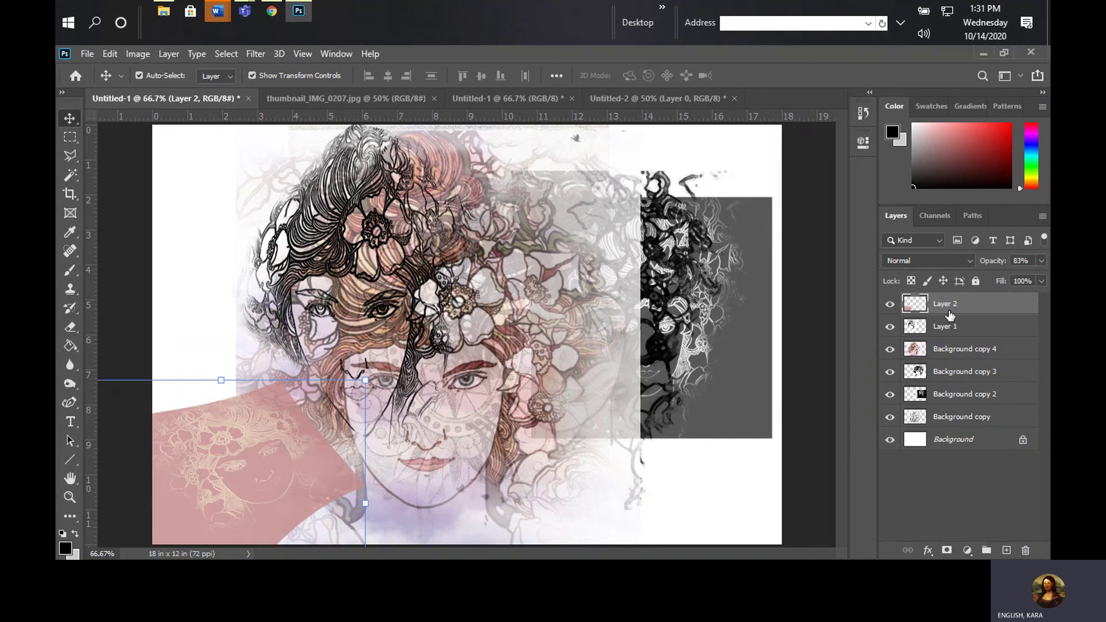
pyautogui.rightClick(949, 313)
pyautogui.click(851, 124)
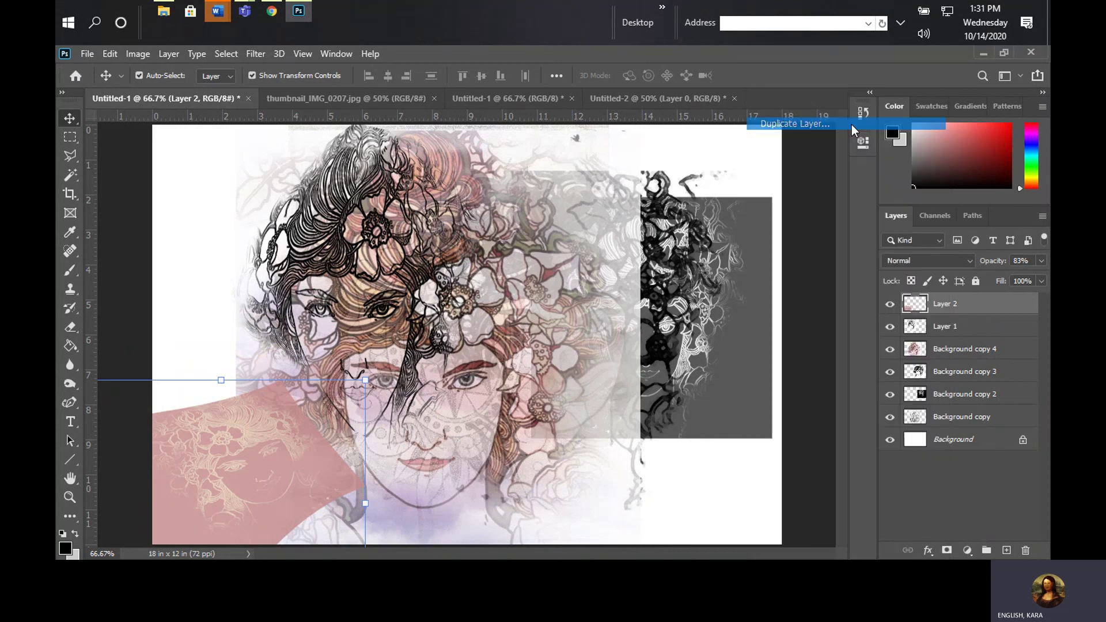
pyautogui.click(695, 149)
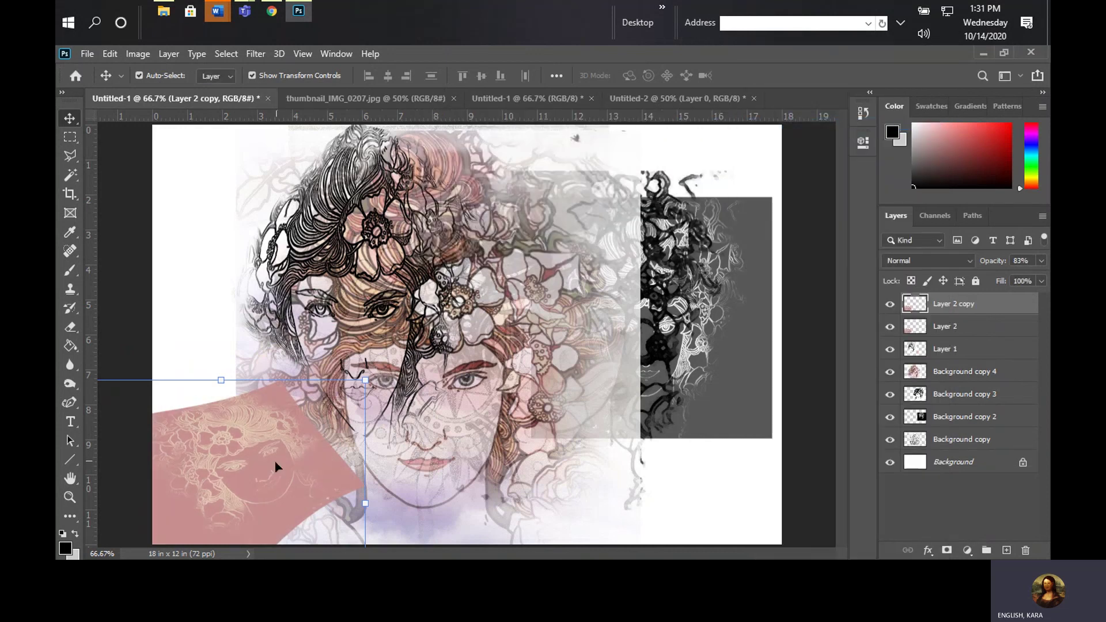
pyautogui.moveTo(285, 461); pyautogui.dragTo(746, 188)
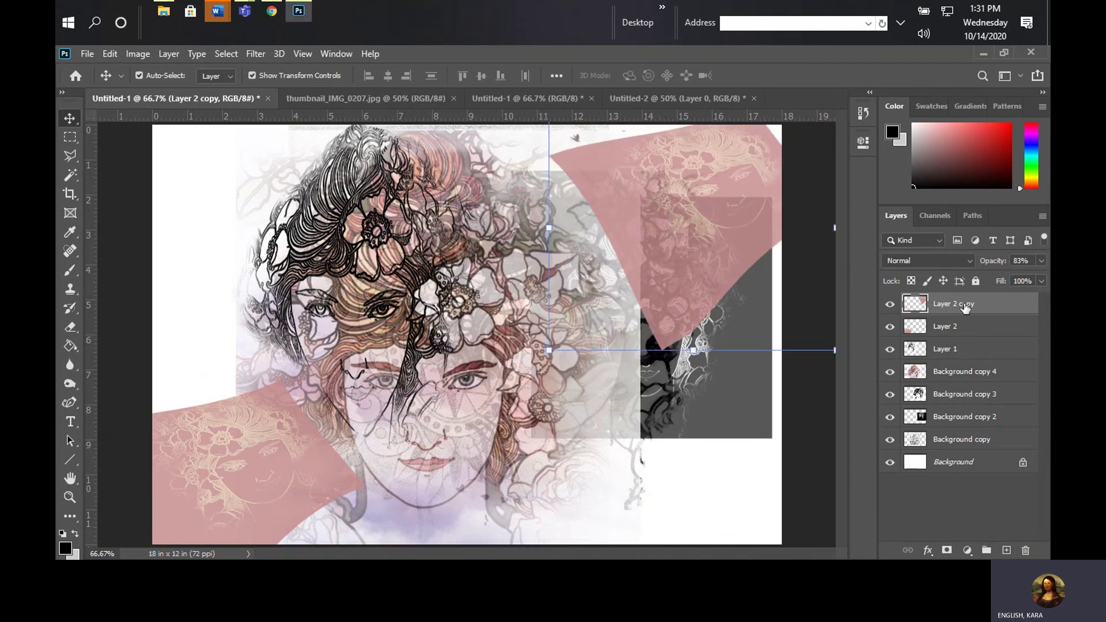
# Set the Layer 2 copy's opacity to 48%, nudge it slightly right and up, and deselect the layer.
pyautogui.click(1041, 261)
pyautogui.moveTo(1014, 282); pyautogui.dragTo(1005, 283)
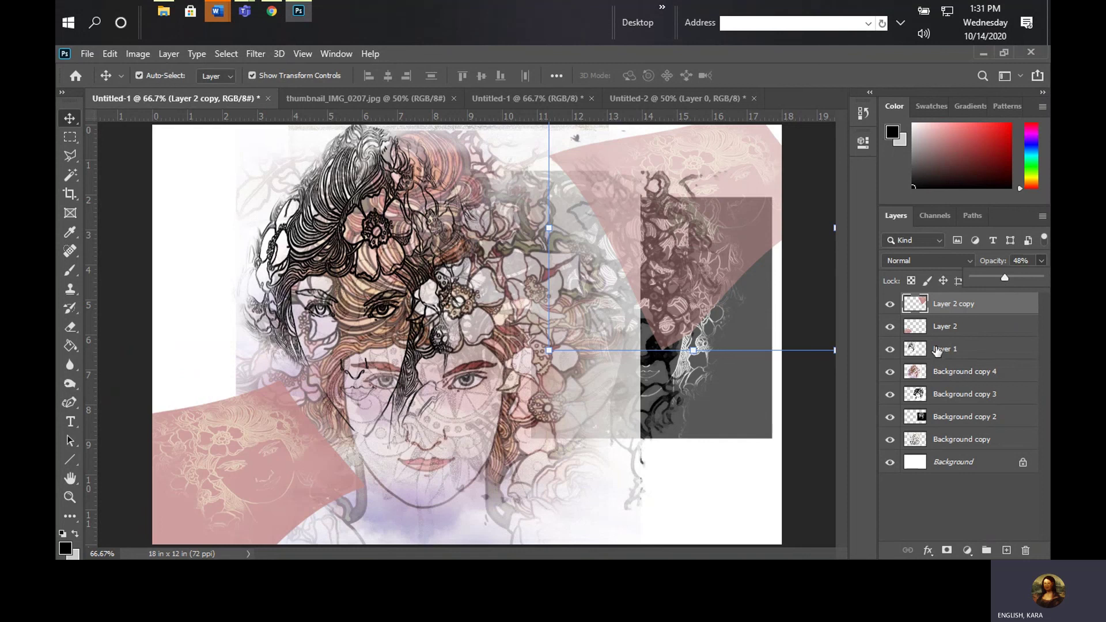
pyautogui.moveTo(743, 264); pyautogui.dragTo(762, 258)
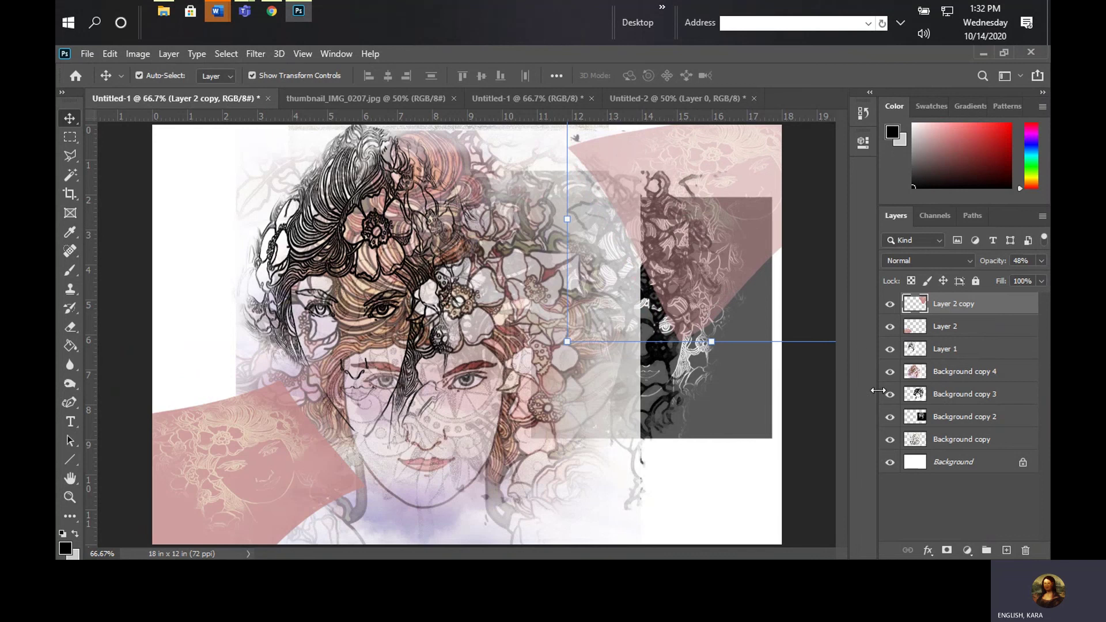
pyautogui.click(832, 411)
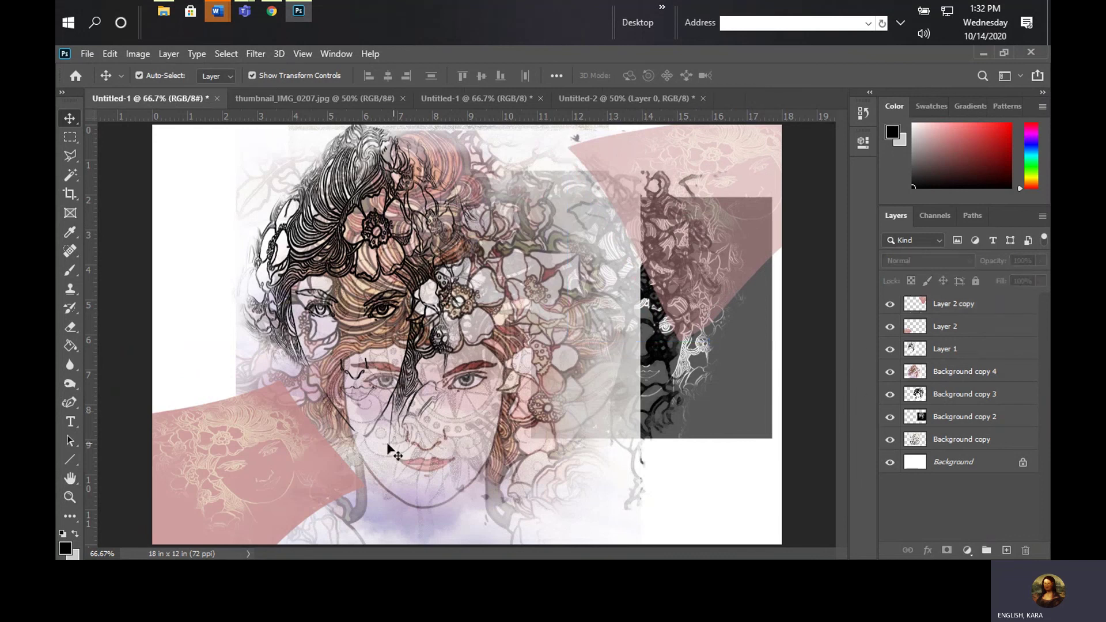
# Set Layer 2's opacity to 59% and deselect the layer.
pyautogui.click(334, 475)
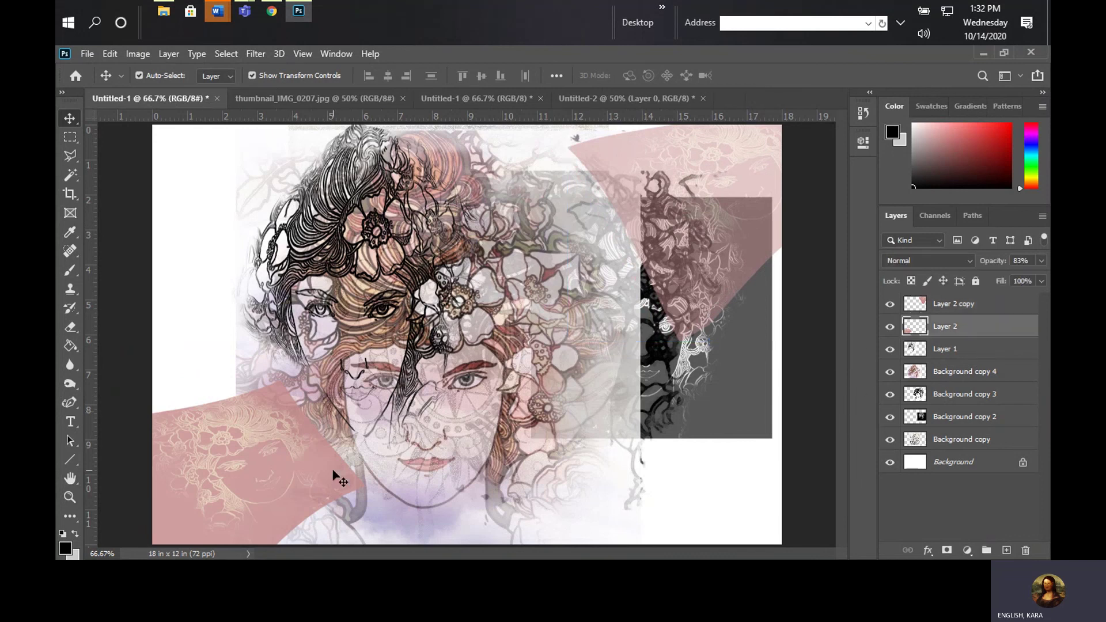
pyautogui.click(1039, 260)
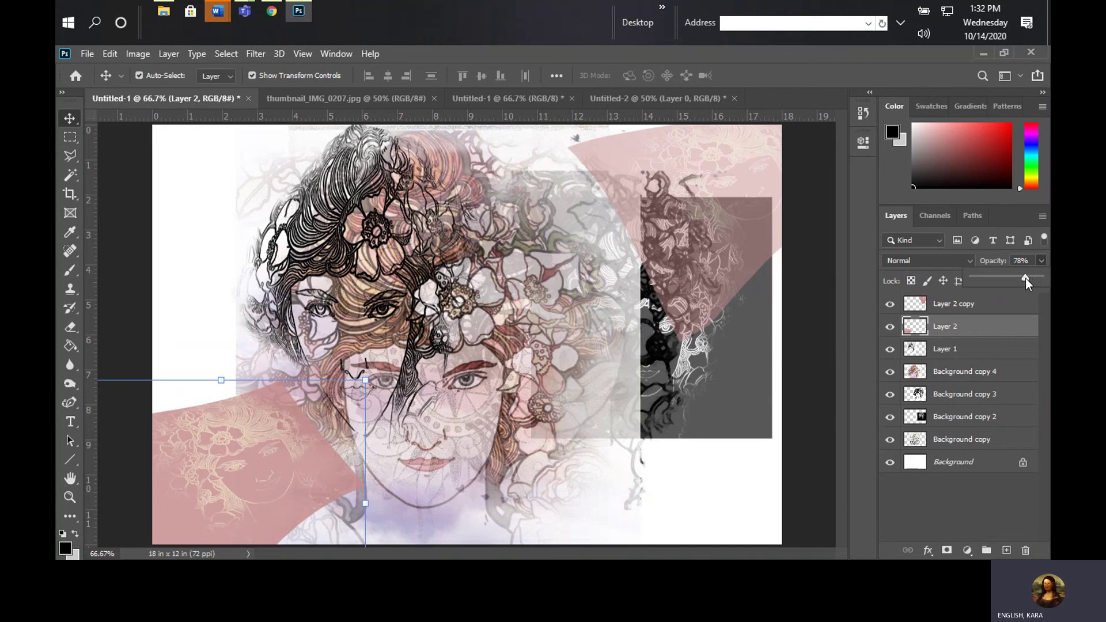
pyautogui.moveTo(1019, 287); pyautogui.dragTo(1011, 287)
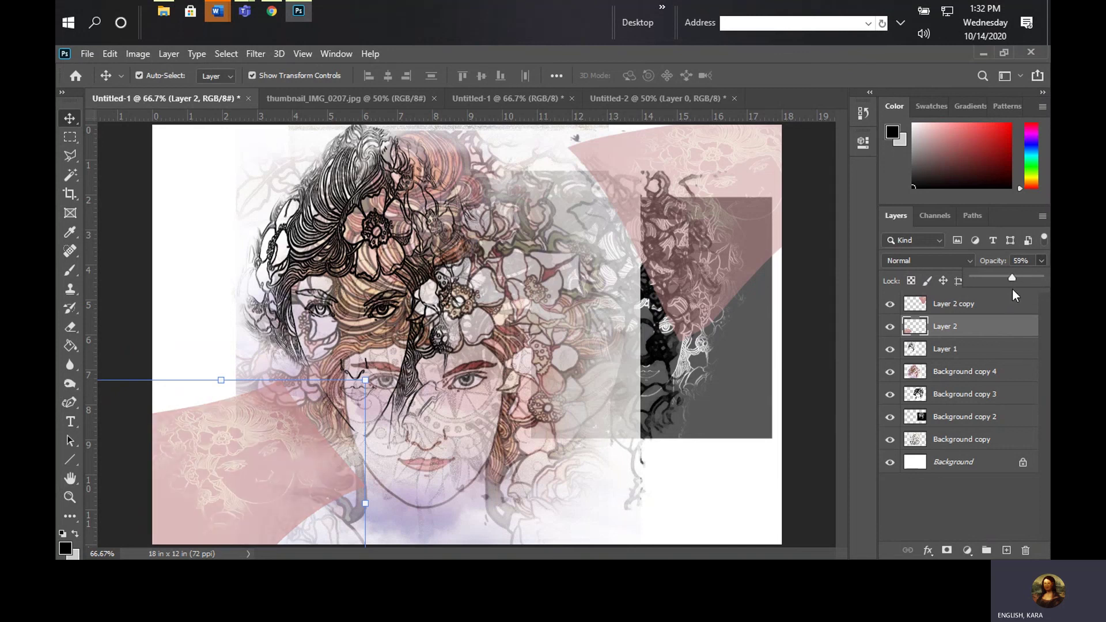
pyautogui.click(800, 481)
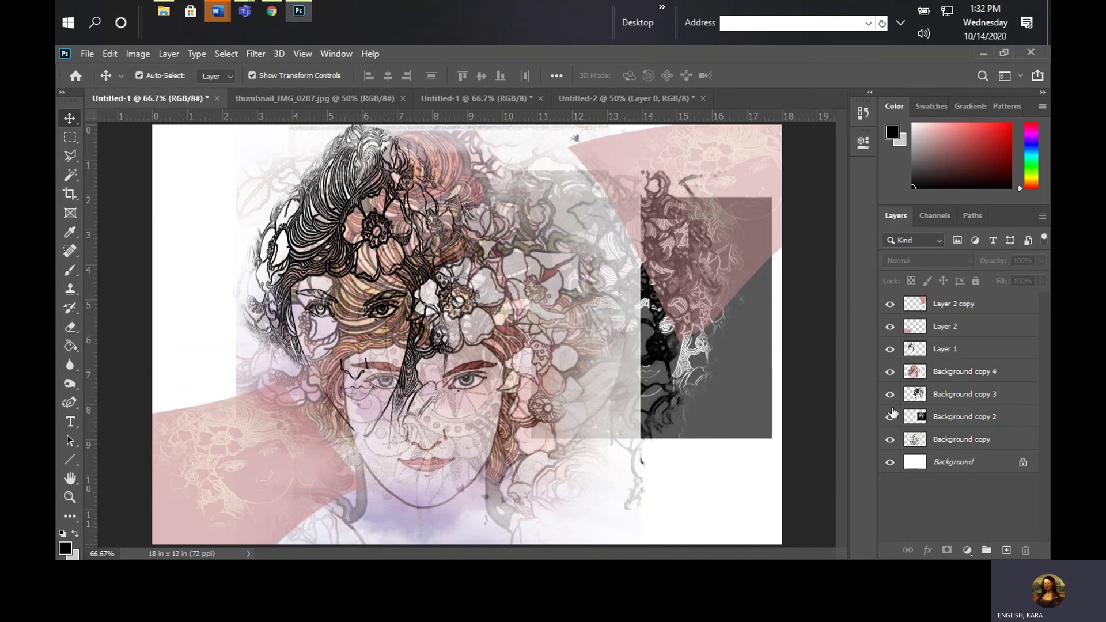
# Change Background copy 3's blend mode to Linear Burn and move the layer above Background copy 4.
pyautogui.click(962, 402)
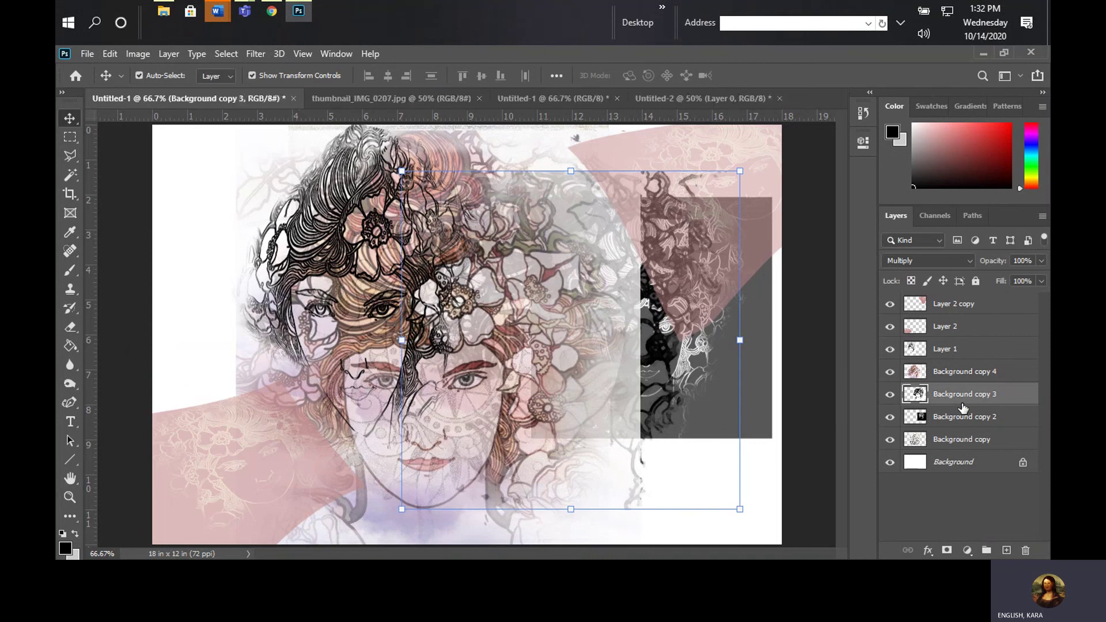
pyautogui.click(962, 425)
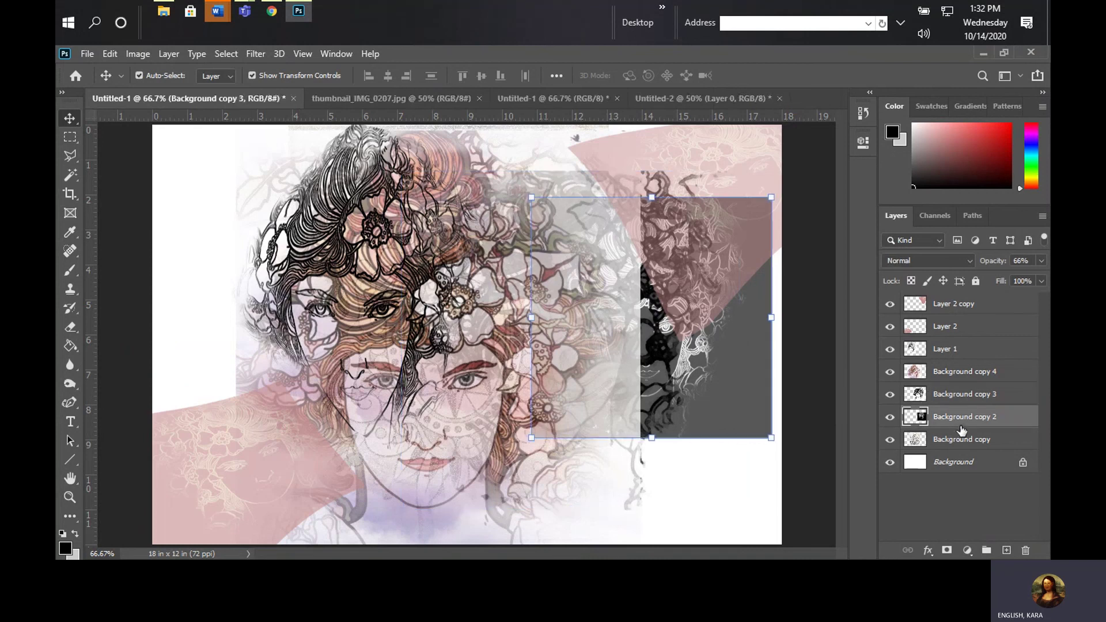
pyautogui.click(965, 396)
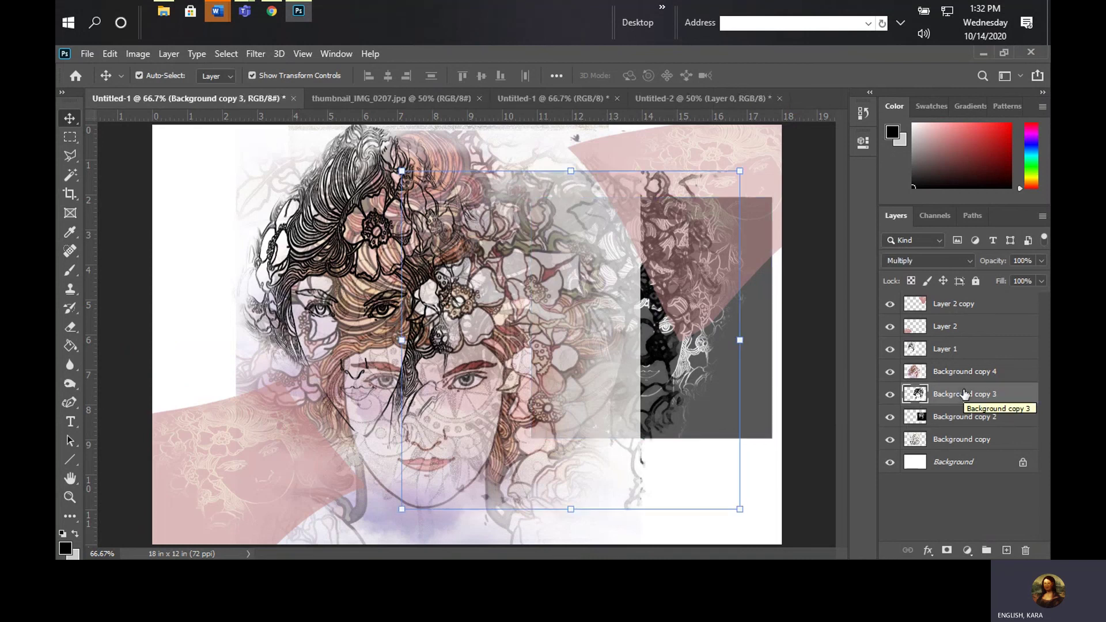
pyautogui.click(971, 258)
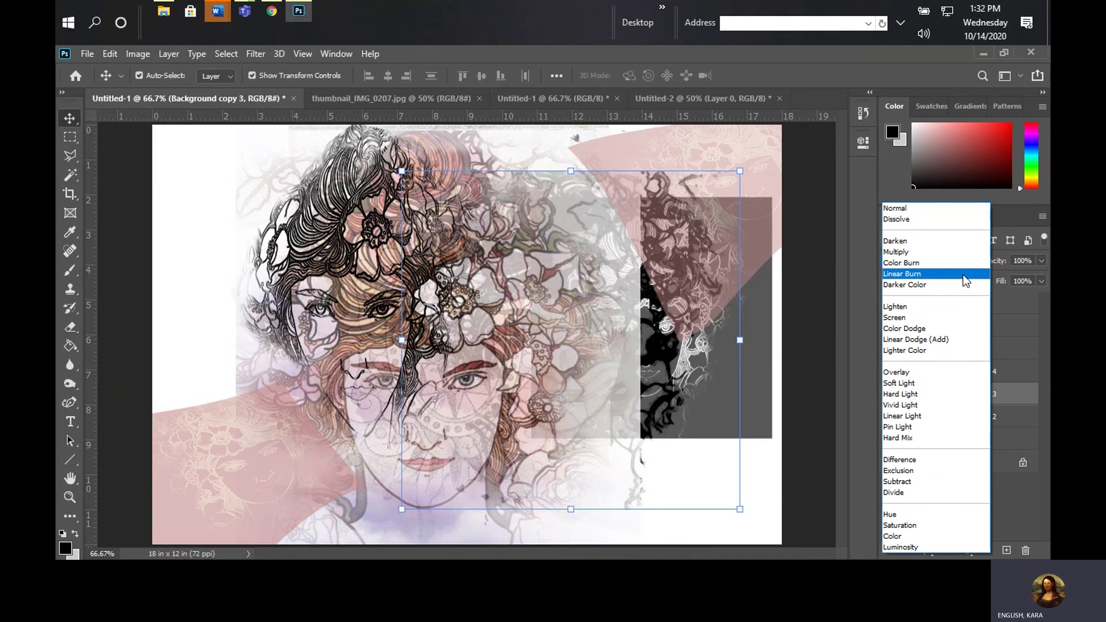
pyautogui.click(964, 275)
pyautogui.moveTo(949, 392); pyautogui.dragTo(952, 371)
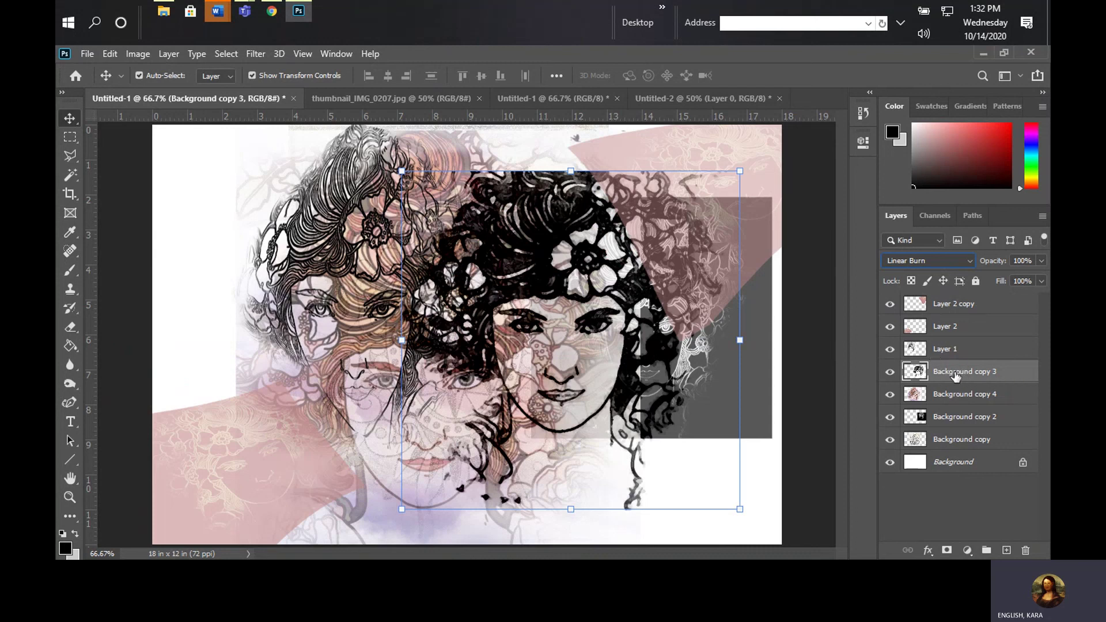
# Reduce the opacity of Background copy 3 to 42%.
pyautogui.click(1042, 260)
pyautogui.moveTo(1019, 277); pyautogui.dragTo(1008, 283)
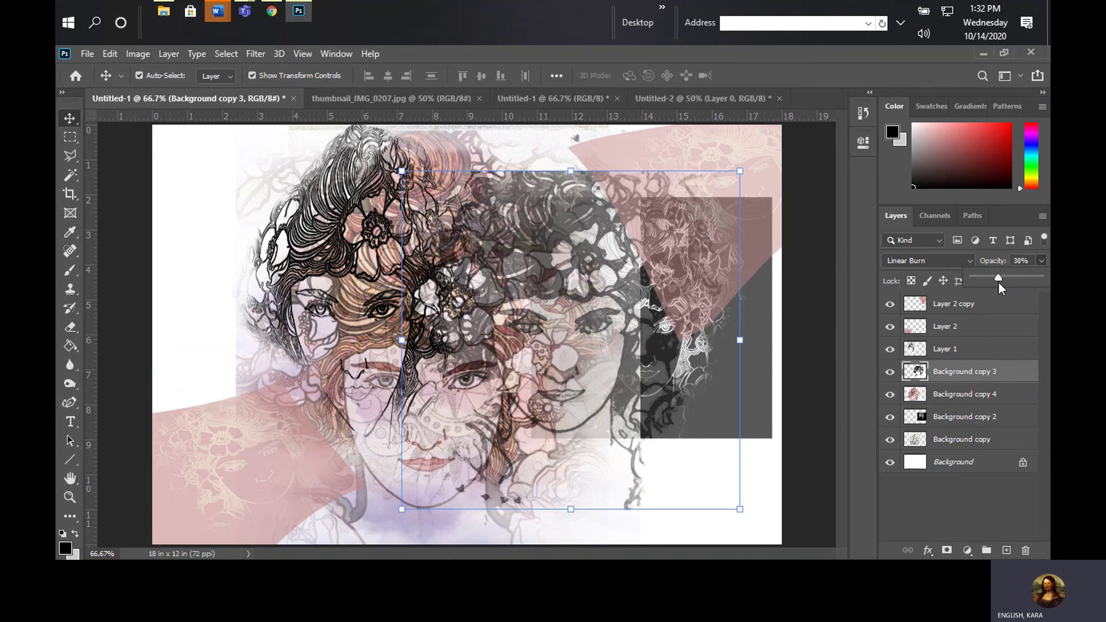
pyautogui.moveTo(993, 282); pyautogui.dragTo(1003, 288)
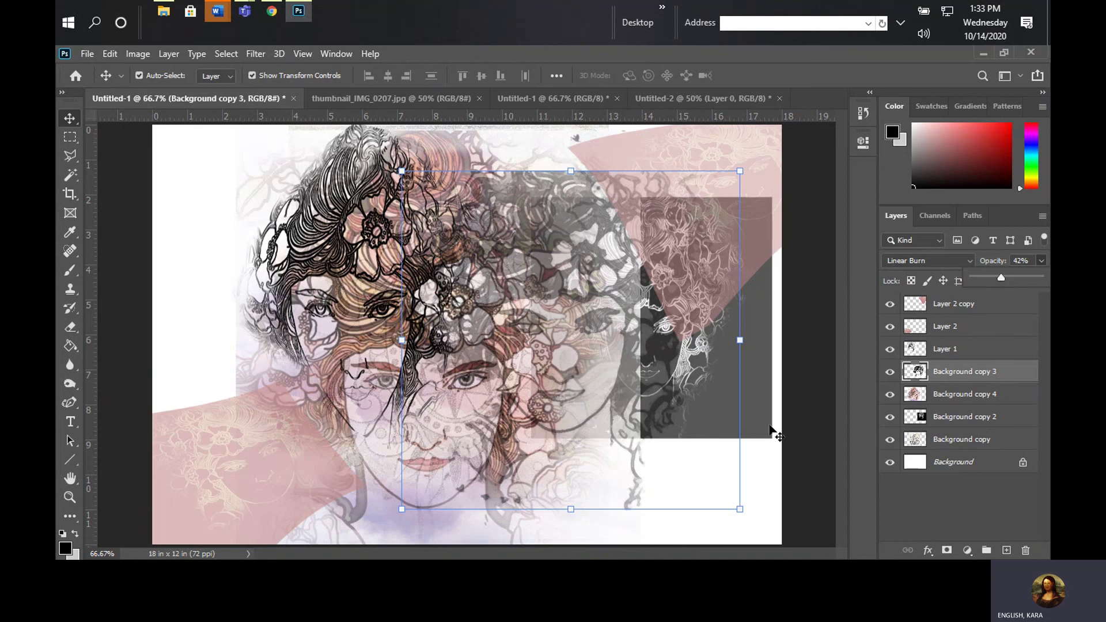
# Move the dark inverted portrait on Background copy 2 to the canvas's lower-right corner and duplicate its layer within the same document.
pyautogui.moveTo(772, 432); pyautogui.dragTo(814, 526)
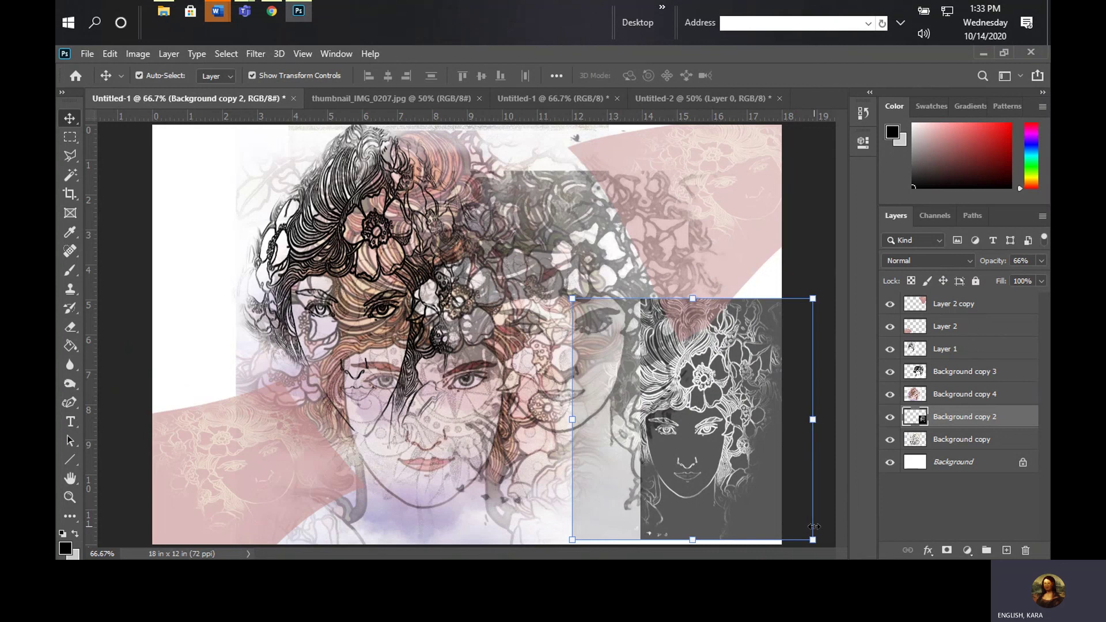
pyautogui.rightClick(1014, 418)
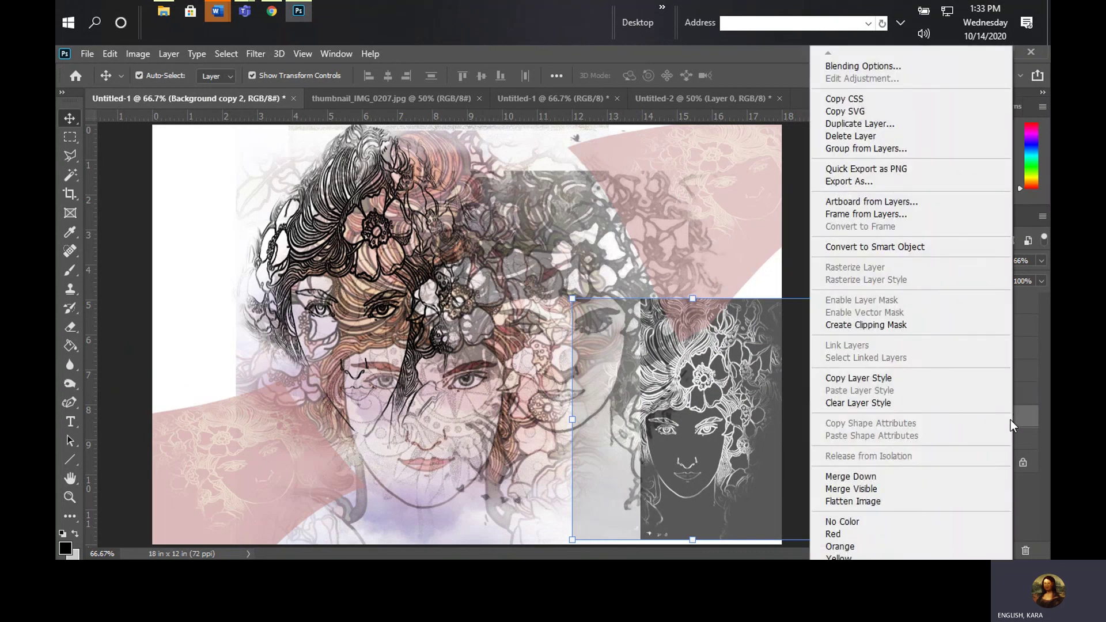
pyautogui.click(887, 127)
pyautogui.click(692, 150)
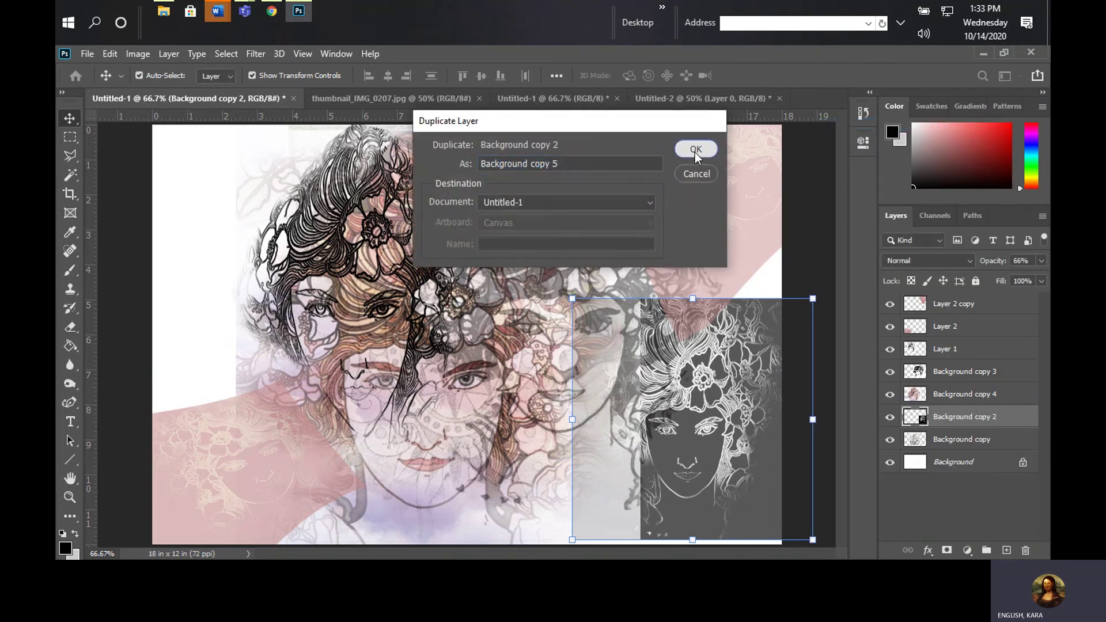
pyautogui.moveTo(512, 369)
pyautogui.mouseDown()
pyautogui.moveTo(487, 376)
pyautogui.moveTo(599, 371)
pyautogui.mouseUp()
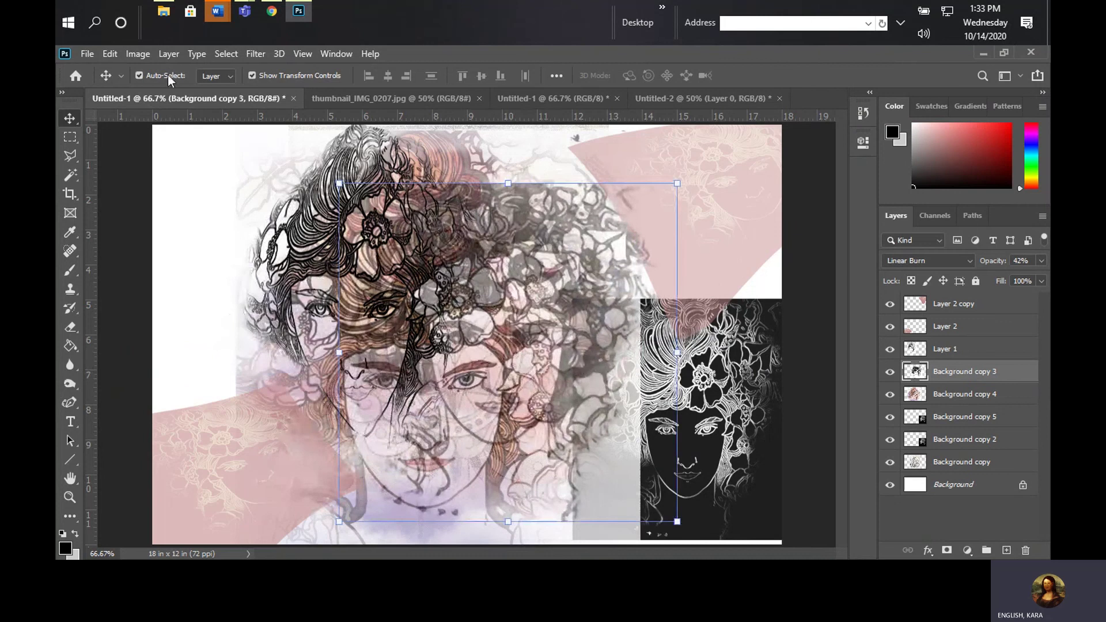
pyautogui.click(117, 54)
pyautogui.click(144, 67)
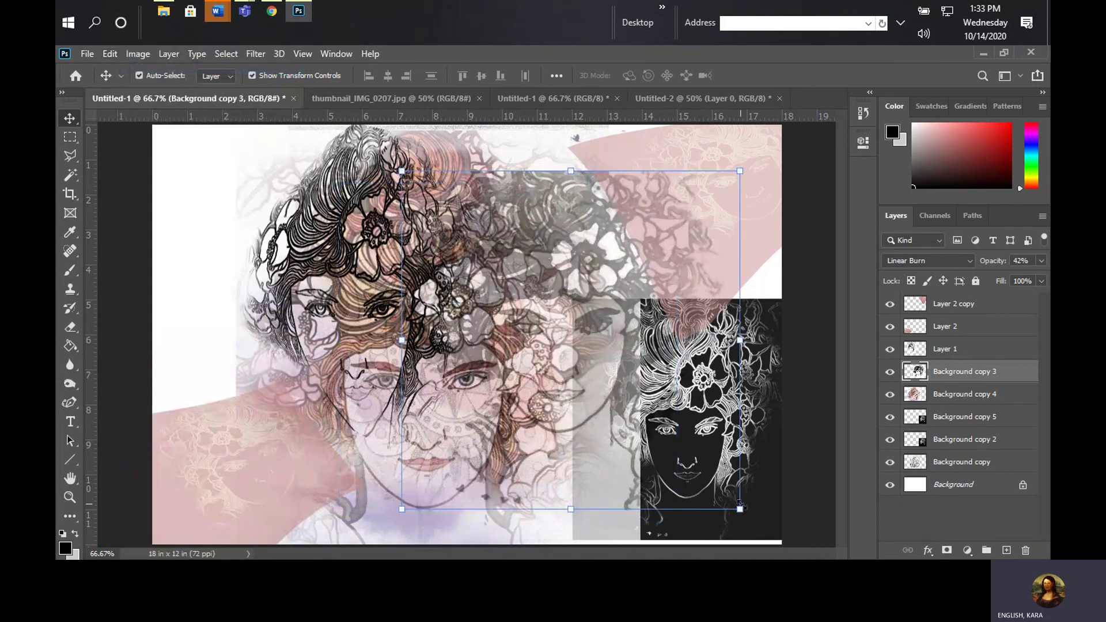
pyautogui.click(756, 511)
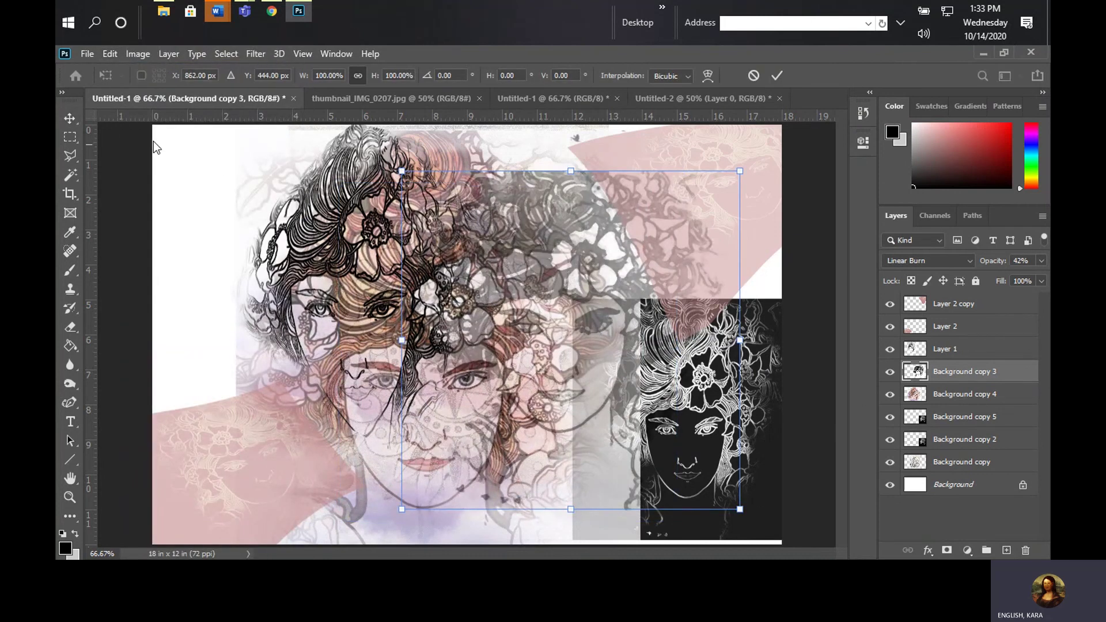
pyautogui.click(66, 118)
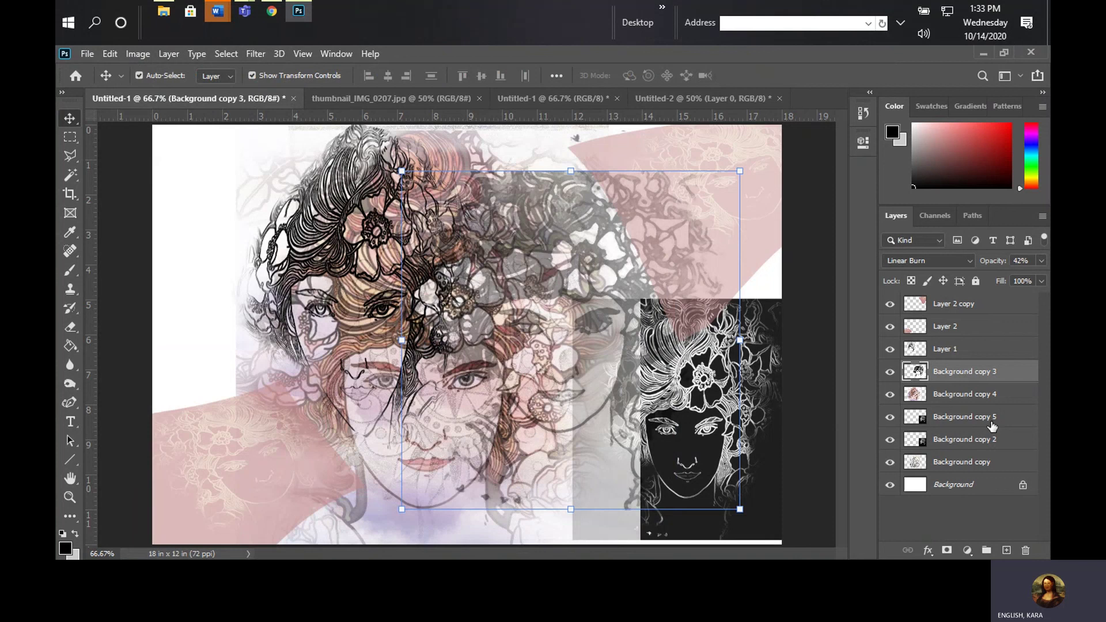
# Move the dark portrait on Background copy 5 into the canvas's upper-left corner and set its opacity to 32%.
pyautogui.click(945, 426)
pyautogui.moveTo(779, 460); pyautogui.dragTo(268, 283)
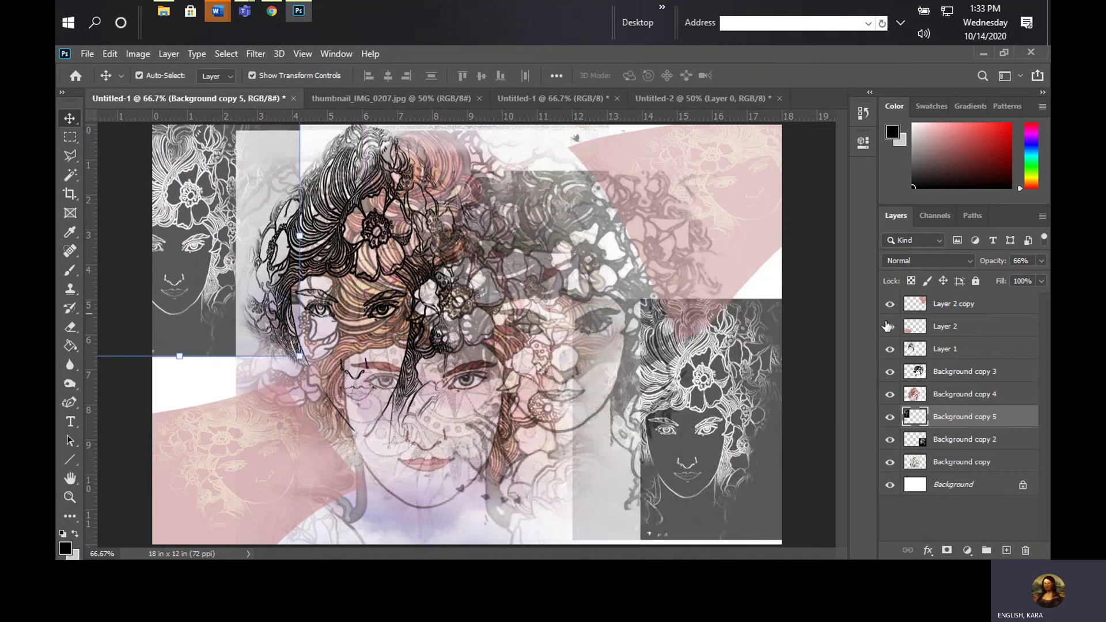
pyautogui.click(1040, 260)
pyautogui.moveTo(1001, 278); pyautogui.dragTo(991, 282)
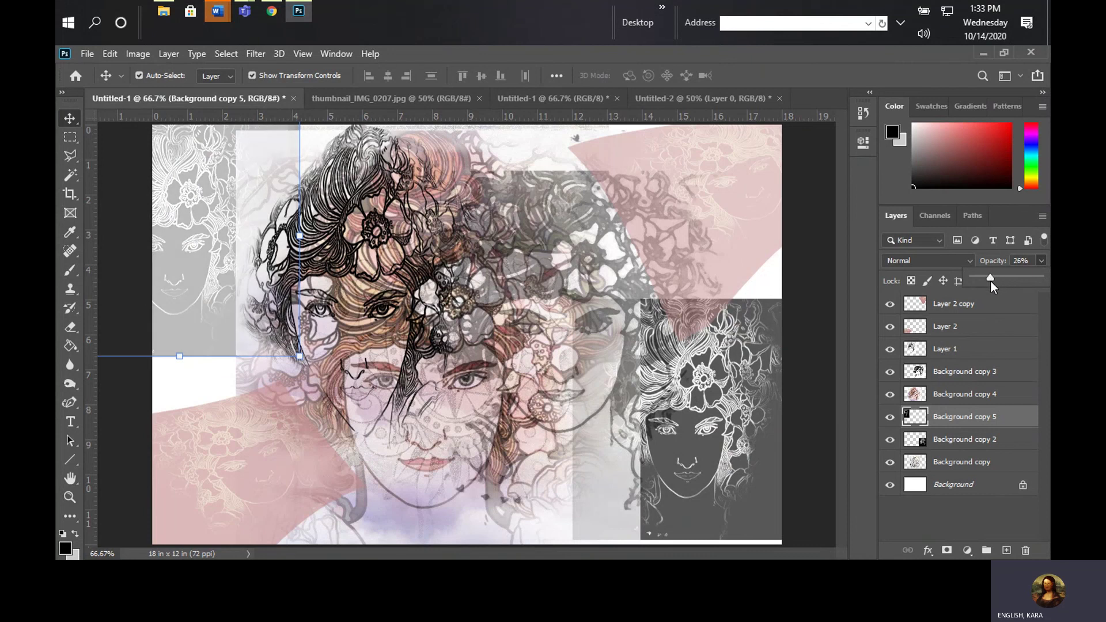
pyautogui.moveTo(991, 281); pyautogui.dragTo(995, 281)
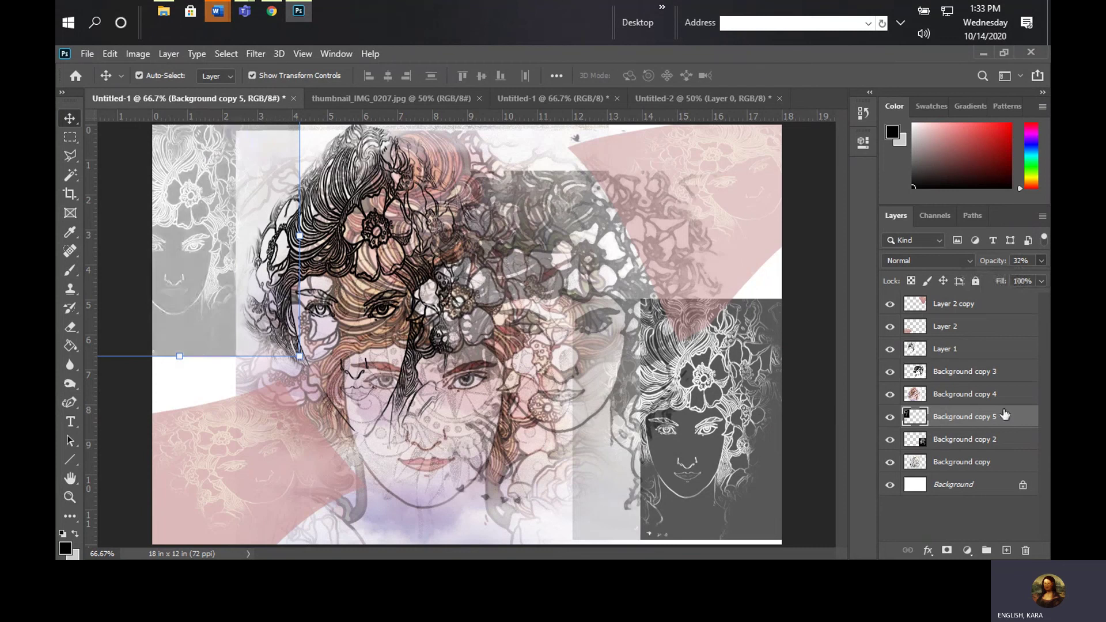
# Raise Background copy 5 above Background copy 3 in the layer order and lower its opacity to 24%.
pyautogui.moveTo(996, 417); pyautogui.dragTo(998, 391)
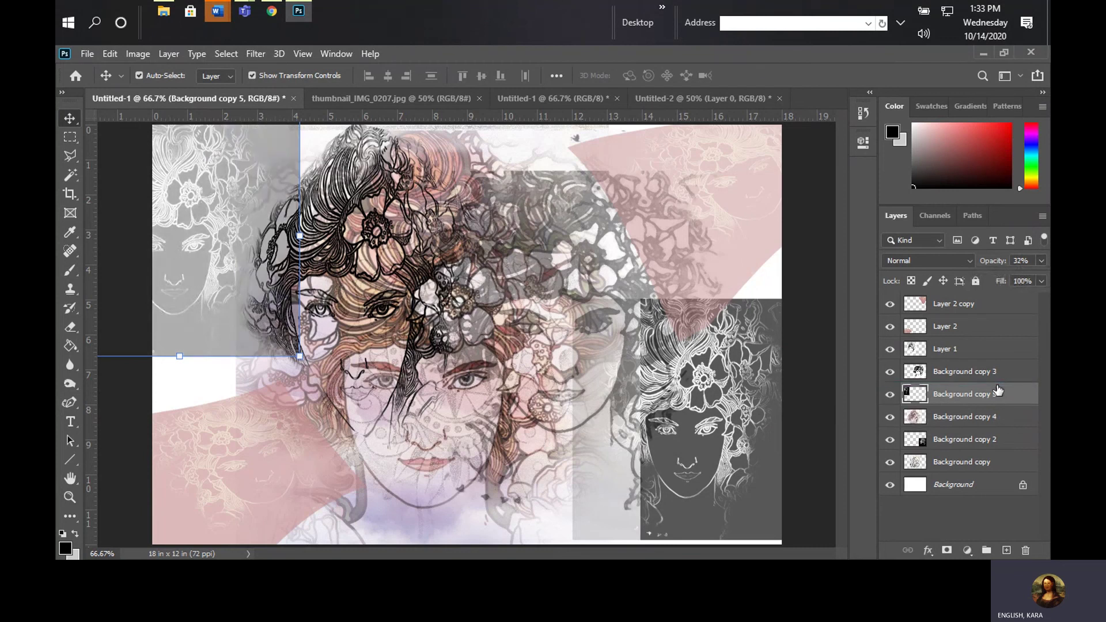
pyautogui.moveTo(999, 391); pyautogui.dragTo(994, 372)
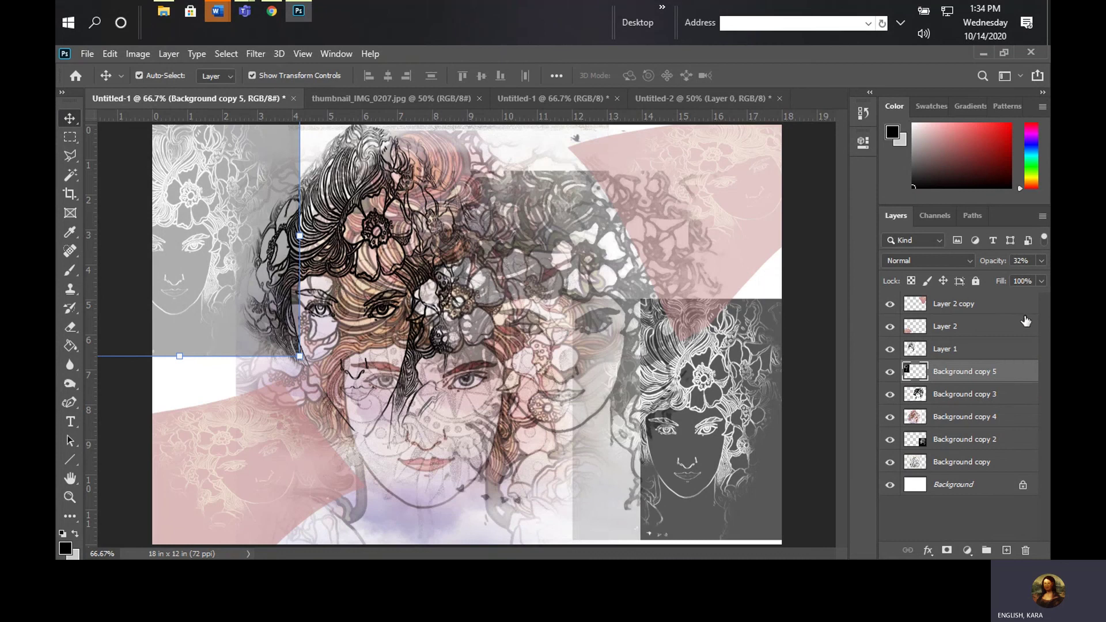
pyautogui.click(1037, 264)
pyautogui.moveTo(997, 275); pyautogui.dragTo(989, 278)
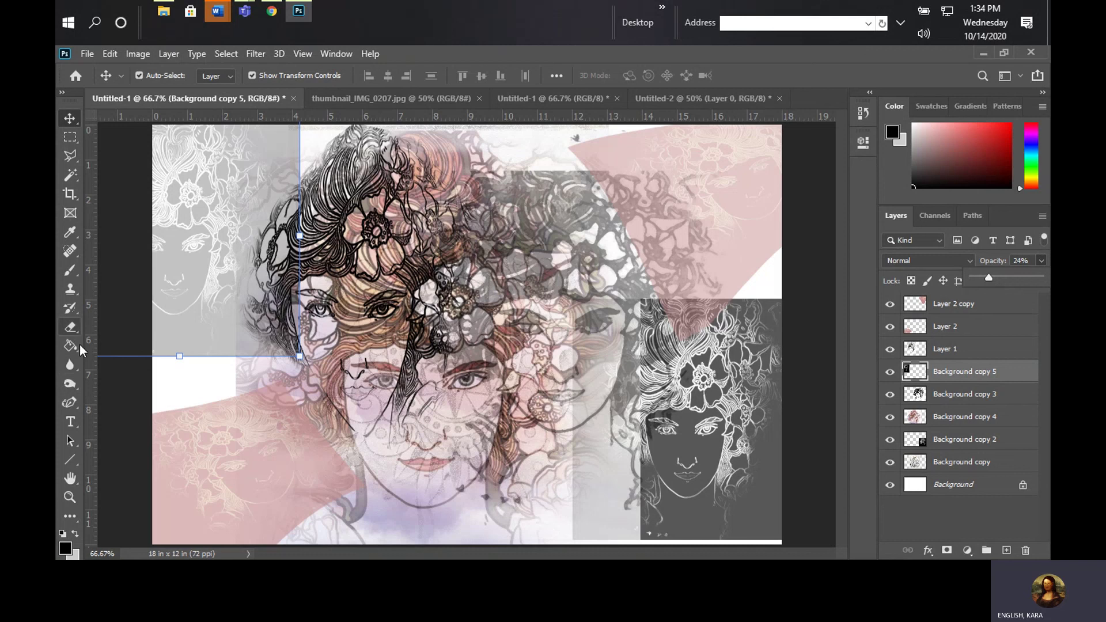
# Erase the straight lower and right edges of Background copy 5 with the Eraser to give them an irregular outline.
pyautogui.click(68, 327)
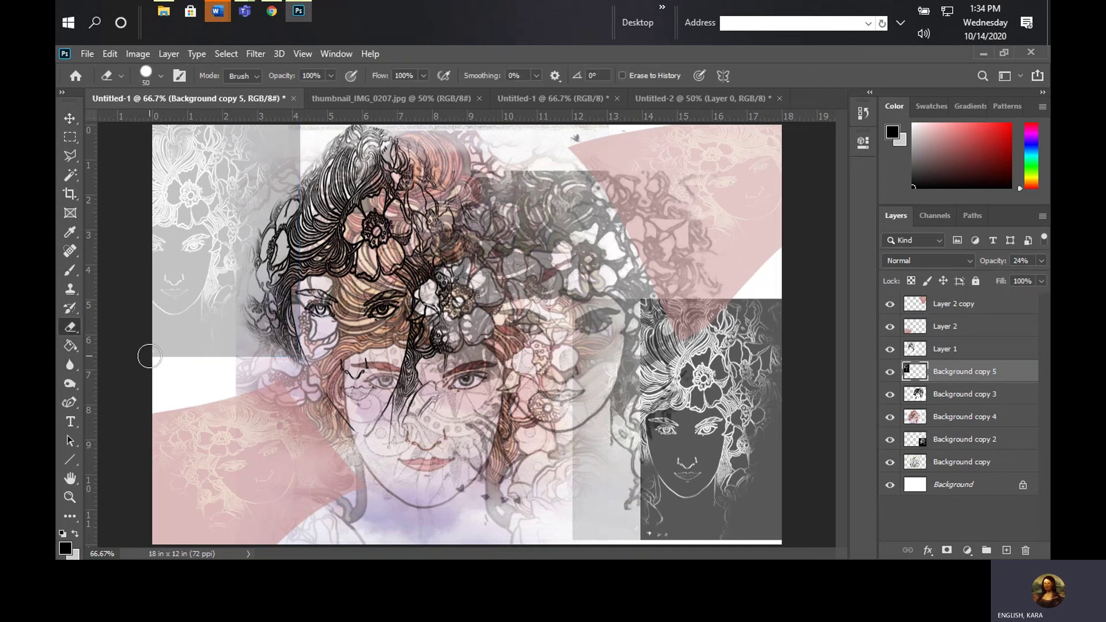
pyautogui.moveTo(149, 357)
pyautogui.mouseDown()
pyautogui.moveTo(173, 353)
pyautogui.moveTo(238, 367)
pyautogui.moveTo(298, 360)
pyautogui.mouseUp()
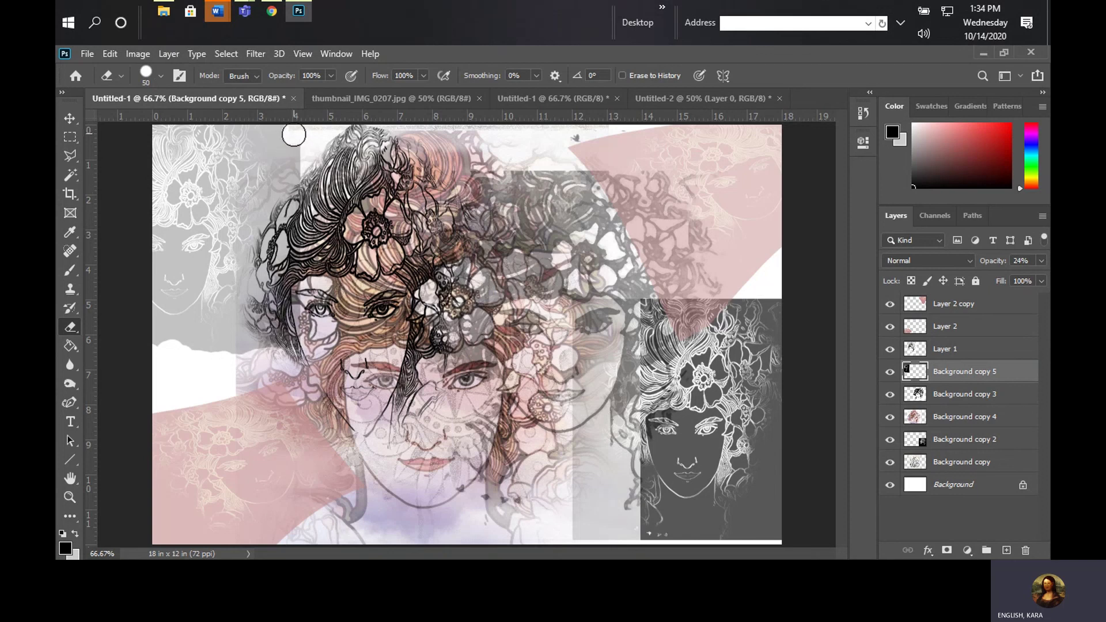
pyautogui.moveTo(294, 135)
pyautogui.mouseDown()
pyautogui.moveTo(303, 179)
pyautogui.moveTo(285, 340)
pyautogui.mouseUp()
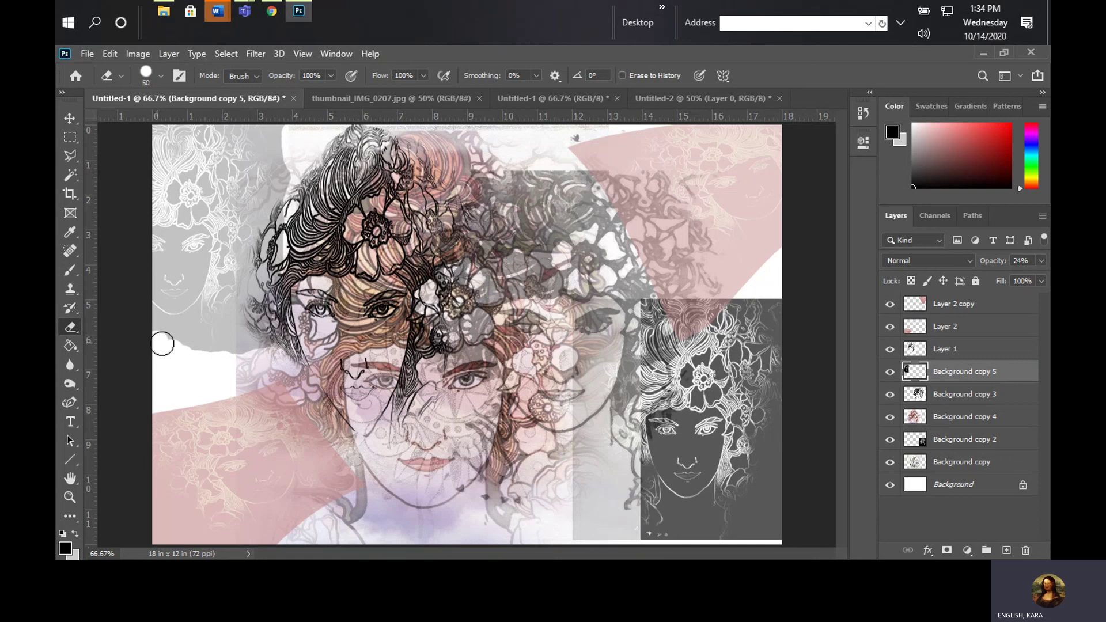
pyautogui.moveTo(163, 344)
pyautogui.mouseDown()
pyautogui.moveTo(221, 354)
pyautogui.moveTo(275, 341)
pyautogui.mouseUp()
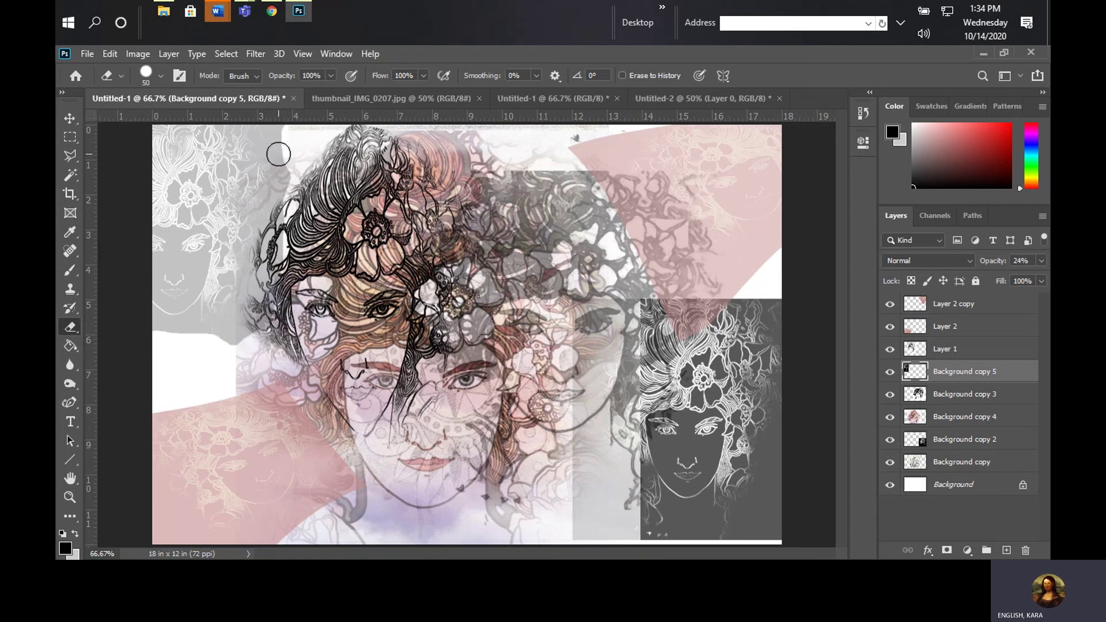
pyautogui.moveTo(282, 124); pyautogui.dragTo(298, 318)
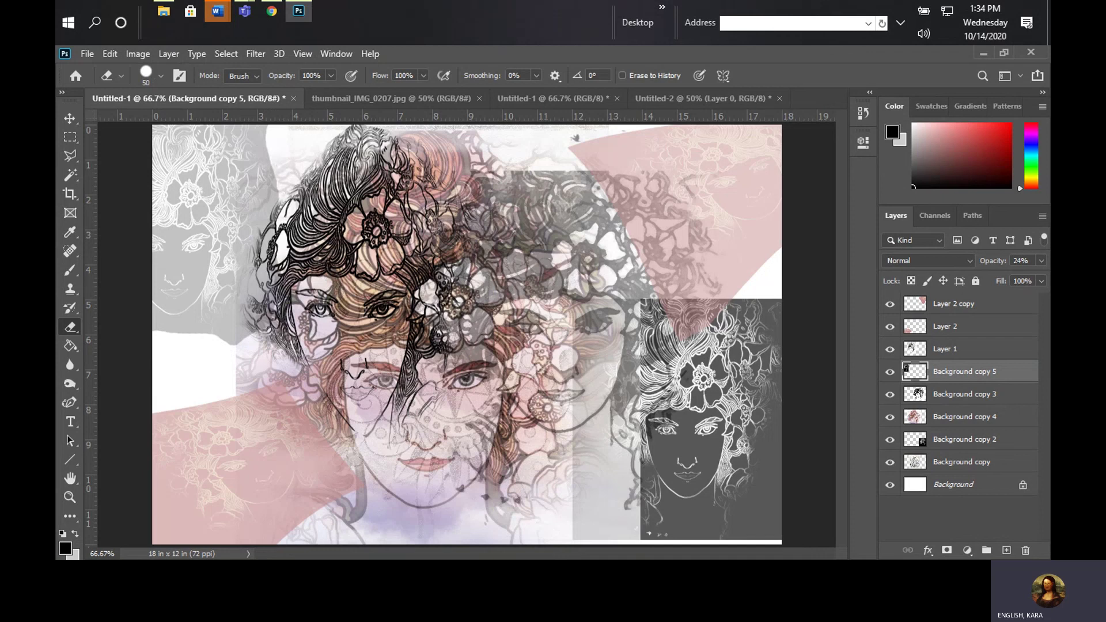
# Erase the straight upper and left edges of the dark portrait on Background copy 2.
pyautogui.click(964, 440)
pyautogui.moveTo(772, 302)
pyautogui.mouseDown()
pyautogui.moveTo(666, 303)
pyautogui.moveTo(573, 333)
pyautogui.moveTo(590, 394)
pyautogui.moveTo(573, 486)
pyautogui.moveTo(604, 550)
pyautogui.moveTo(587, 460)
pyautogui.moveTo(600, 437)
pyautogui.moveTo(589, 395)
pyautogui.moveTo(603, 305)
pyautogui.mouseUp()
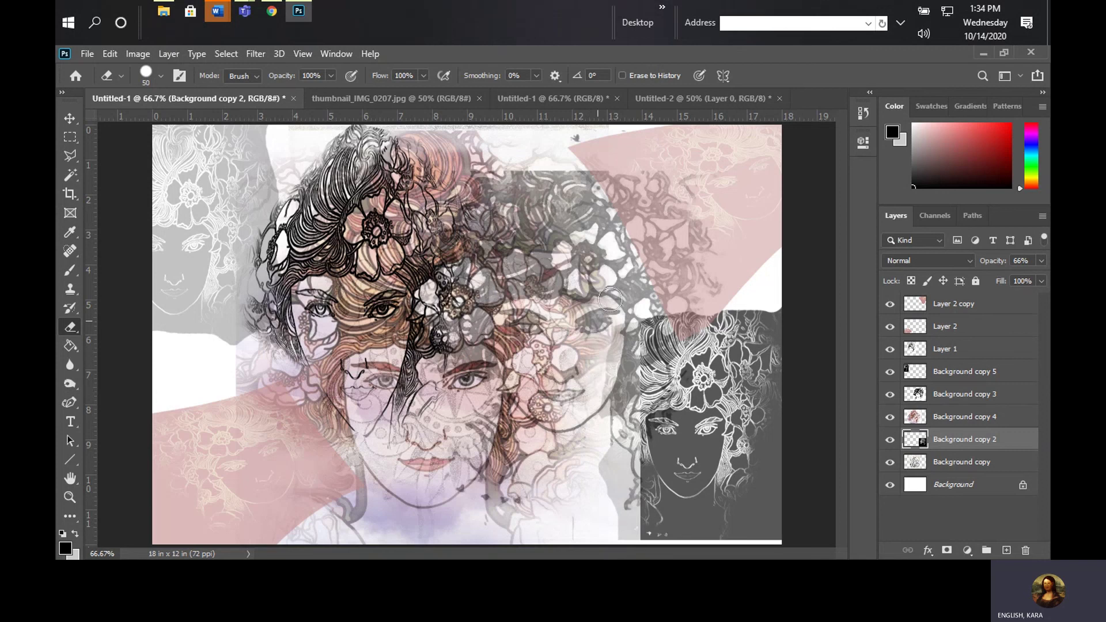
# Try erasing down Background copy 3 beside the dark portrait's left edge, and undo the stroke.
pyautogui.click(989, 398)
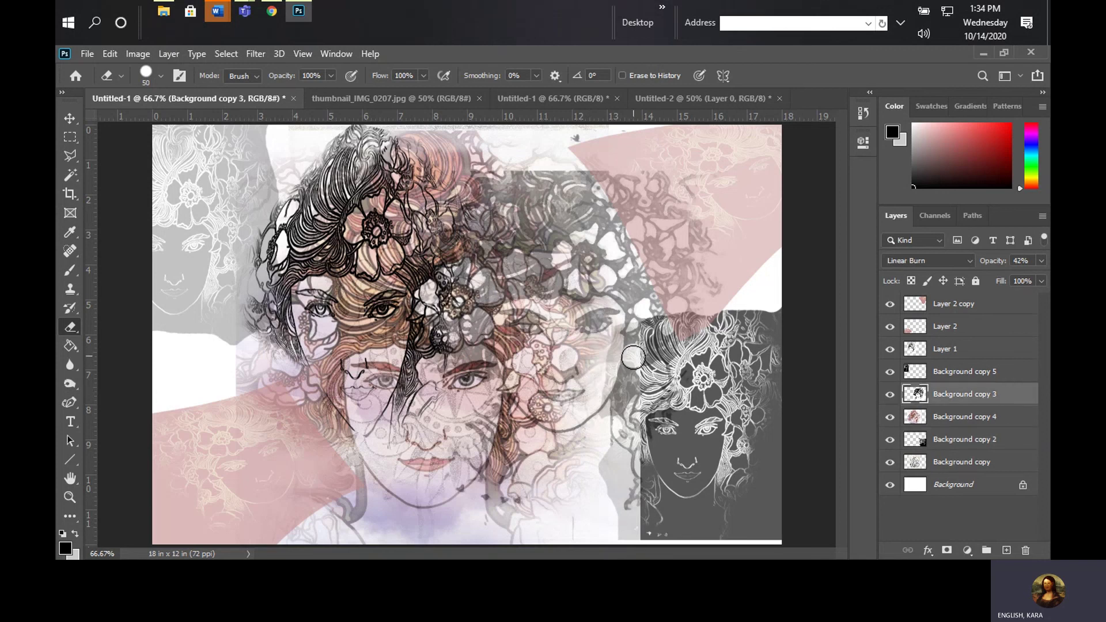
pyautogui.moveTo(633, 357)
pyautogui.mouseDown()
pyautogui.moveTo(640, 460)
pyautogui.moveTo(632, 544)
pyautogui.mouseUp()
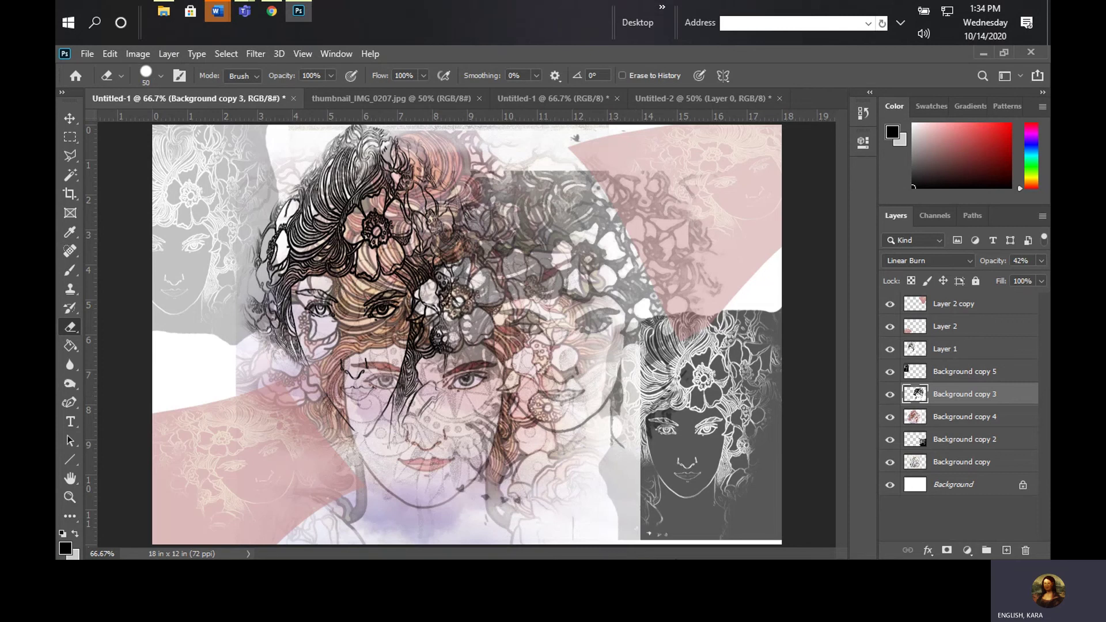
pyautogui.click(108, 56)
pyautogui.click(167, 67)
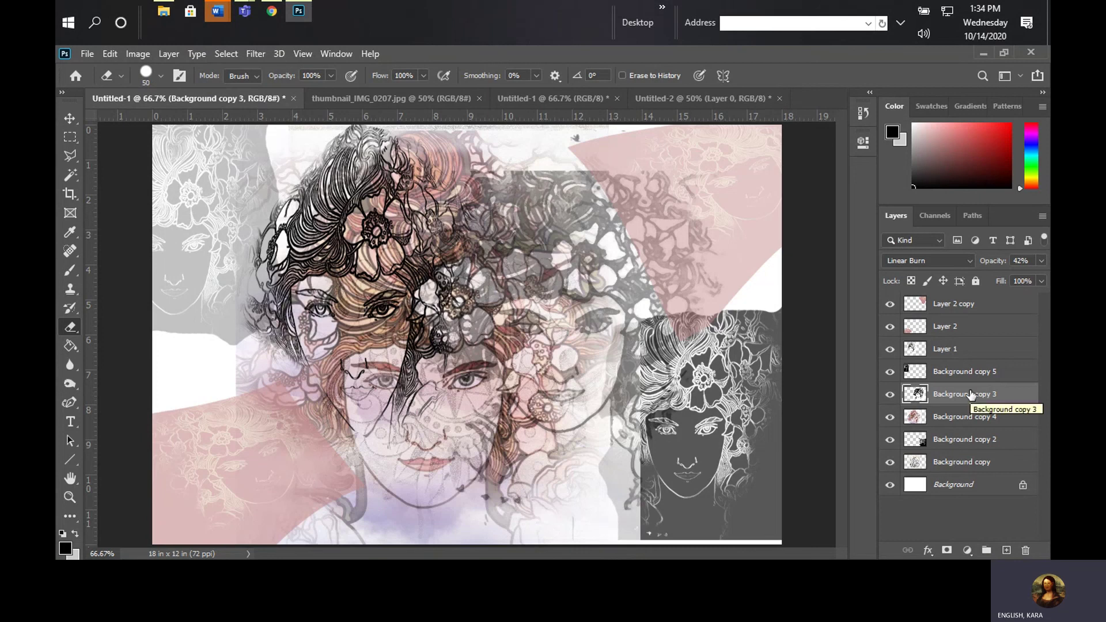
# Scale Background copy 3 up proportionally to 112.89% with Free Transform, extending it upward to the canvas's upper edge.
pyautogui.click(118, 53)
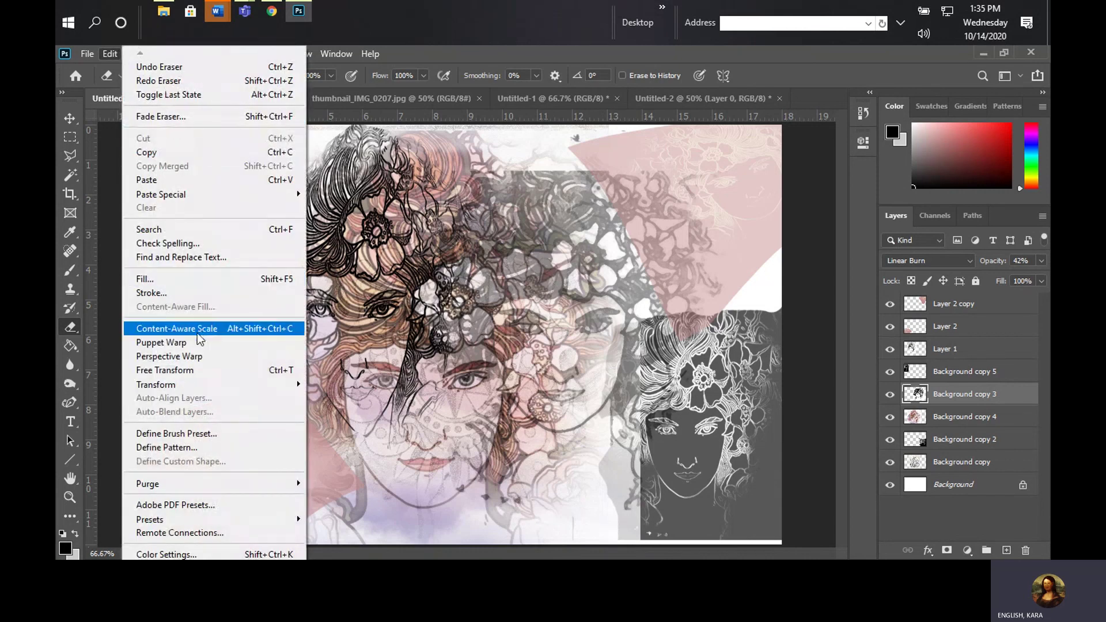
pyautogui.click(198, 370)
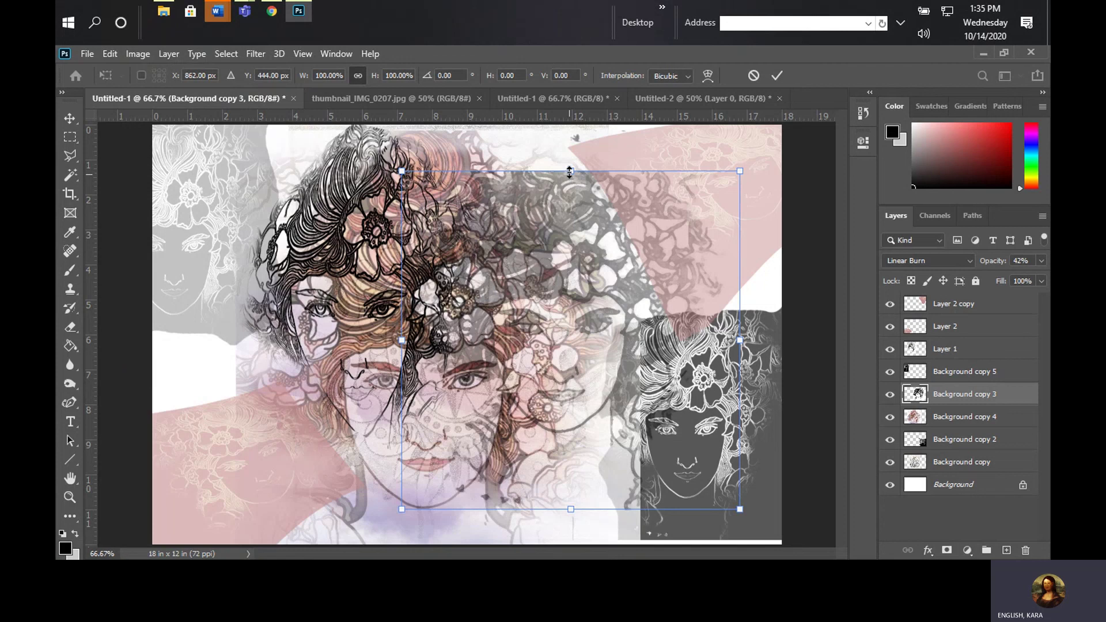
pyautogui.moveTo(570, 173); pyautogui.dragTo(570, 127)
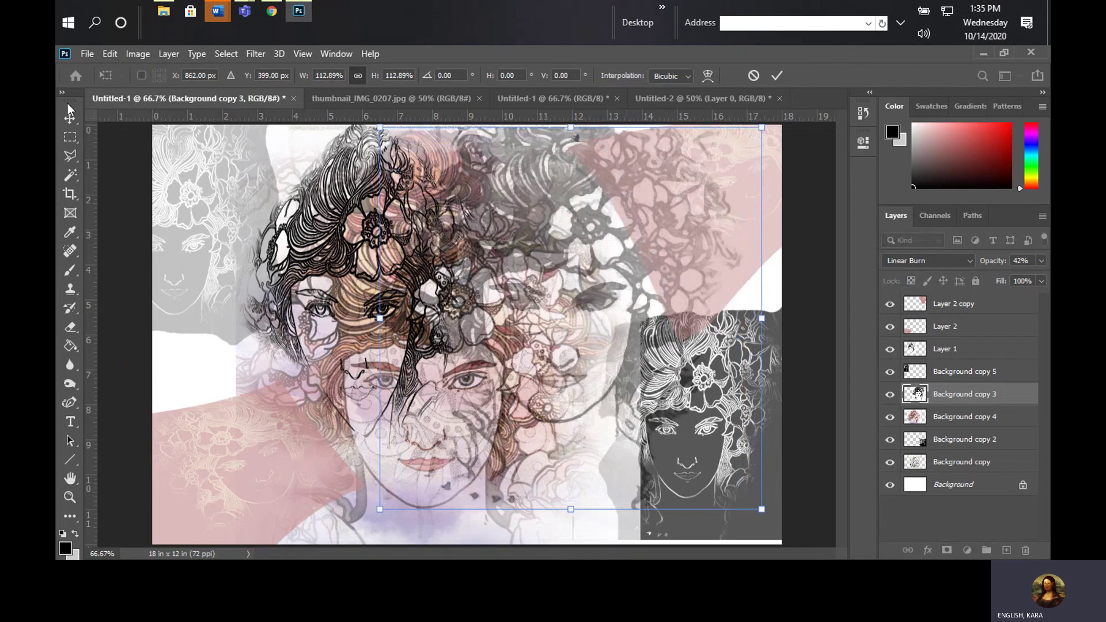
pyautogui.click(771, 78)
pyautogui.press('e')
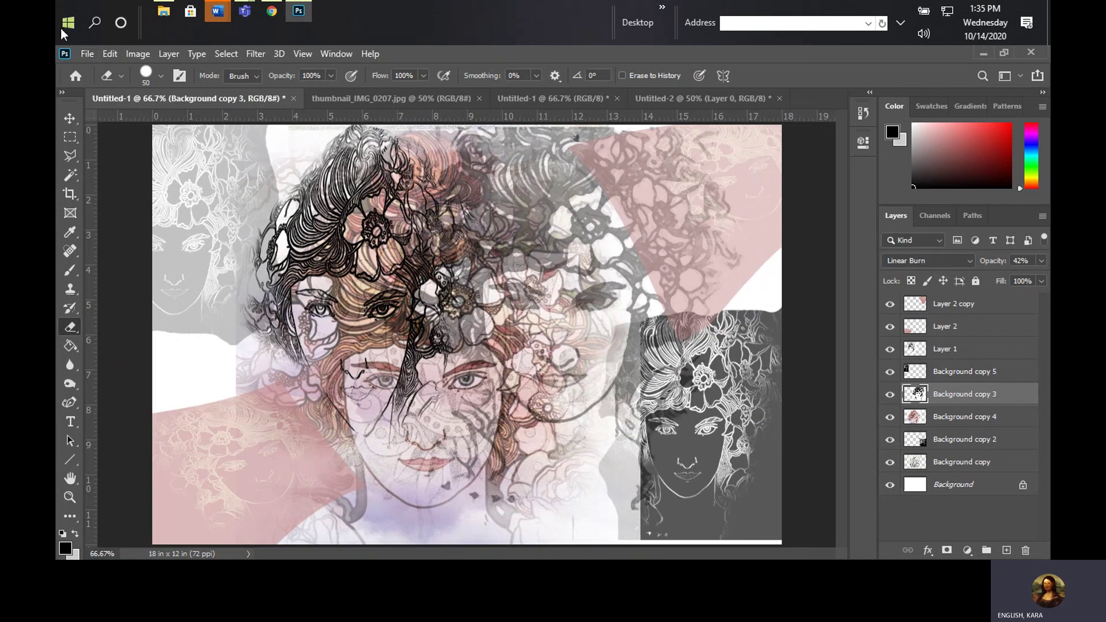
# Save the collage on the computer's Desktop as a layered Photoshop file named picabia.
pyautogui.click(89, 55)
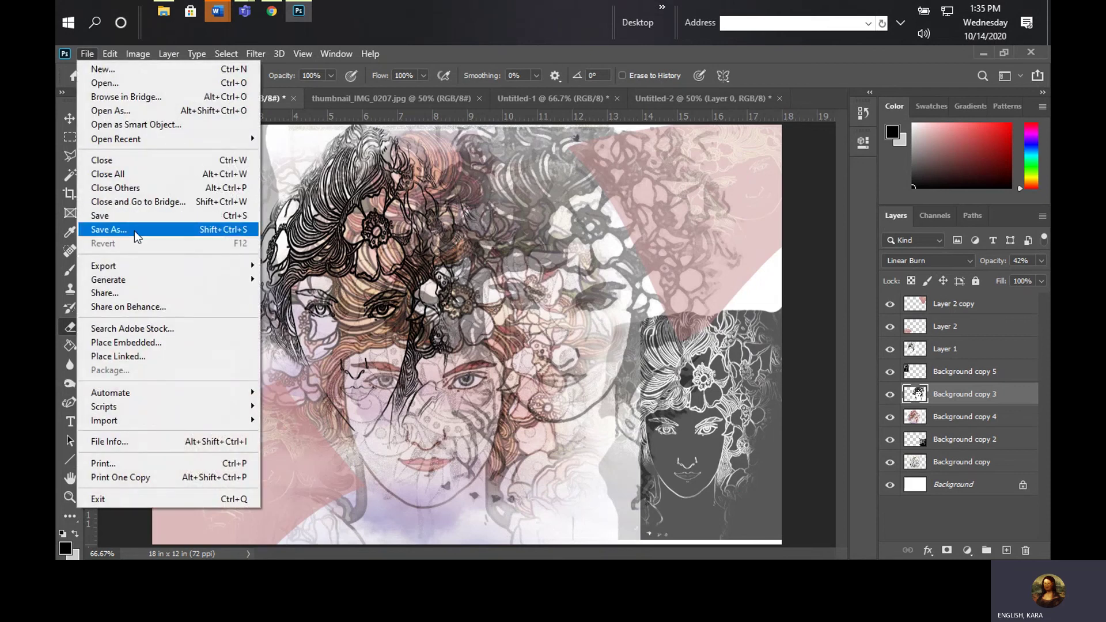
pyautogui.click(134, 231)
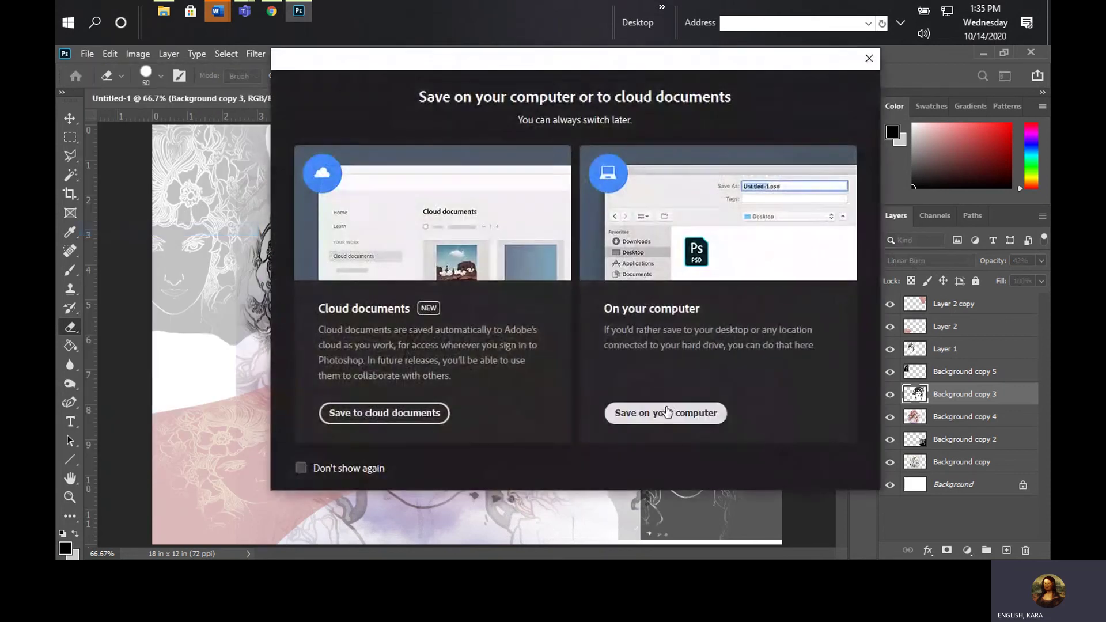
pyautogui.click(666, 411)
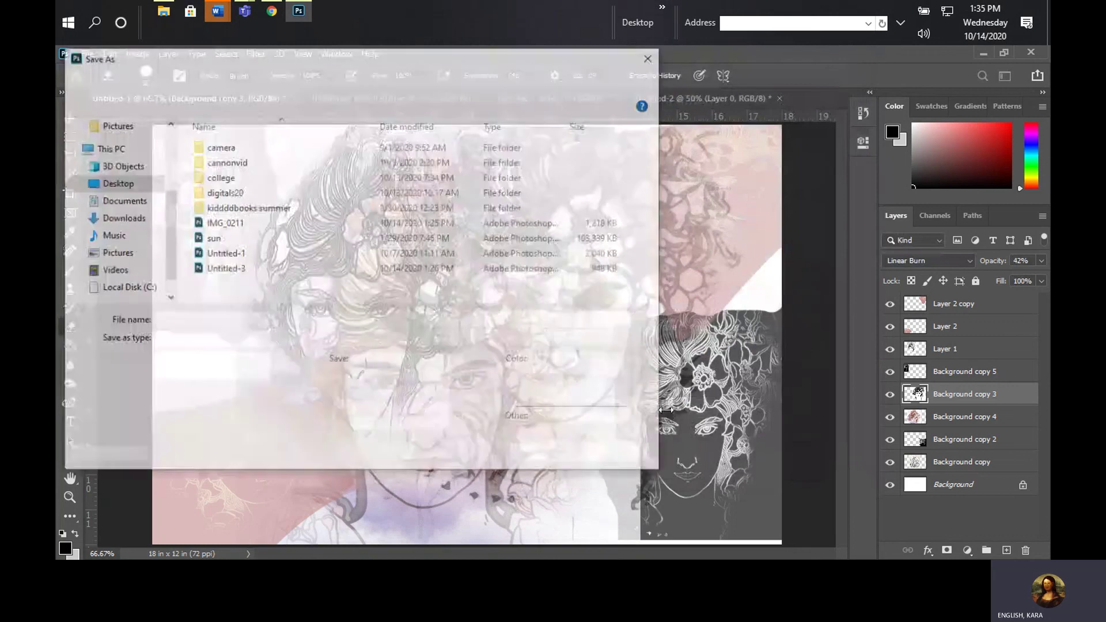
pyautogui.write('pic')
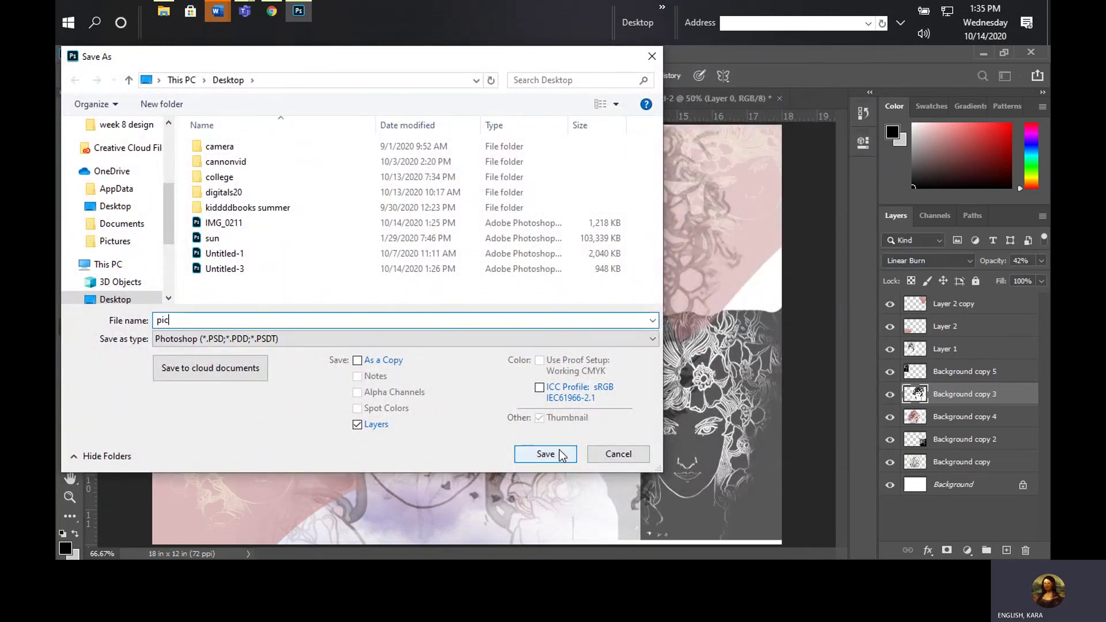
pyautogui.write('abia')
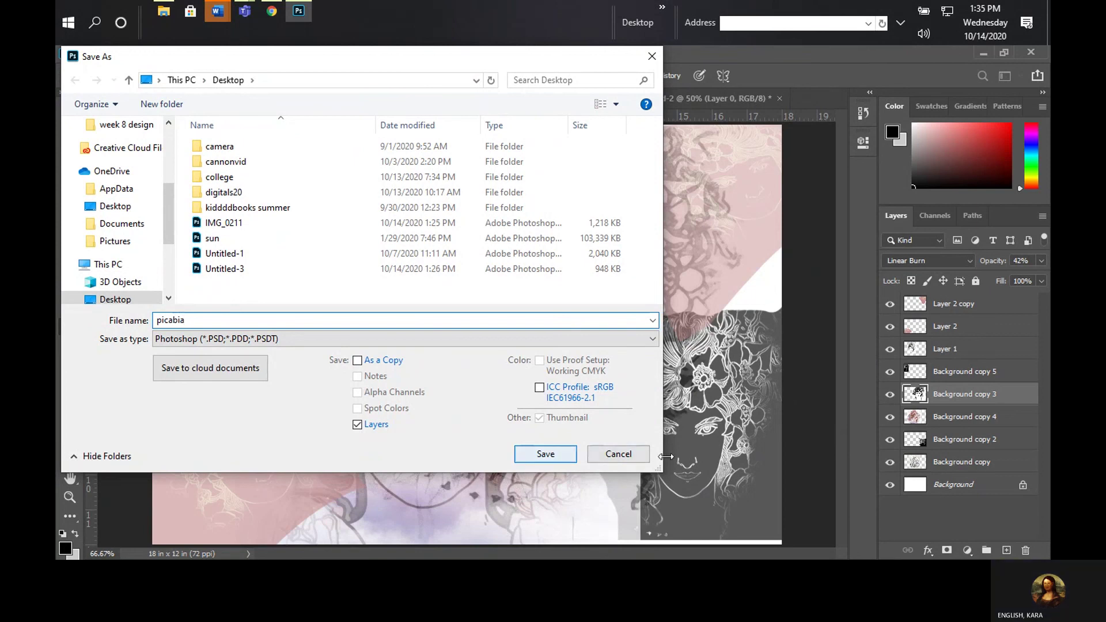
pyautogui.click(540, 452)
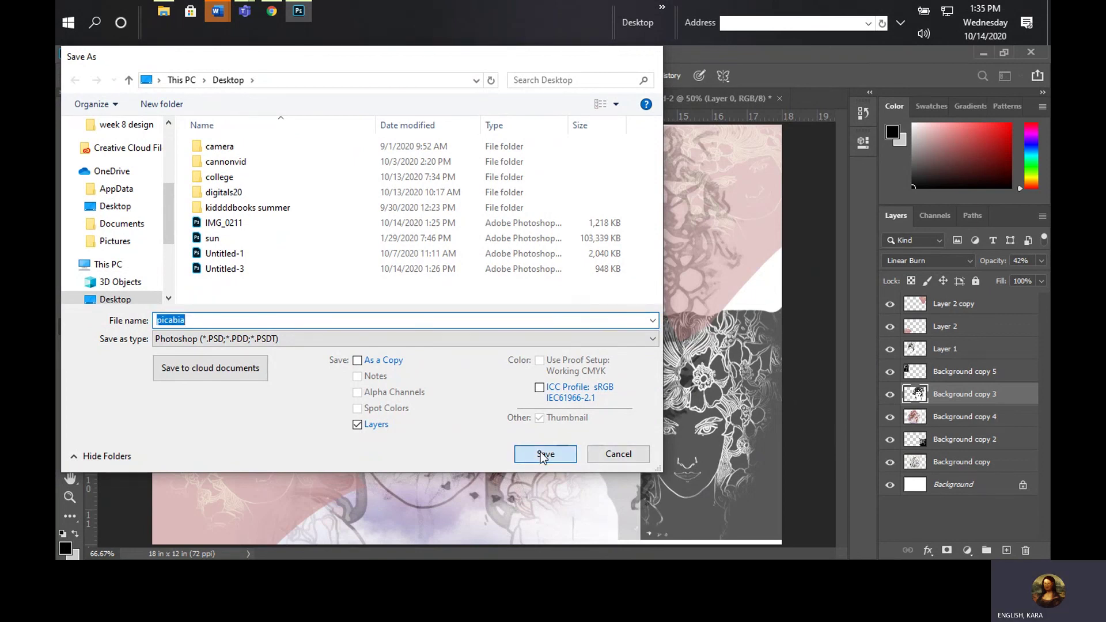